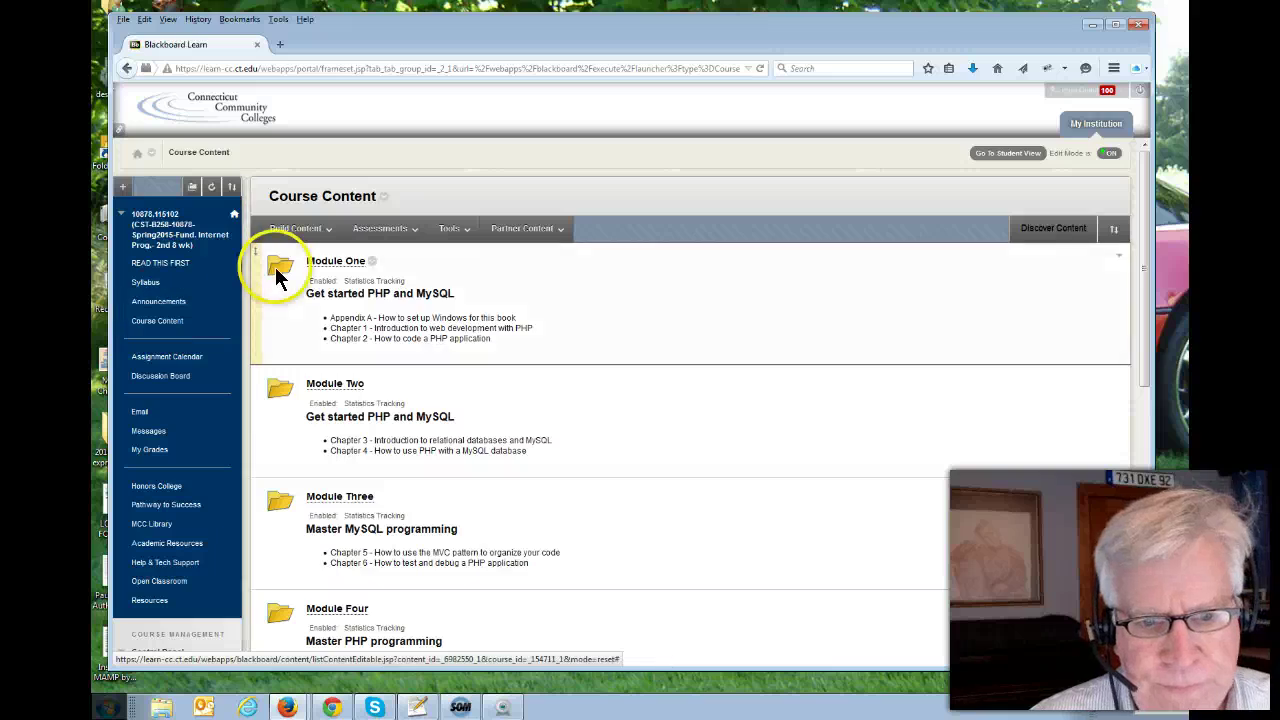
- Open Module One and open the Appendix A2 document from the C00 assignment in Microsoft Word, moving its window off the browser
left_click(314, 262)
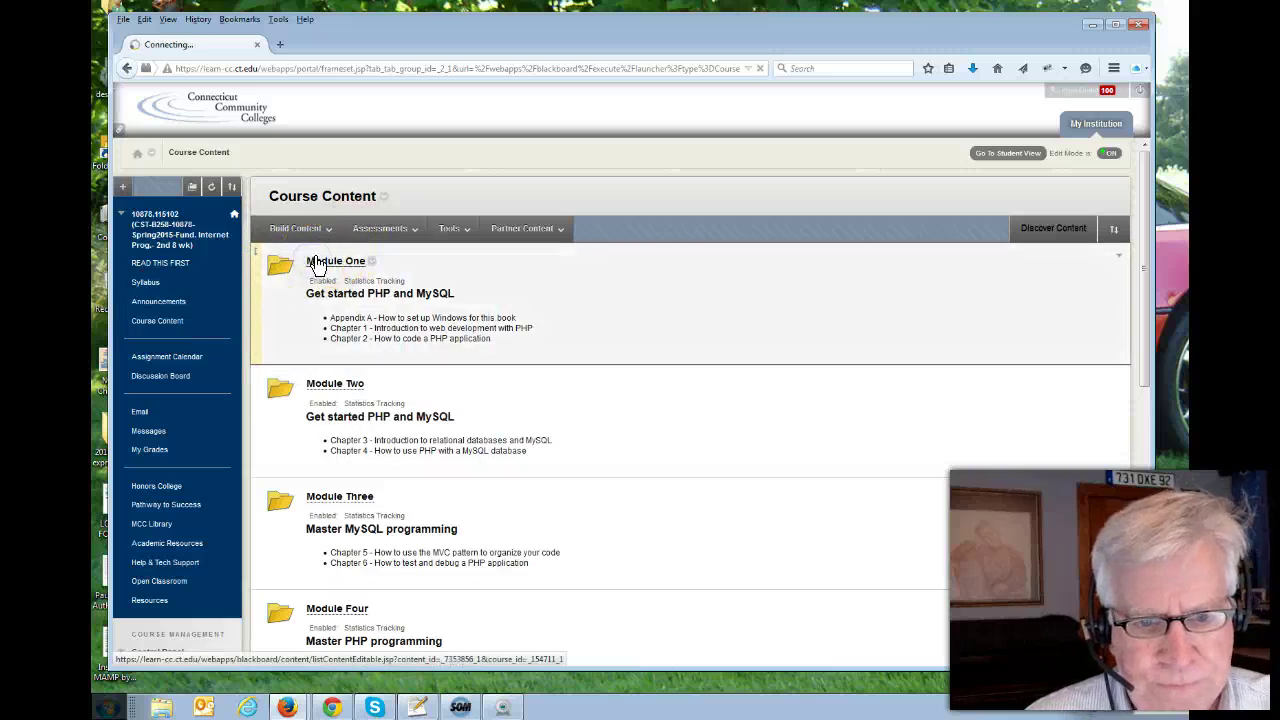
scroll(531, 397, "down", 15)
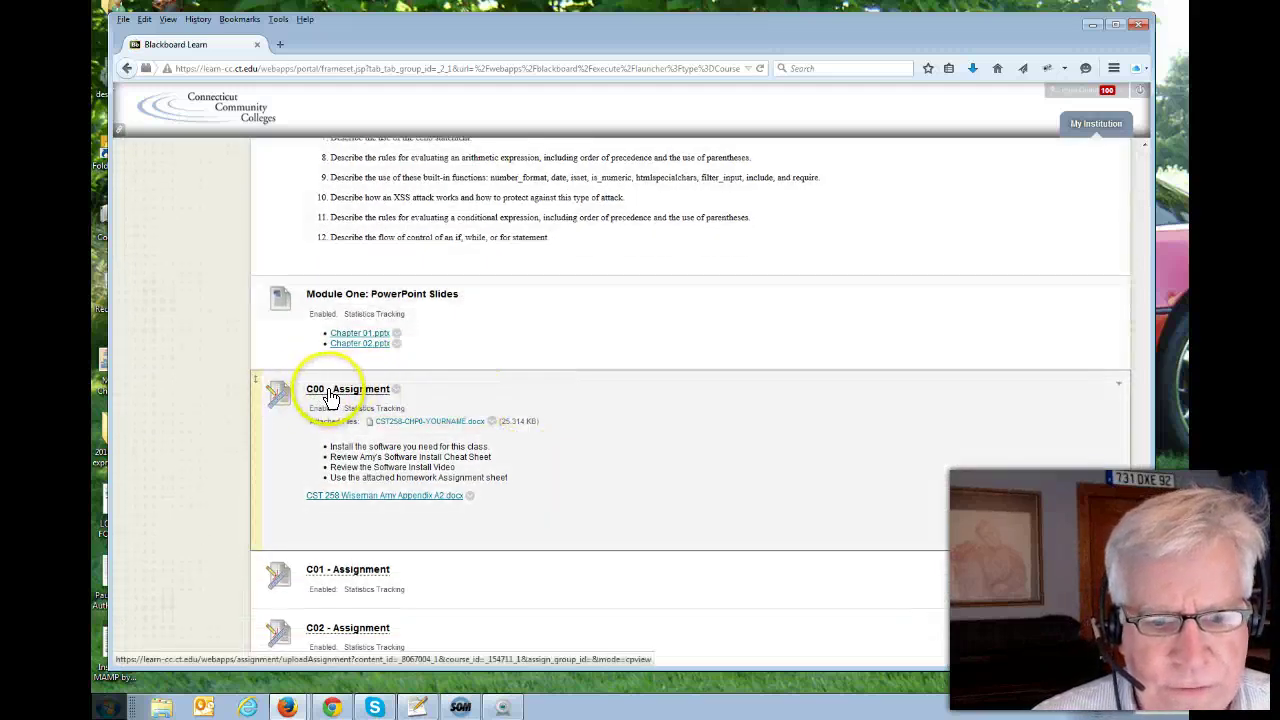
left_click(372, 499)
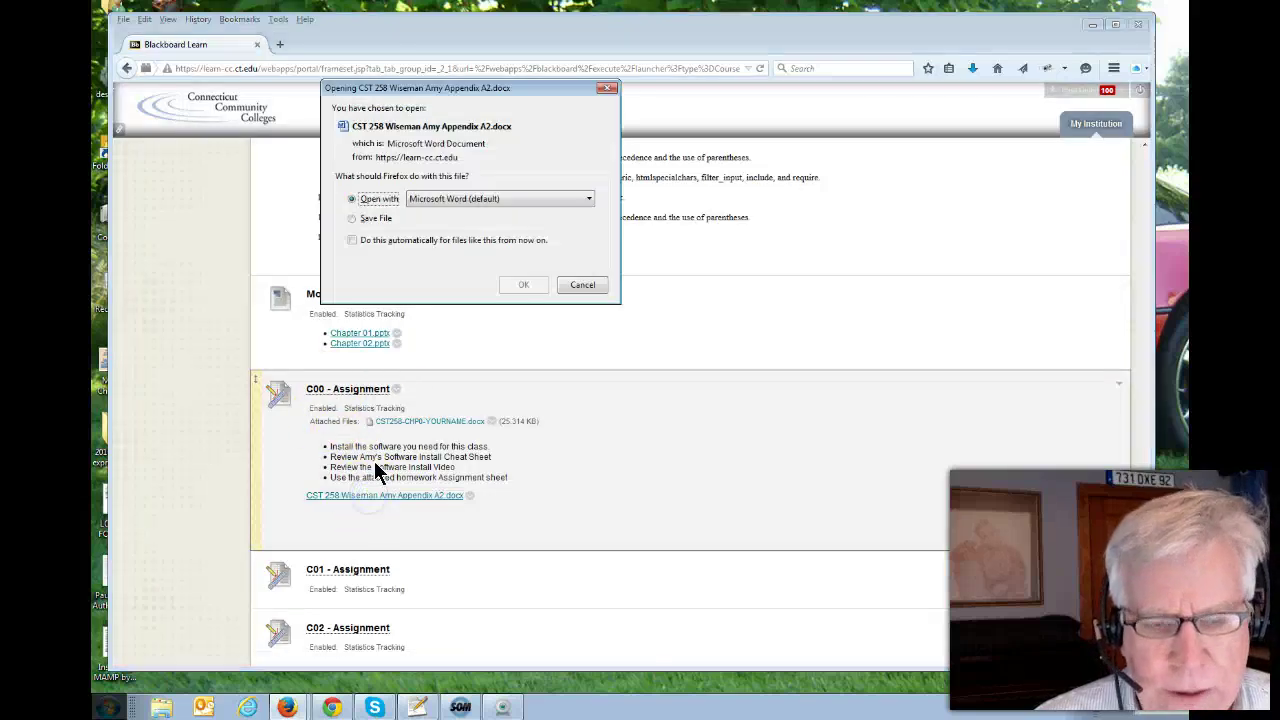
left_click(572, 286)
left_click(526, 285)
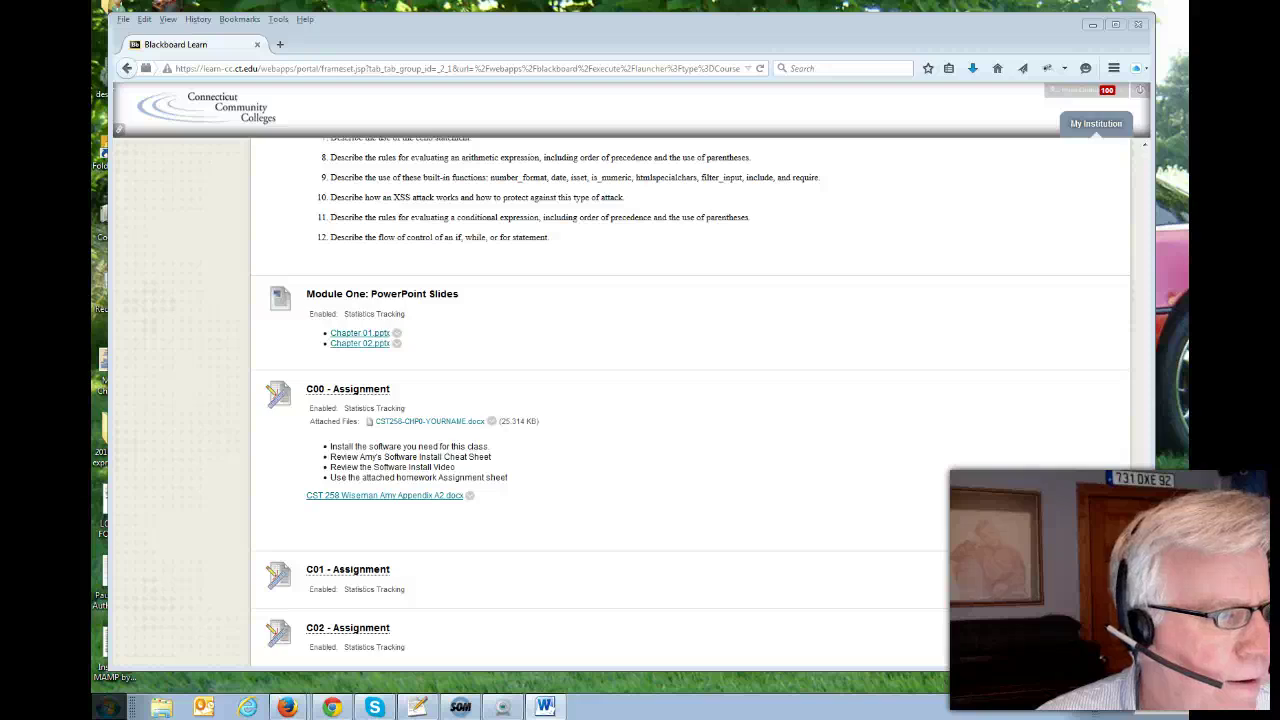
left_click_drag(800, 134, 0, 121)
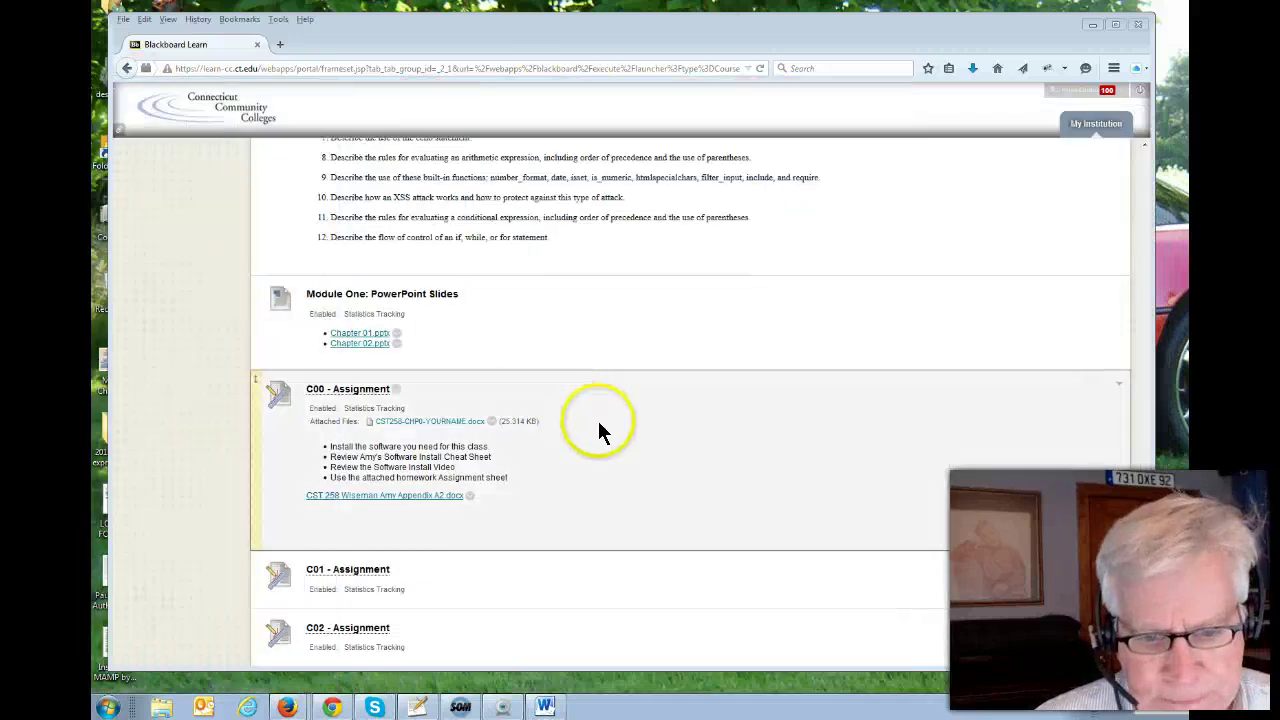
- Open the attached CST258-CHP0-YOURNAME.docx from the C00 assignment in Microsoft Word and enable editing
left_click(407, 425)
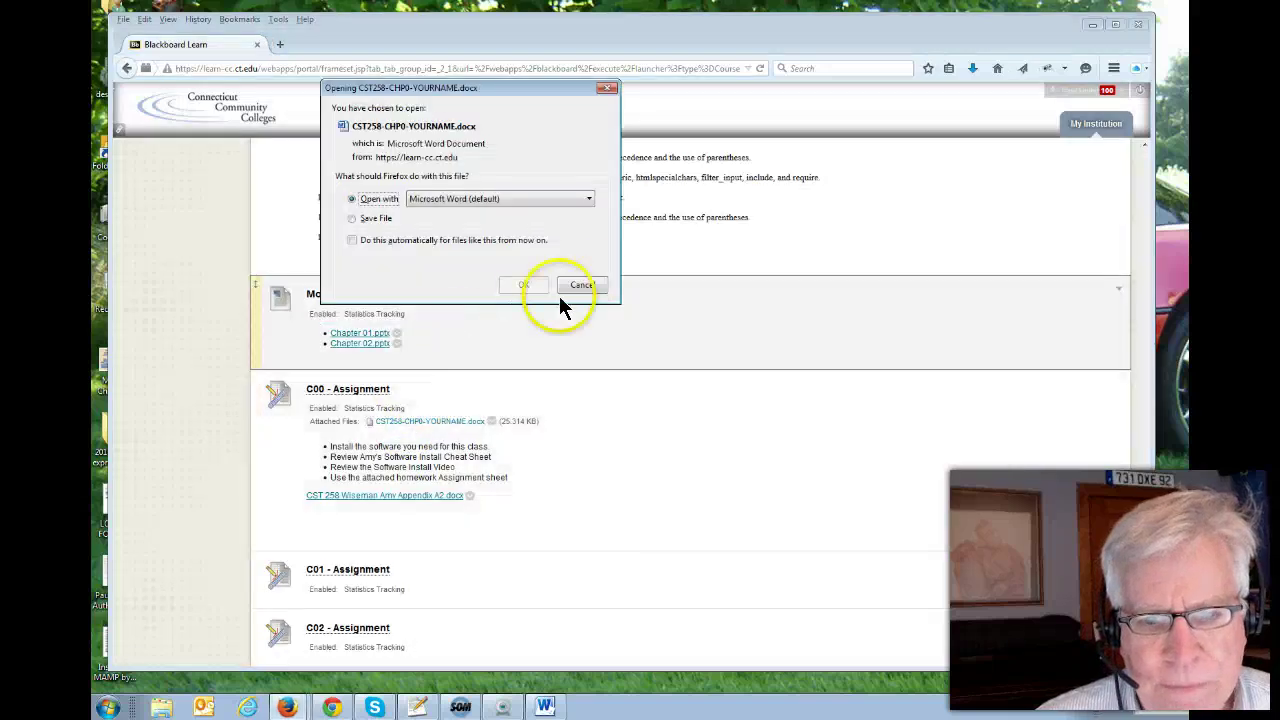
left_click(527, 285)
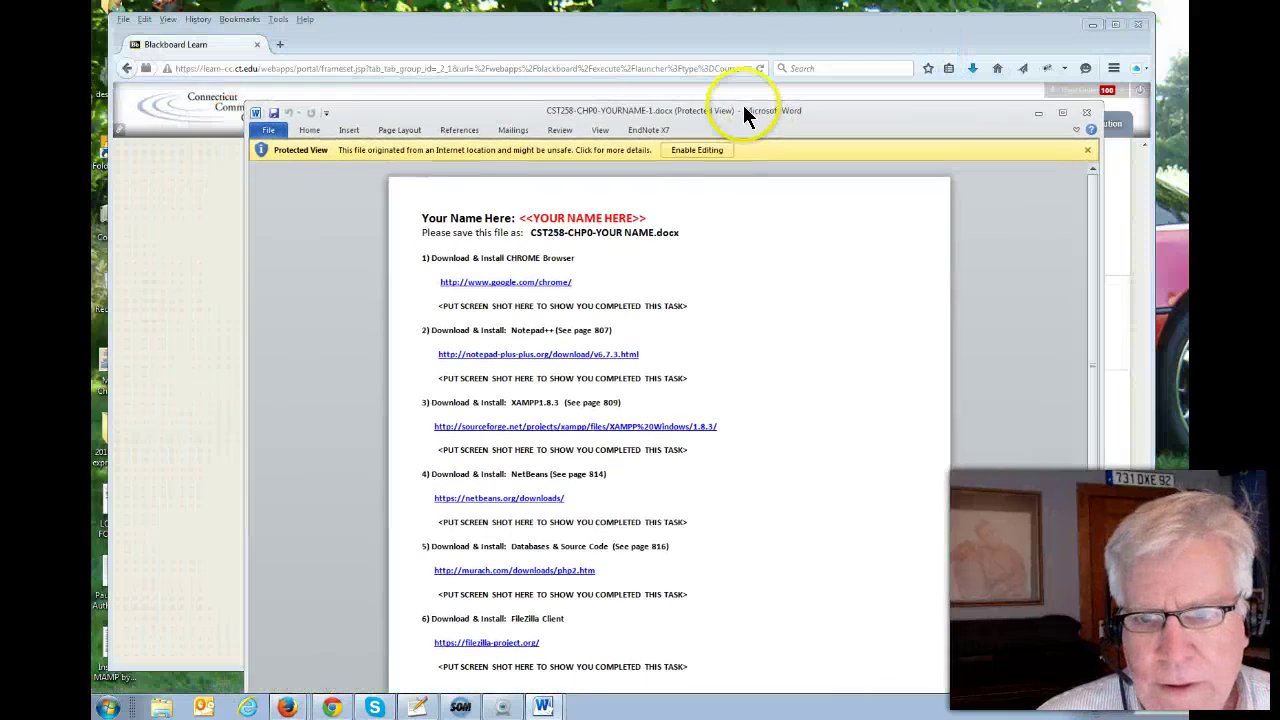
left_click(719, 150)
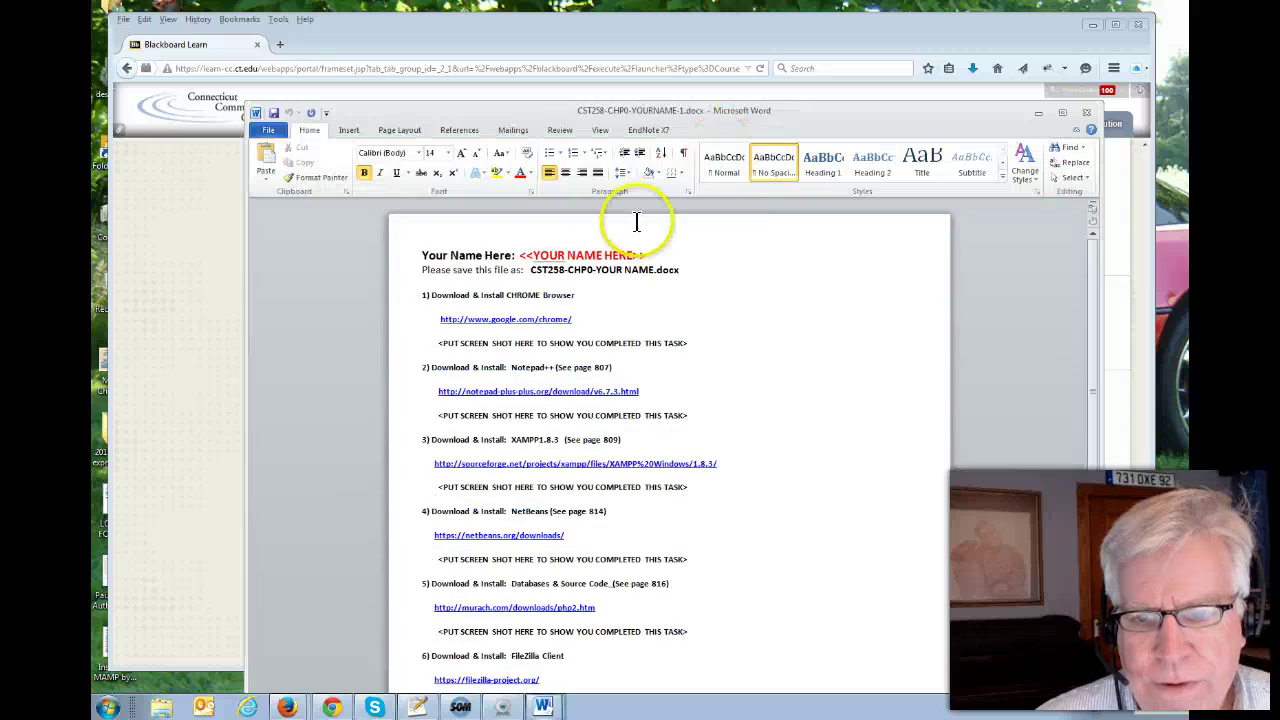
- Replace the <<YOUR NAME HERE>> placeholder with the student's full name and highlight the screenshot placeholder under the Chrome task
left_click_drag(645, 255, 518, 256)
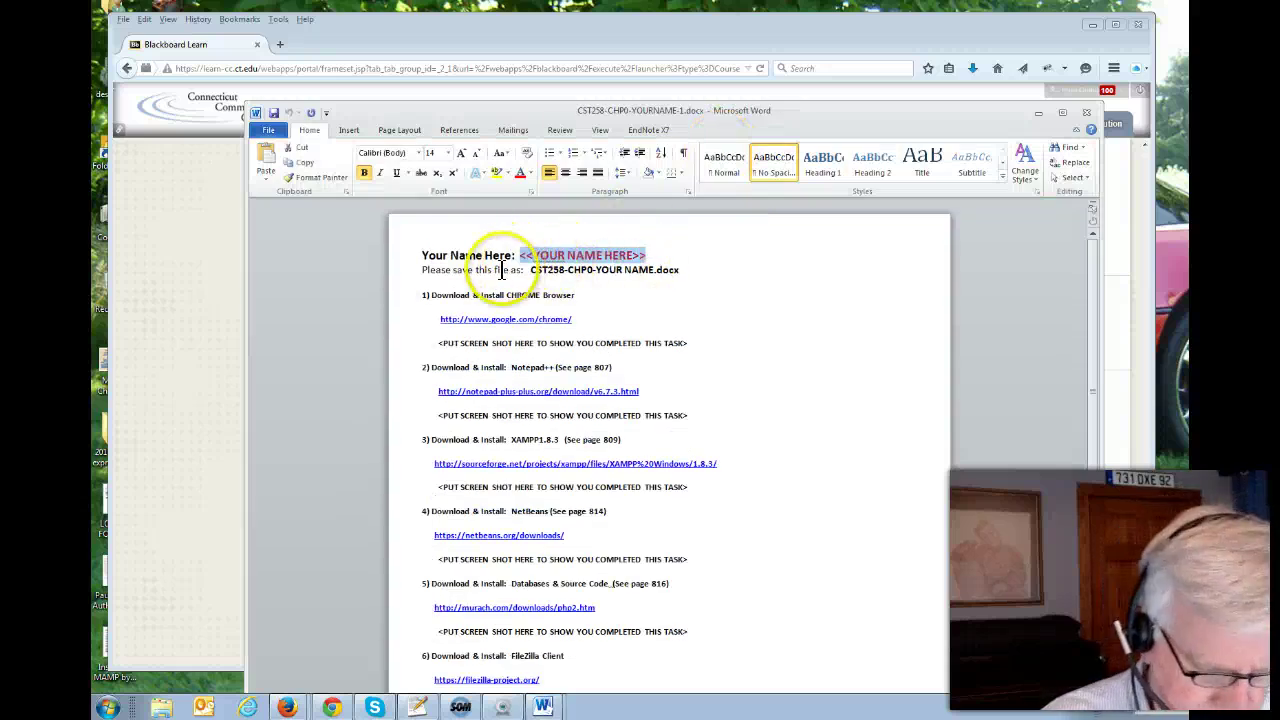
type("PAUL")
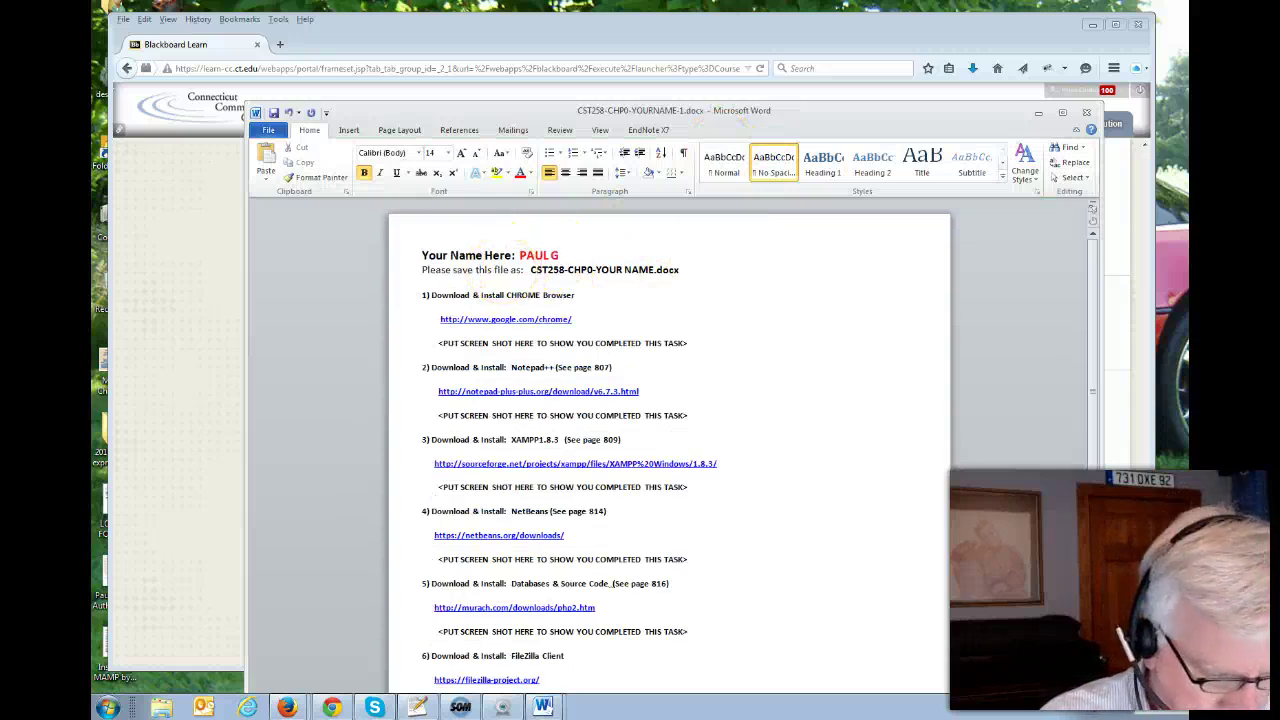
type(" GRUHN")
left_click(687, 343)
left_click_drag(687, 343, 434, 343)
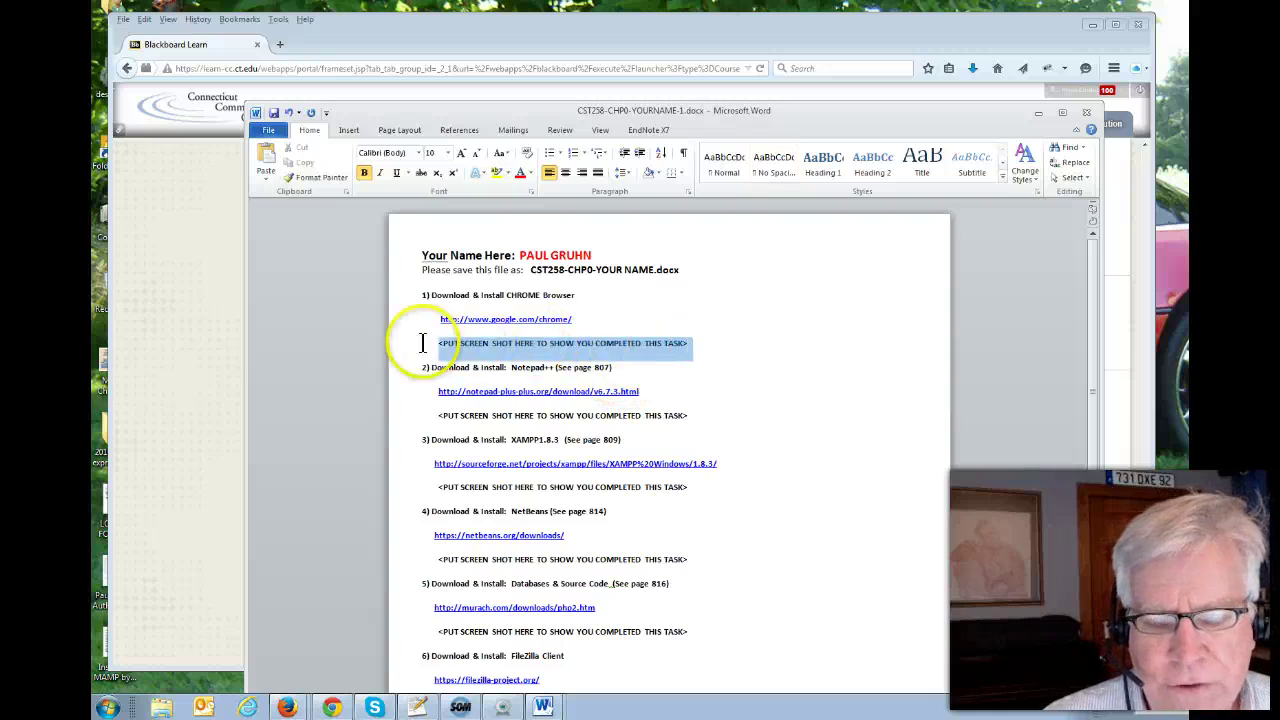
left_click(735, 437)
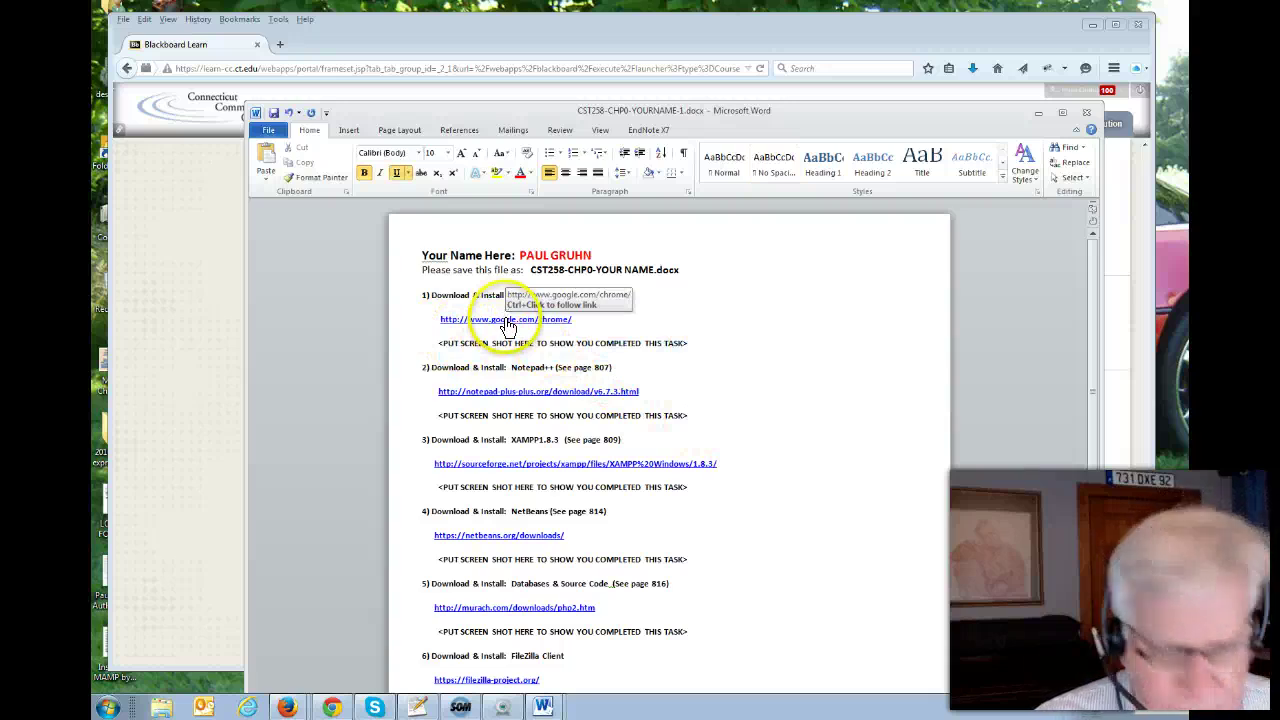
- Open the google.com/chrome link from task 1 and arrange the browser and document windows so the page is fully visible
left_click(508, 322, "ctrl")
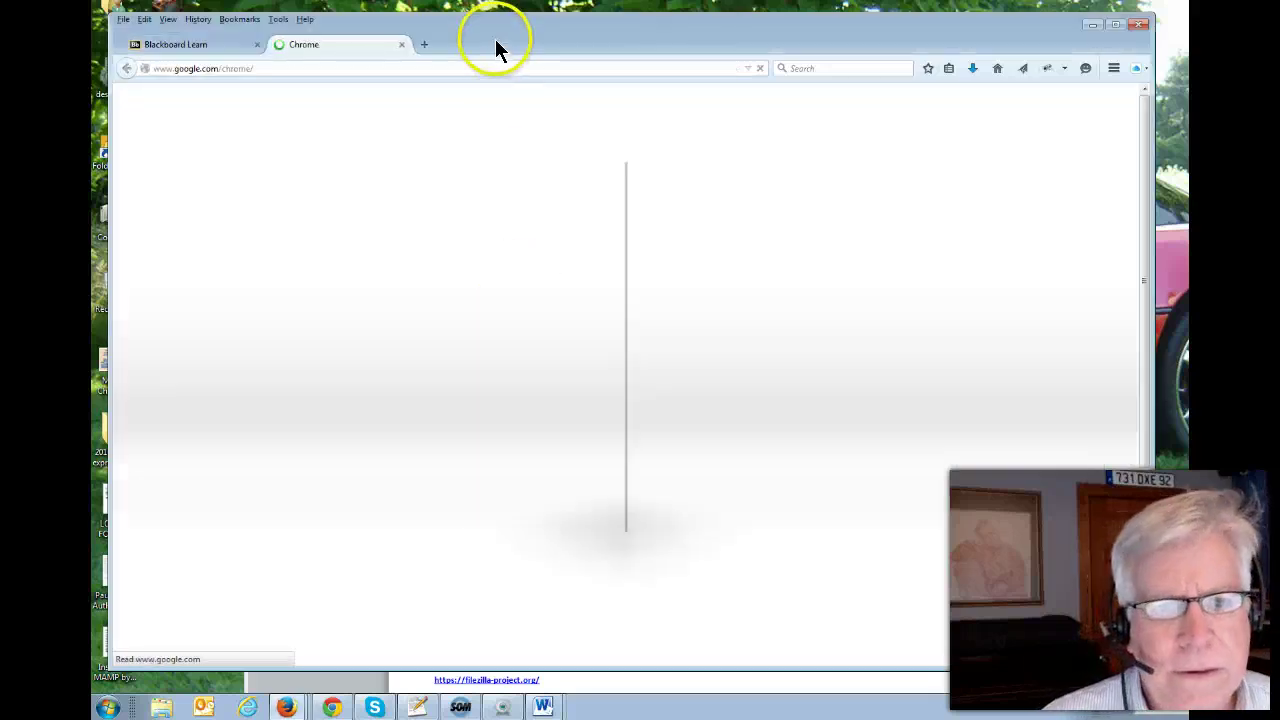
left_click_drag(495, 35, 553, 229)
left_click(556, 107)
left_click_drag(556, 107, 613, 103)
left_click(289, 225)
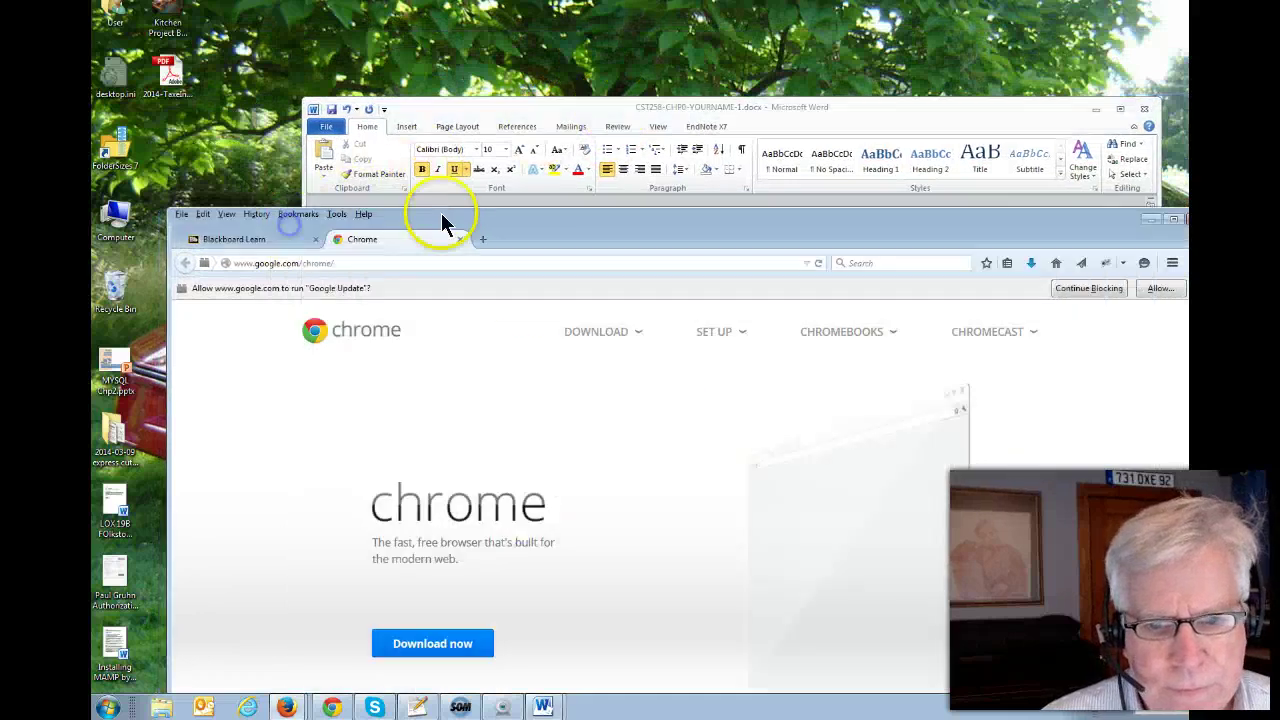
left_click_drag(523, 229, 474, 47)
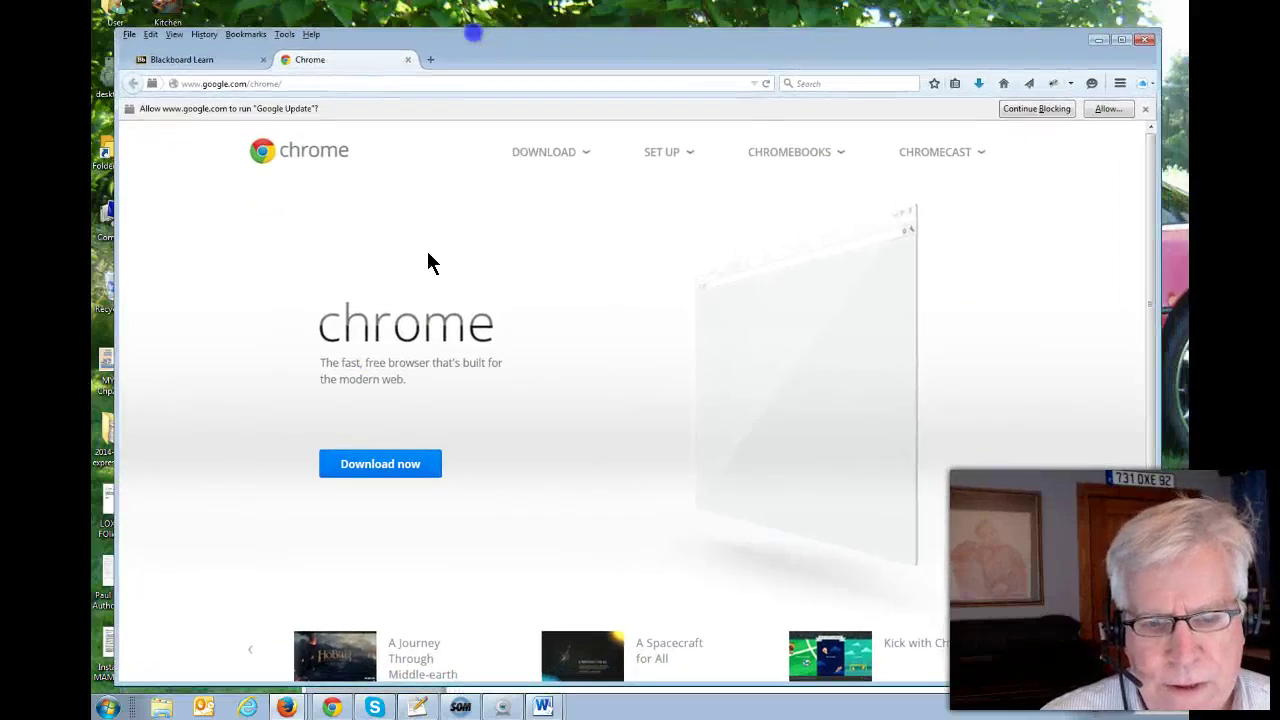
left_click(381, 457)
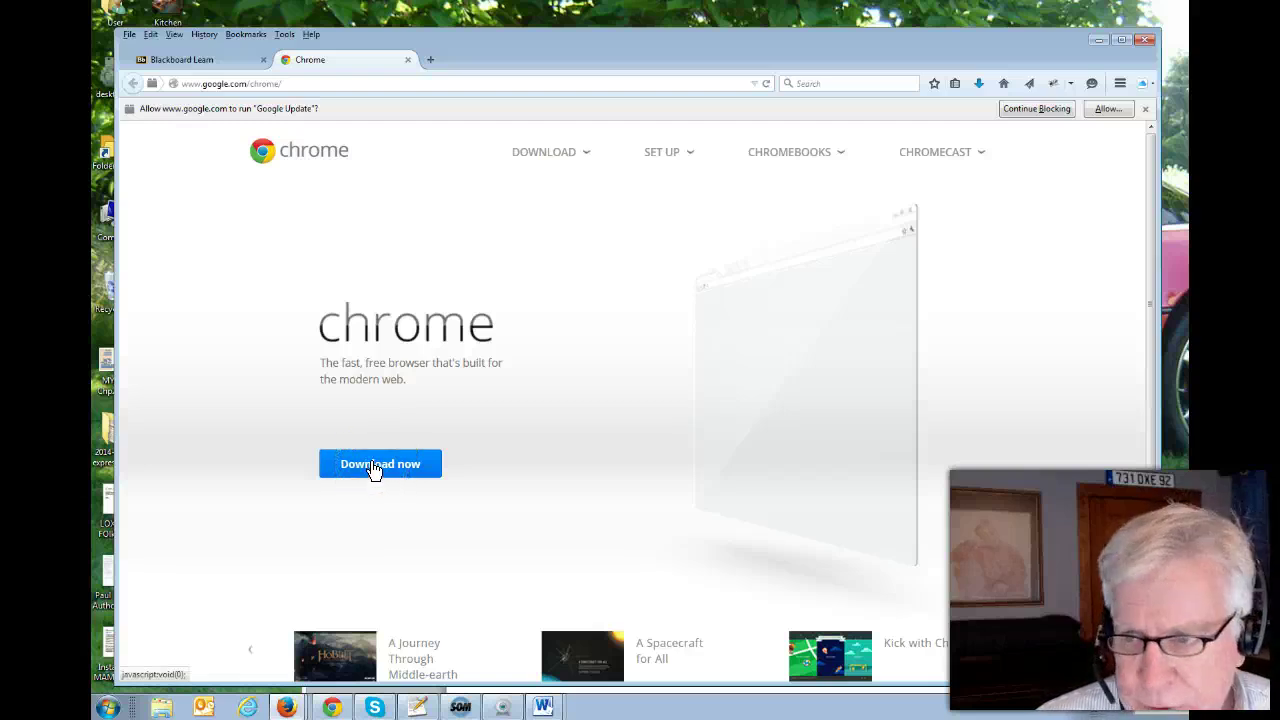
left_click(1107, 112)
left_click(303, 165)
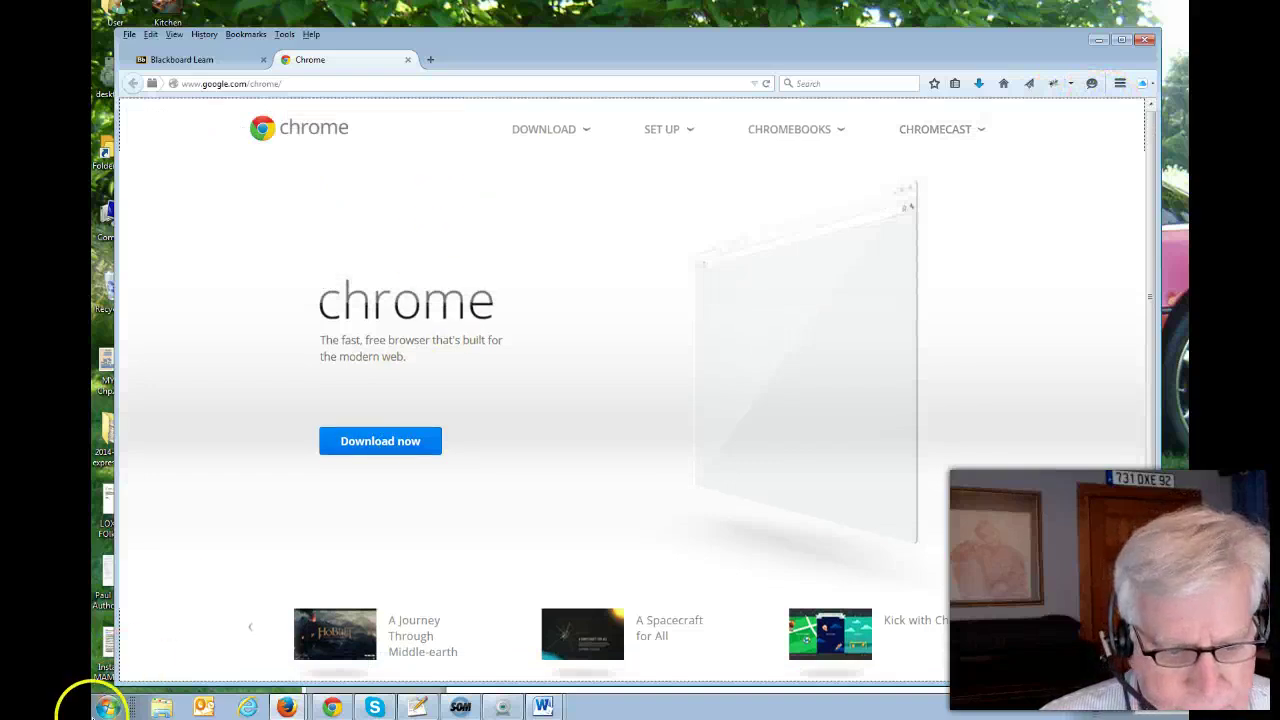
- Open the Downloads folder and reposition the assignment document and browser windows
left_click(107, 707)
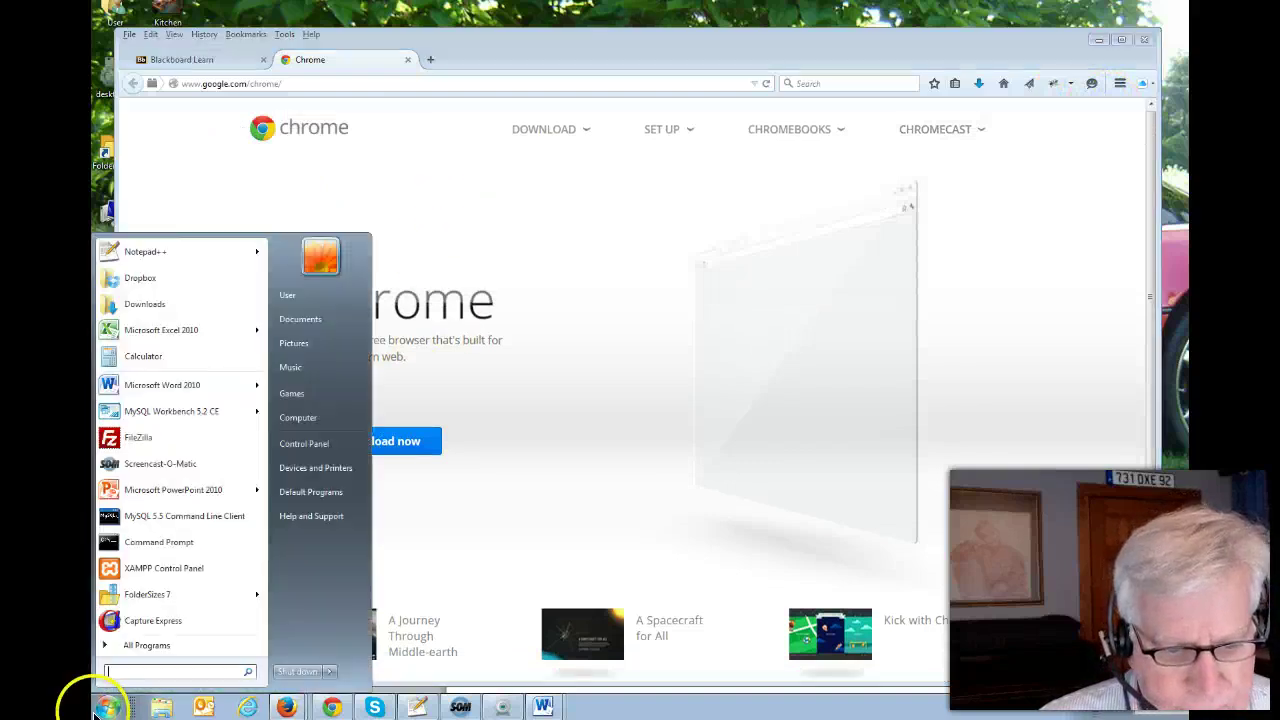
left_click(141, 304)
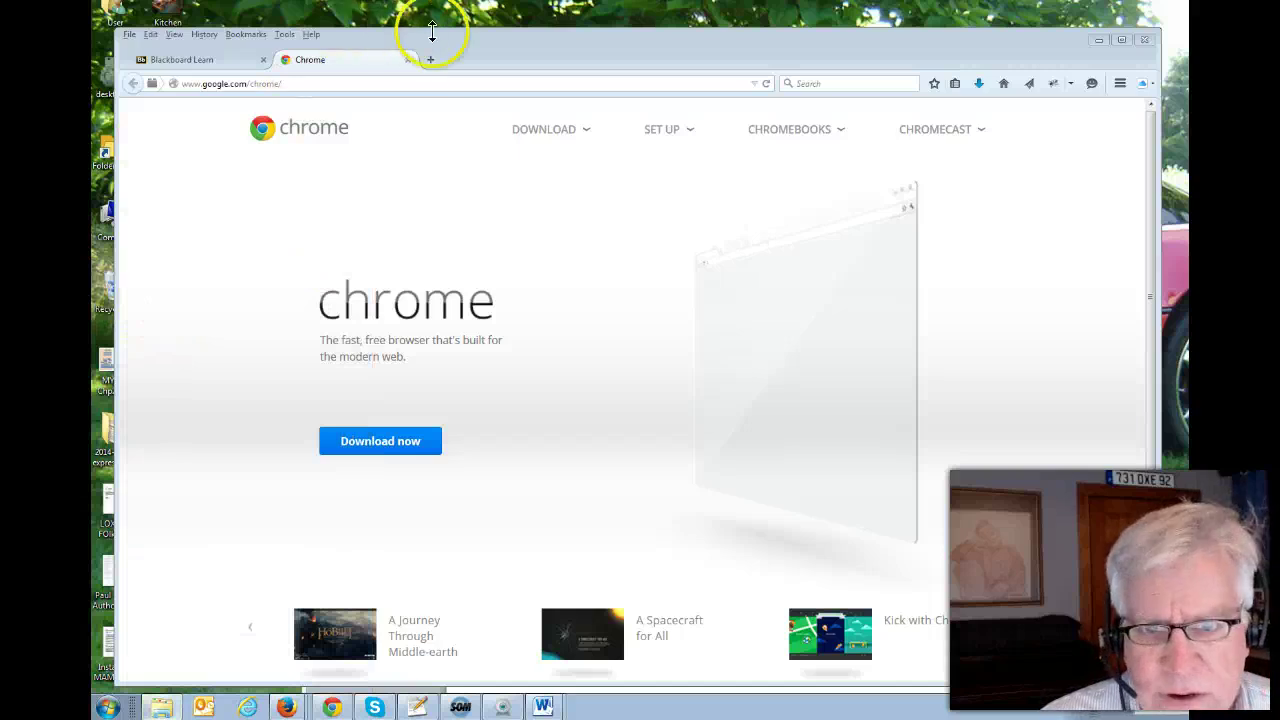
left_click_drag(470, 60, 486, 255)
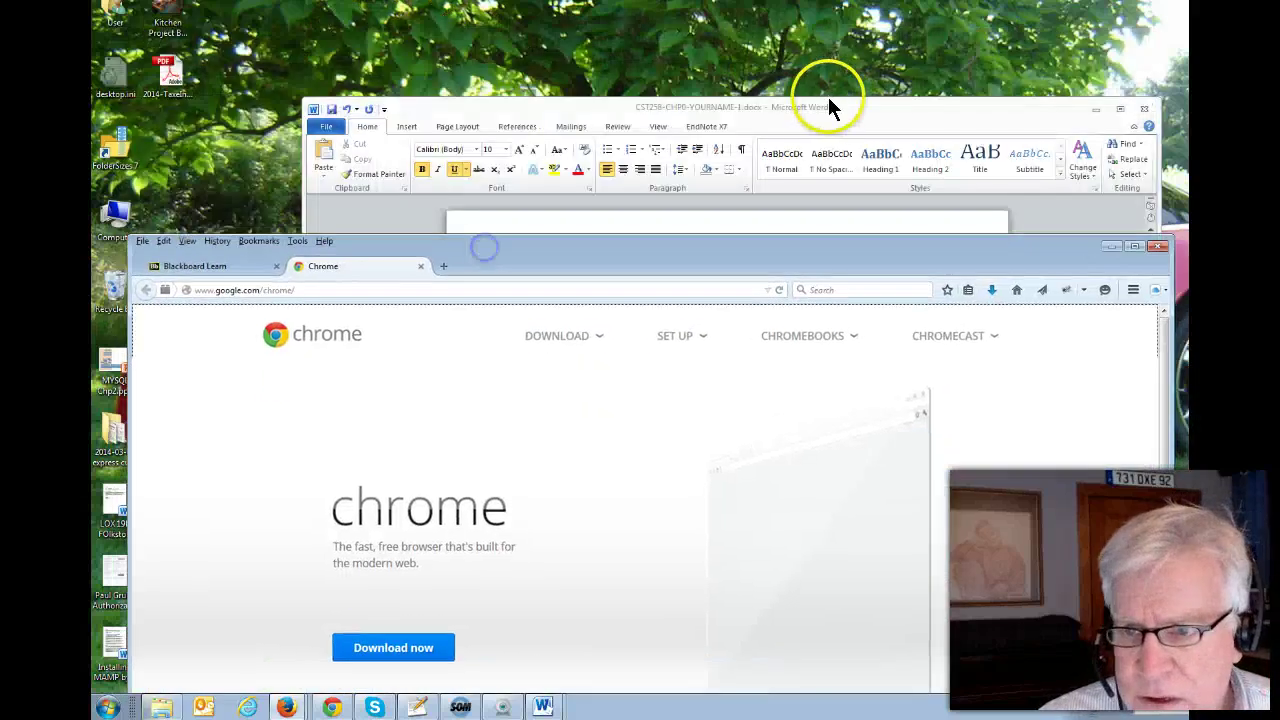
left_click_drag(826, 110, 700, 100)
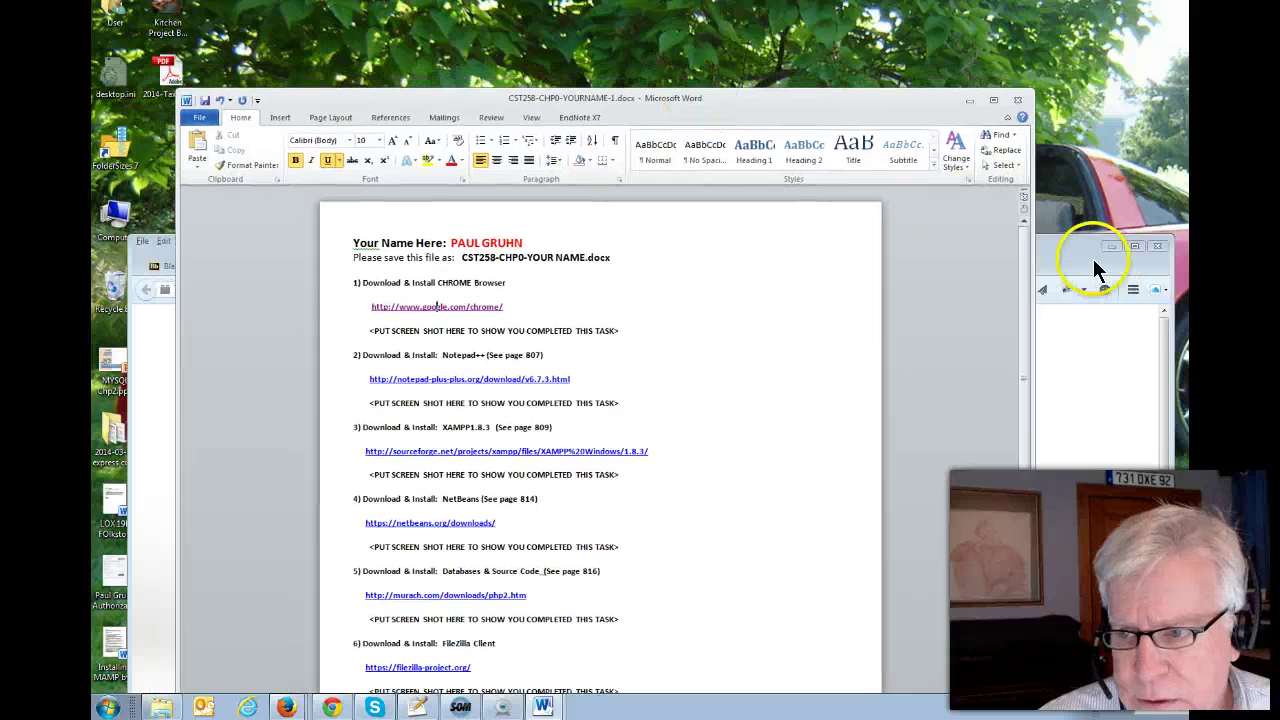
left_click_drag(1058, 250, 1000, 87)
- Accept the Chrome terms and install with the default-browser and usage-statistics options off, allowing Google Update Setup to make changes
left_click(330, 476)
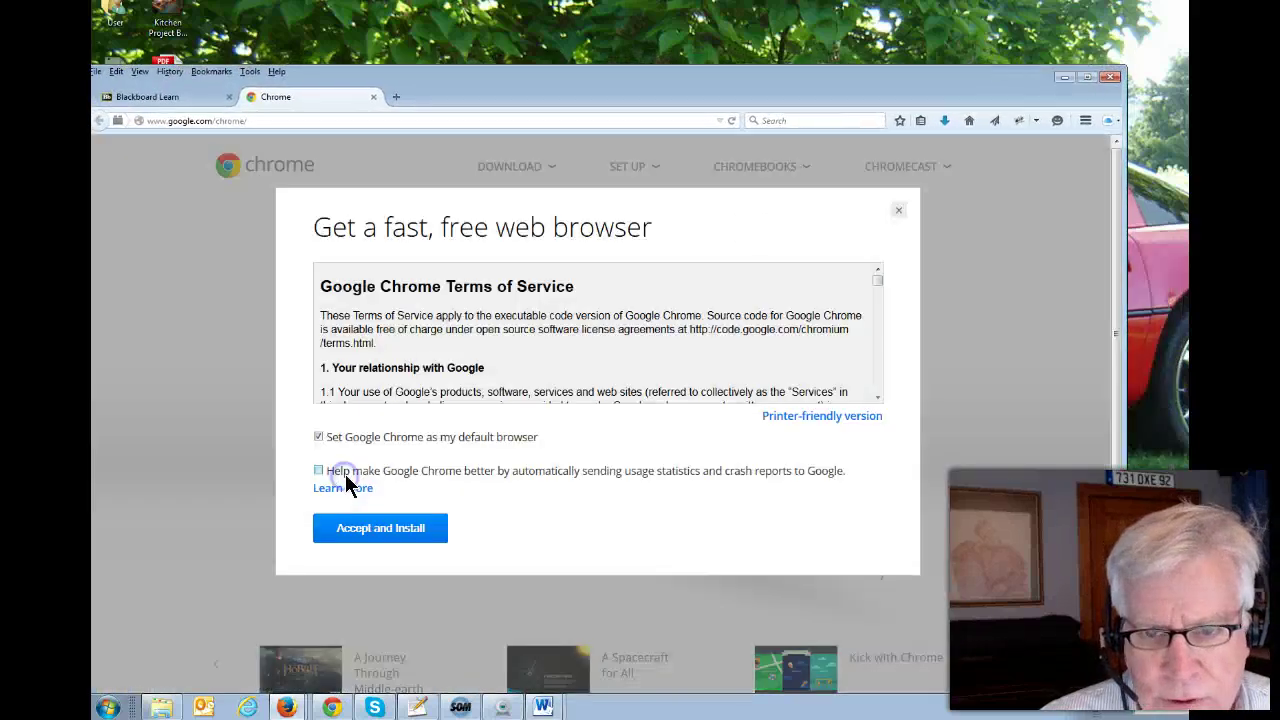
left_click(318, 470)
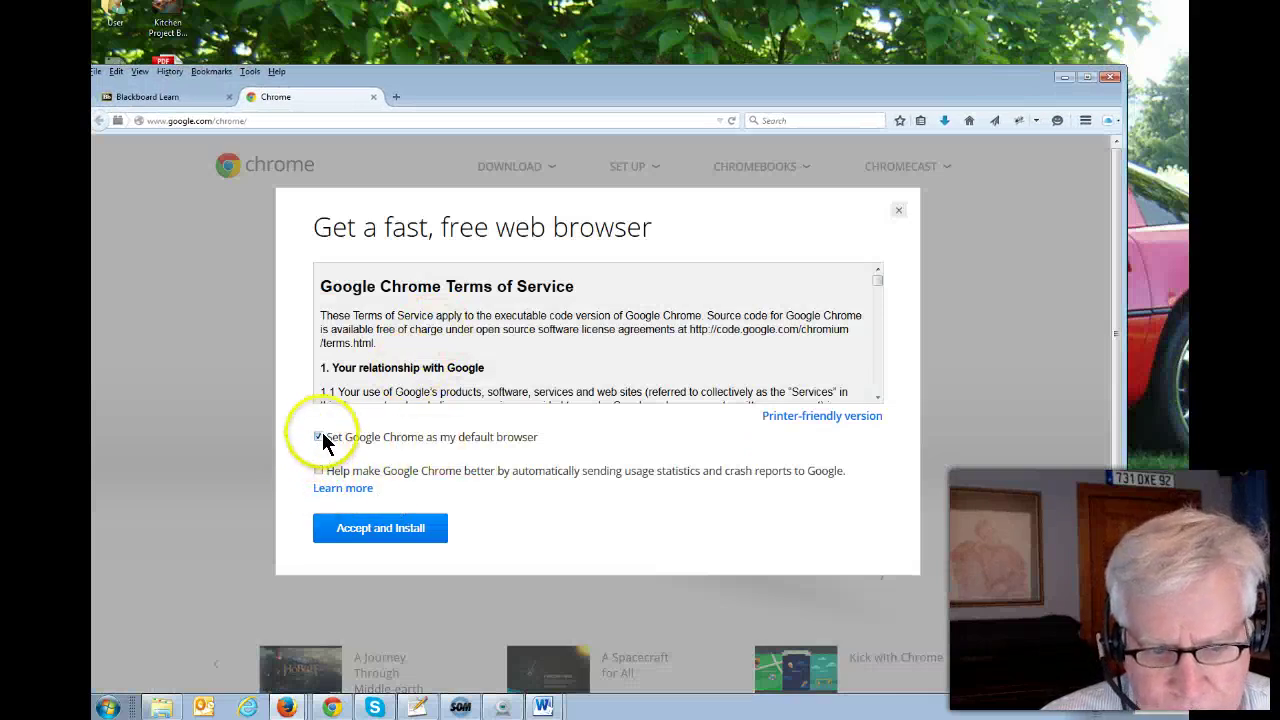
left_click(319, 437)
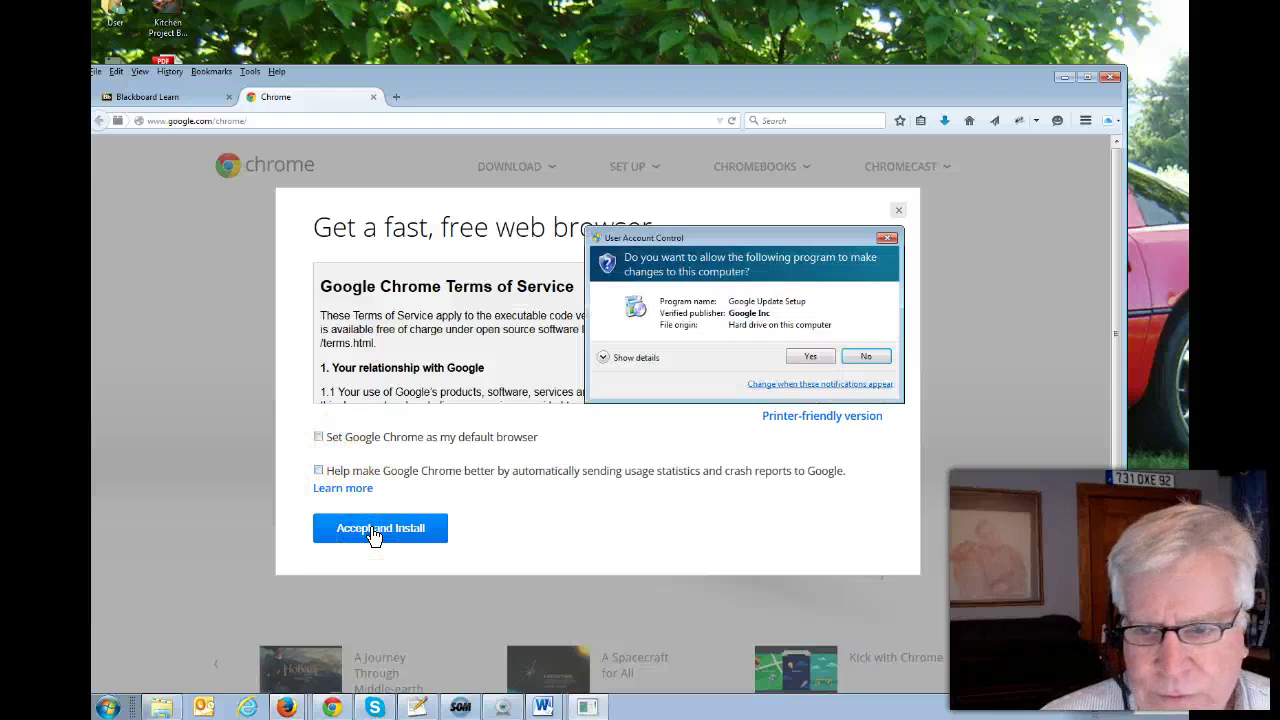
left_click(810, 356)
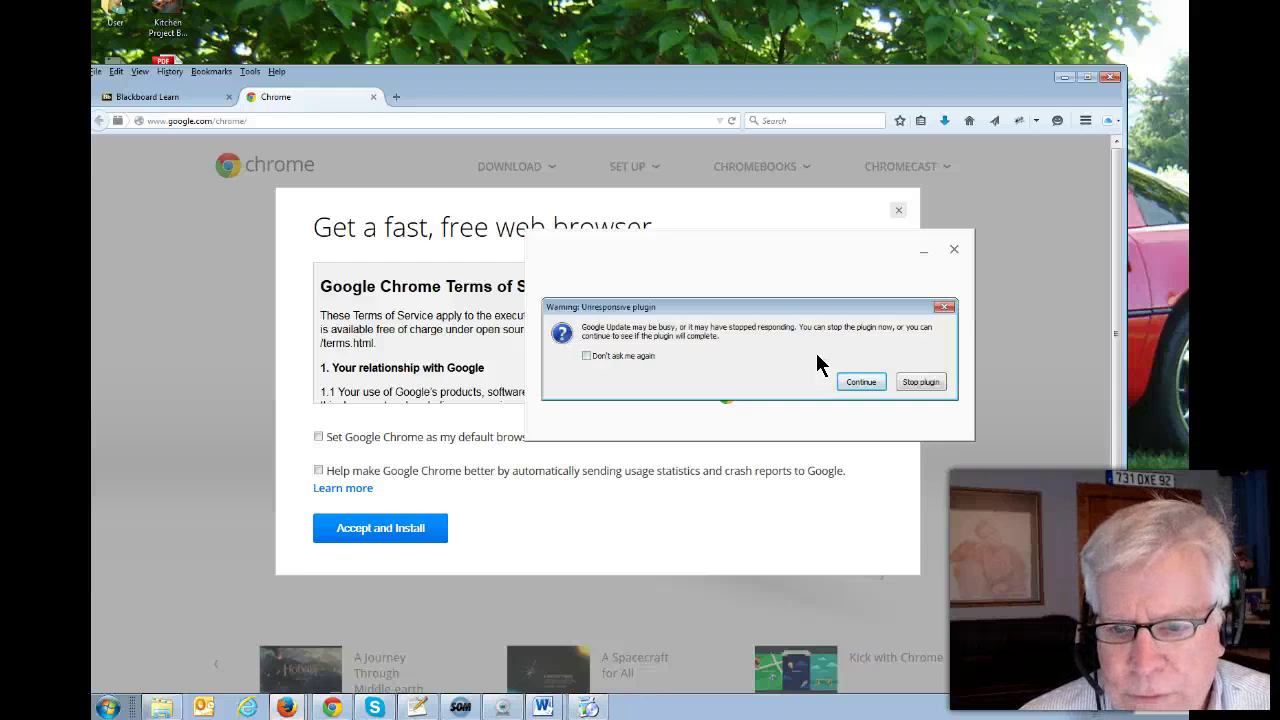
- Close the already open Chrome window and let the unresponsive Google Update plugin continue
right_click(335, 708)
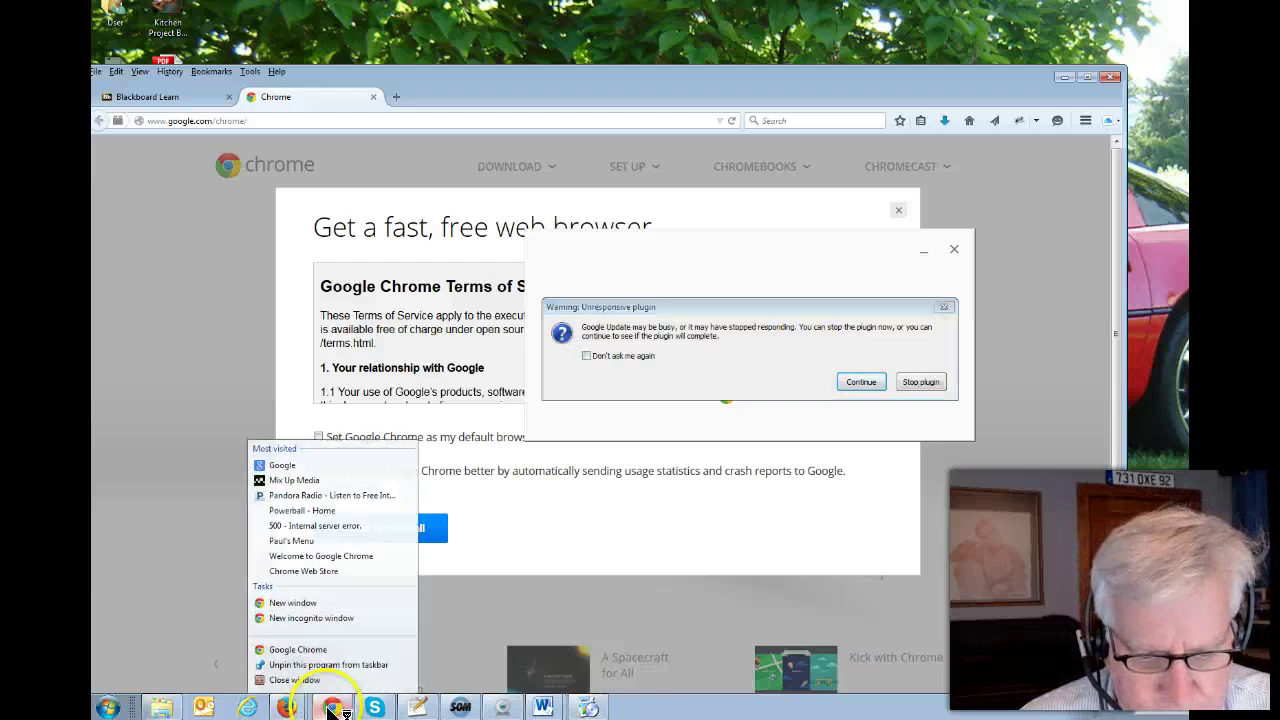
left_click(306, 690)
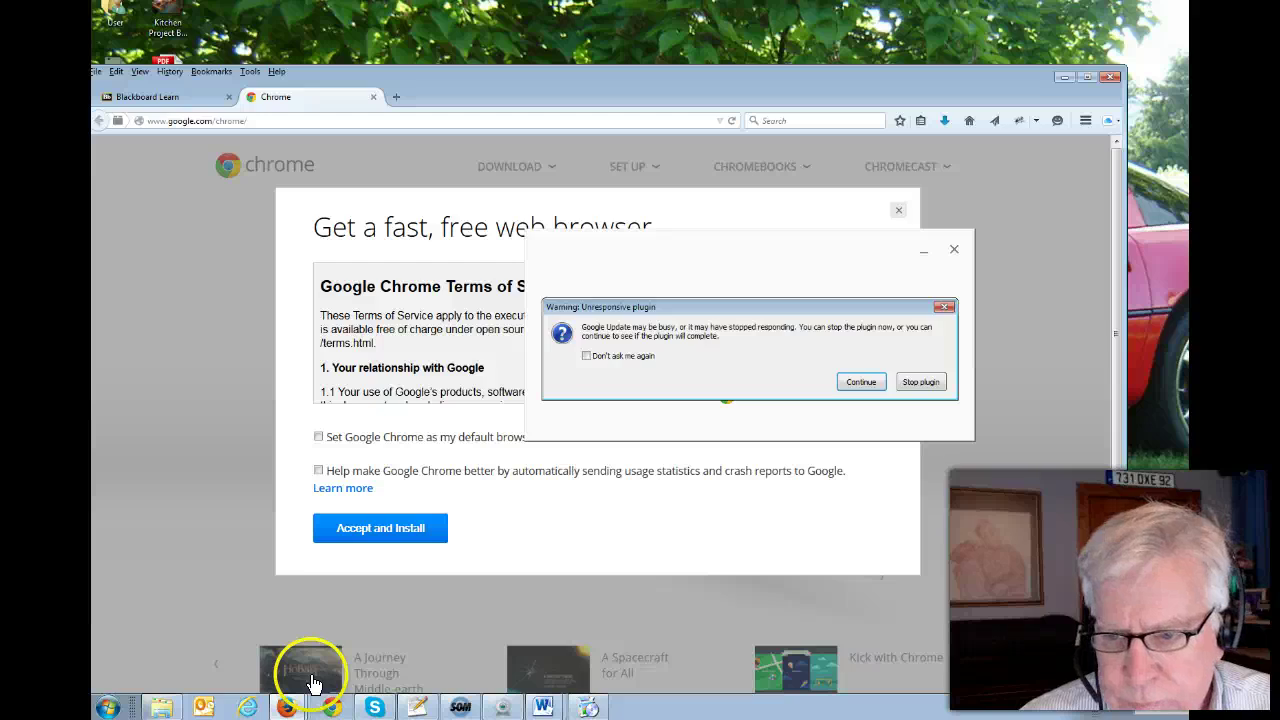
left_click(858, 383)
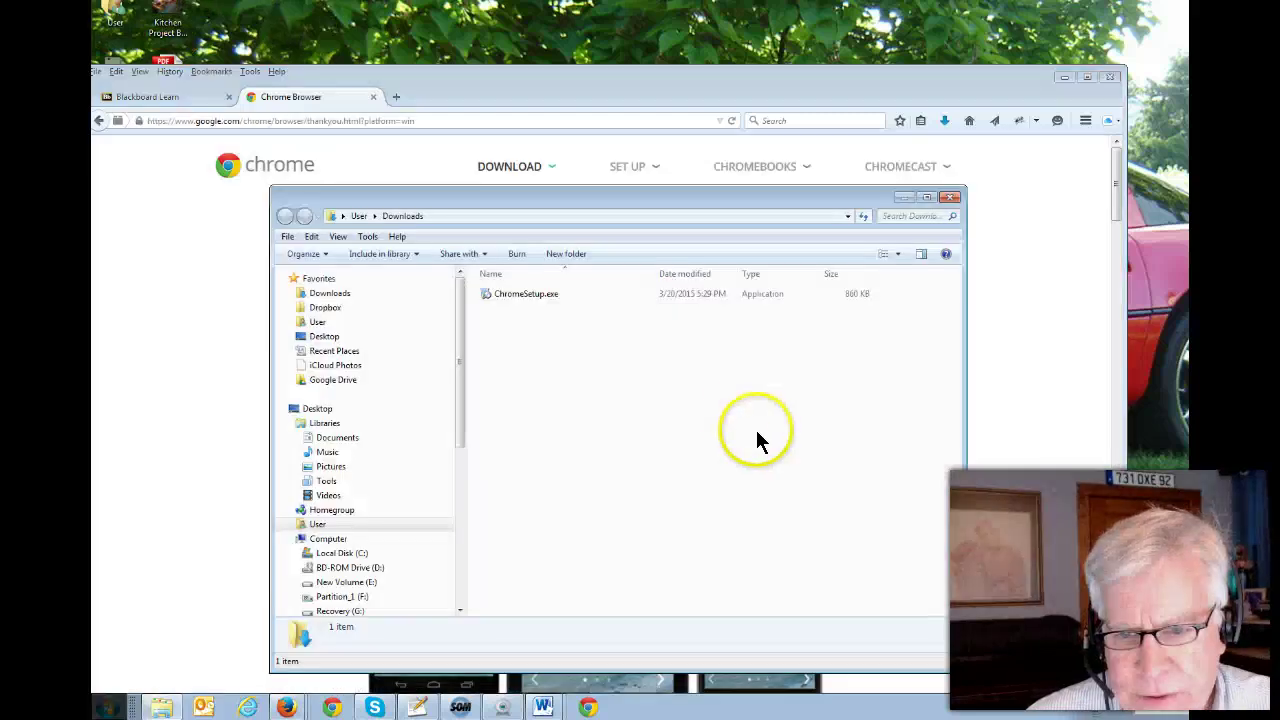
- Run ChromeSetup.exe from the Downloads folder and allow Google Update Setup to make changes to the computer
double_click(518, 293)
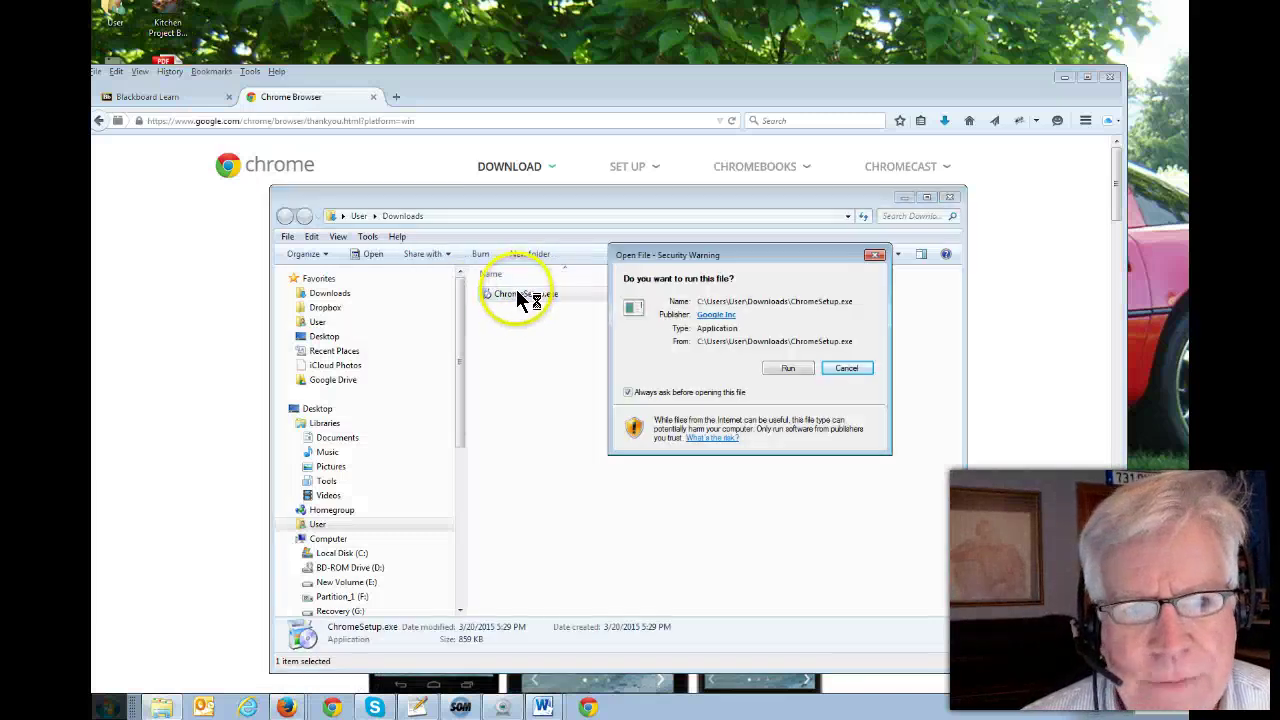
left_click(789, 368)
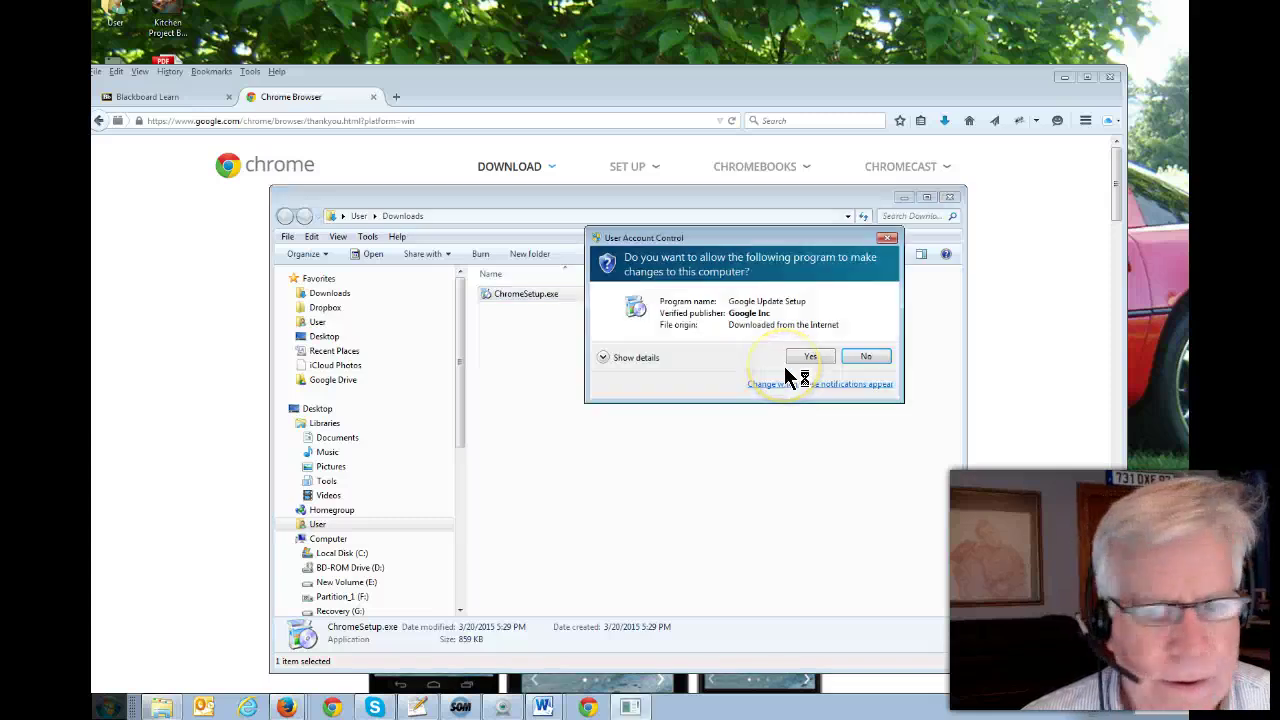
left_click(810, 358)
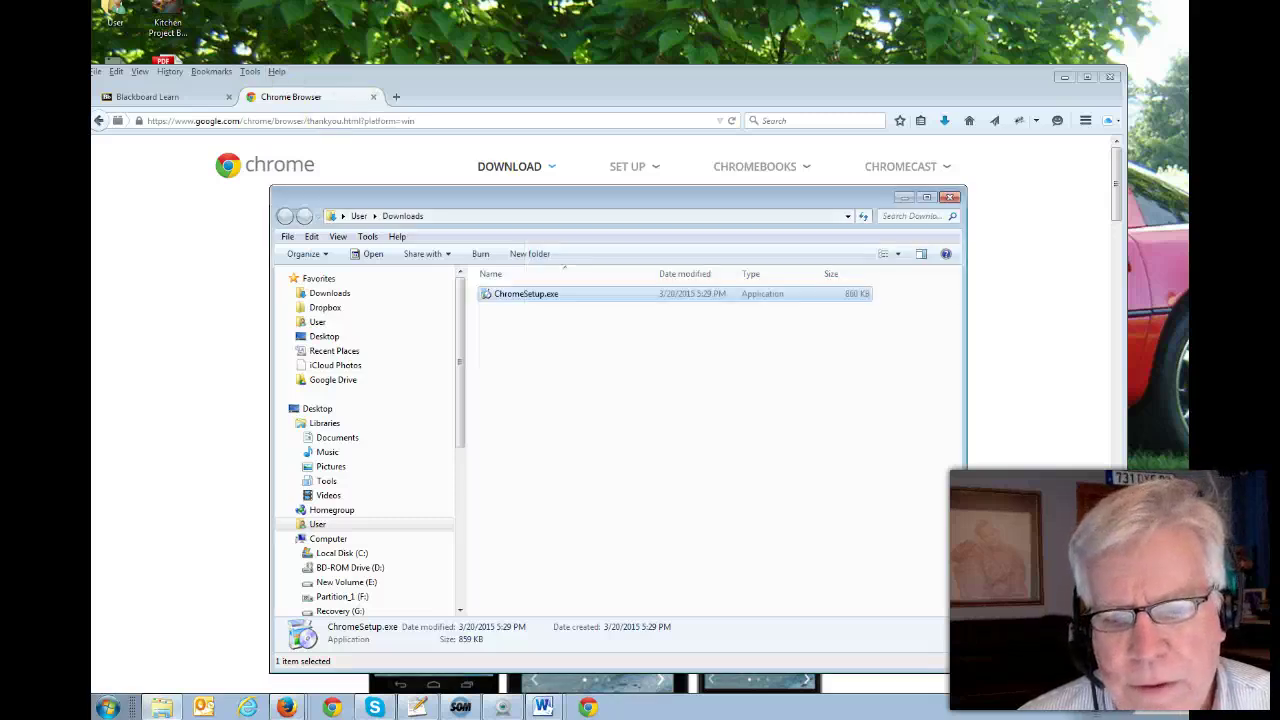
- Move the newly opened Chrome window into view over the Firefox page and close the Downloads folder
left_click_drag(92, 200, 842, 292)
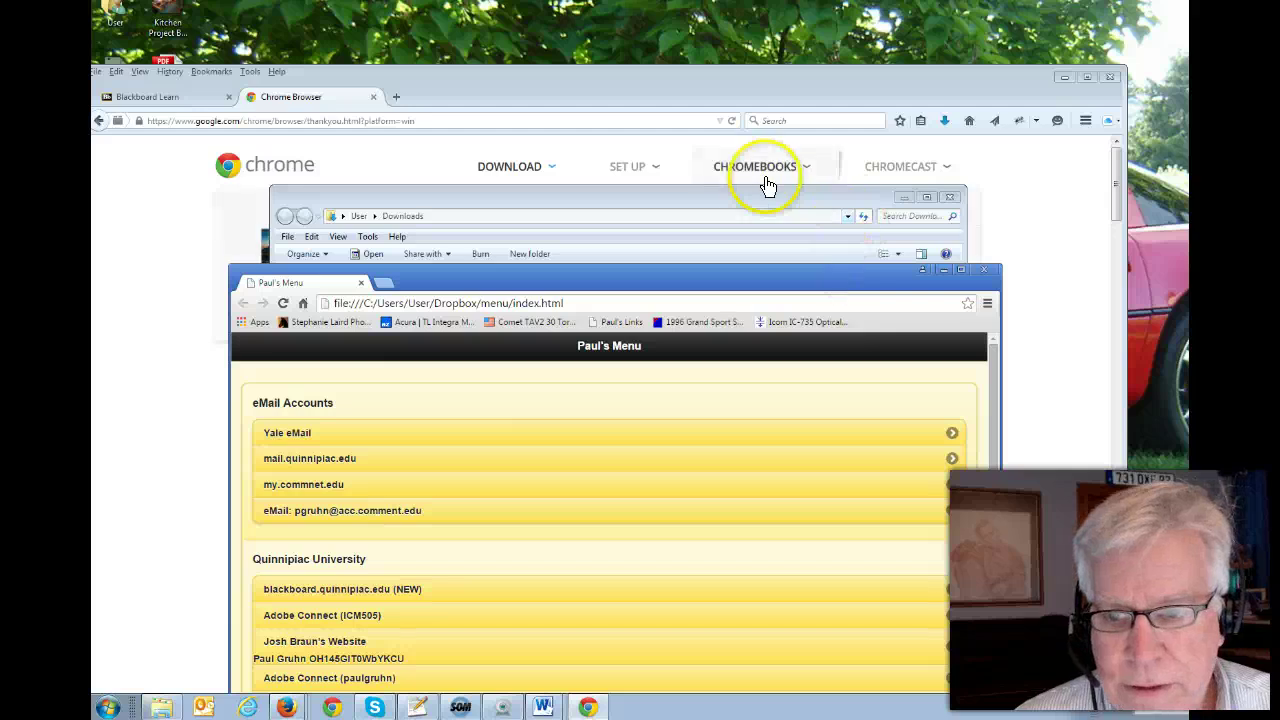
left_click_drag(759, 190, 759, 169)
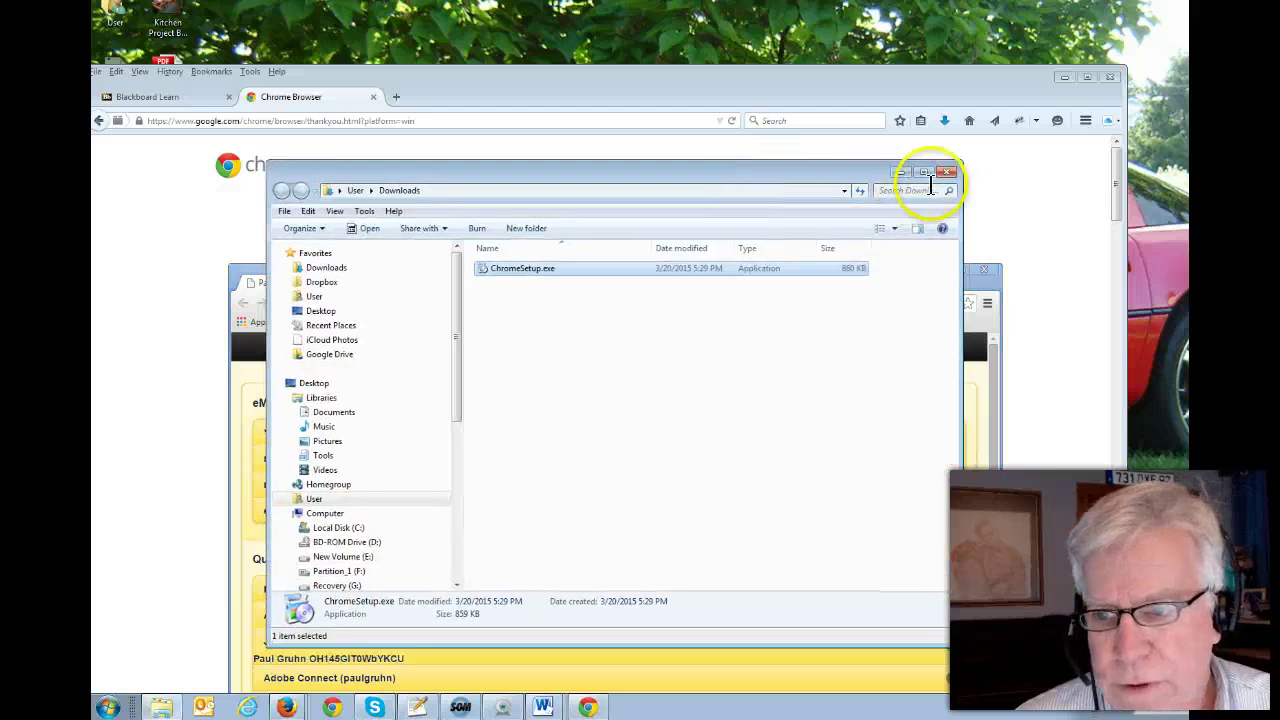
left_click(947, 172)
left_click_drag(761, 286, 733, 163)
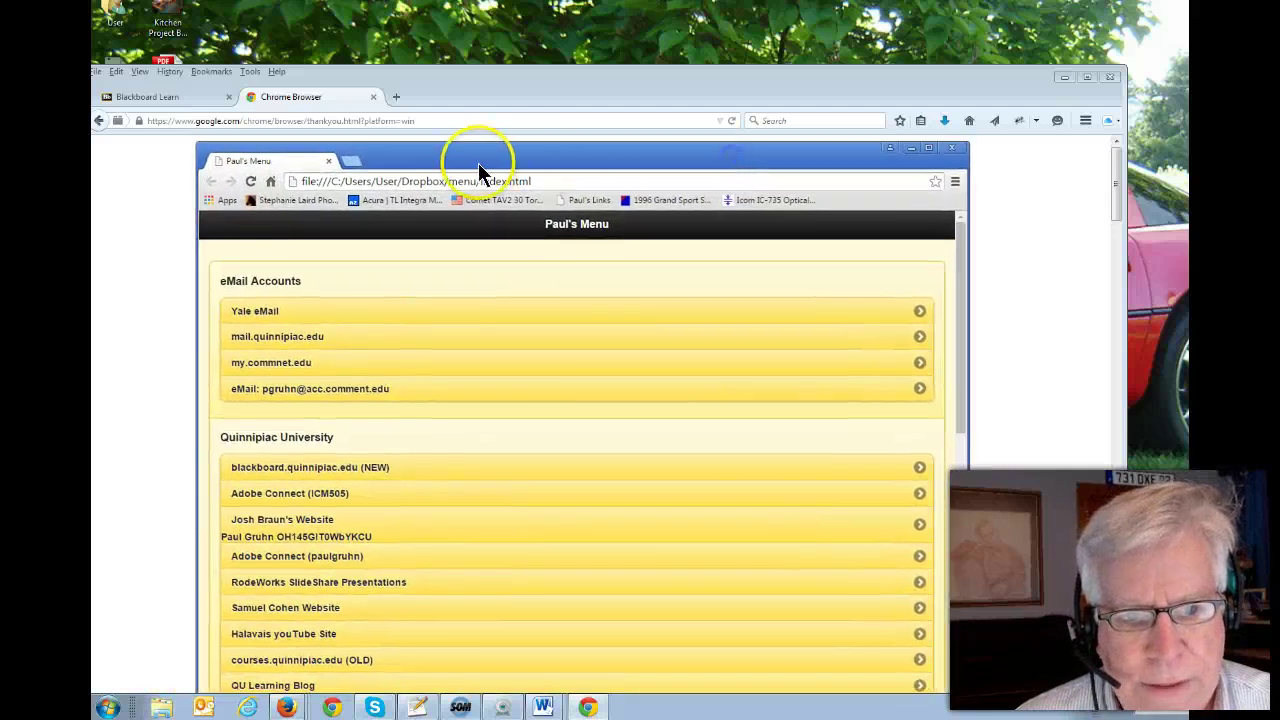
left_click_drag(400, 157, 488, 69)
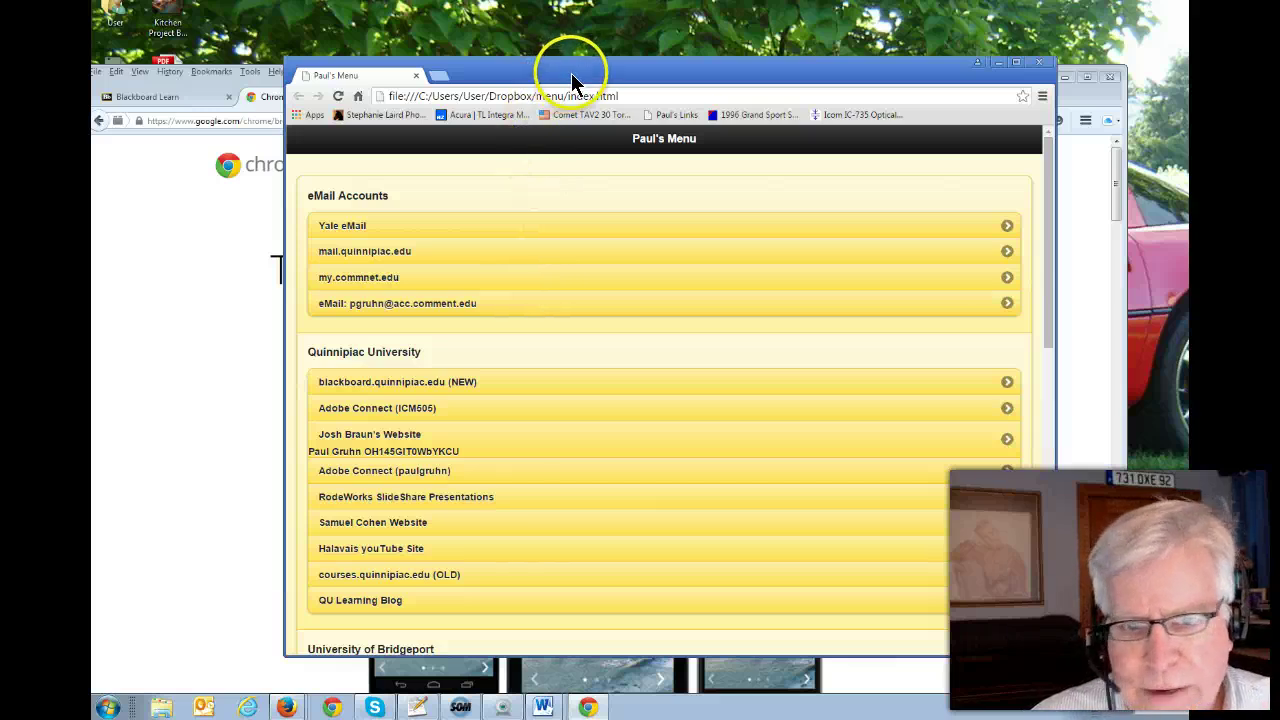
- Shift the Chrome window aside, switch to CST258-CHP0-YOURNAME-1.docx in Word and highlight the screenshot placeholder under the Chrome task
left_click_drag(563, 75, 619, 39)
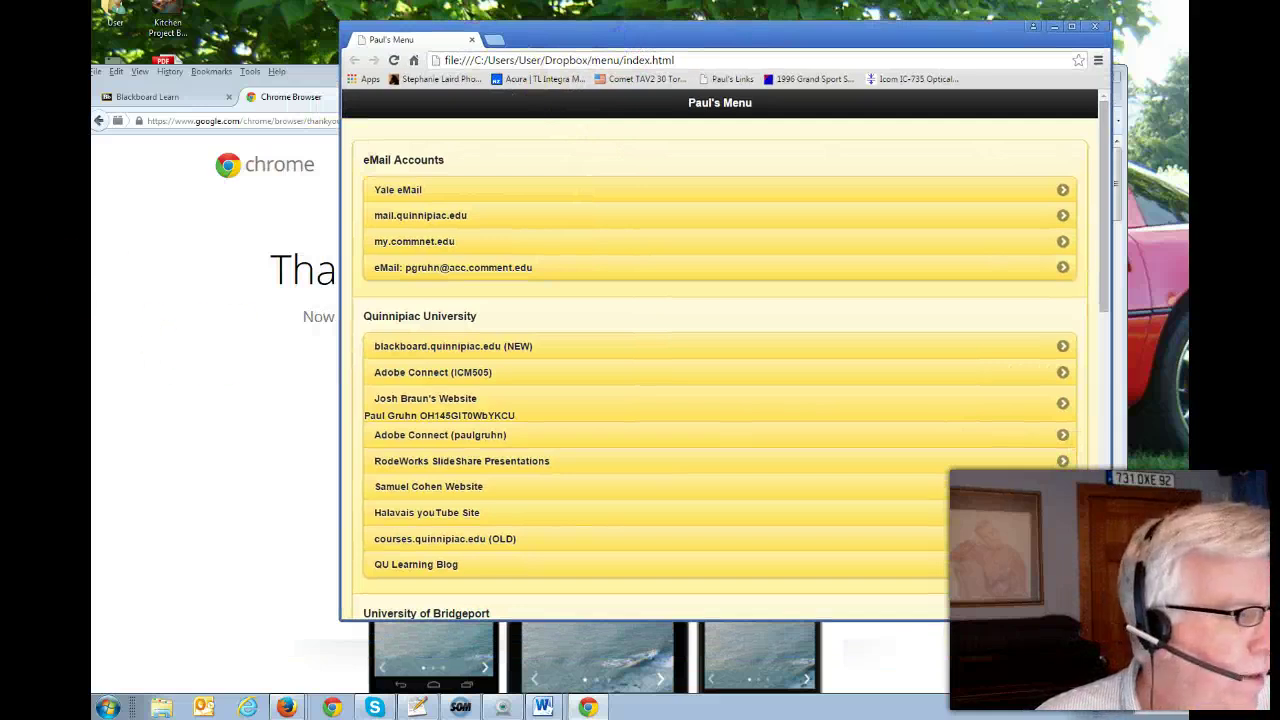
left_click(543, 707)
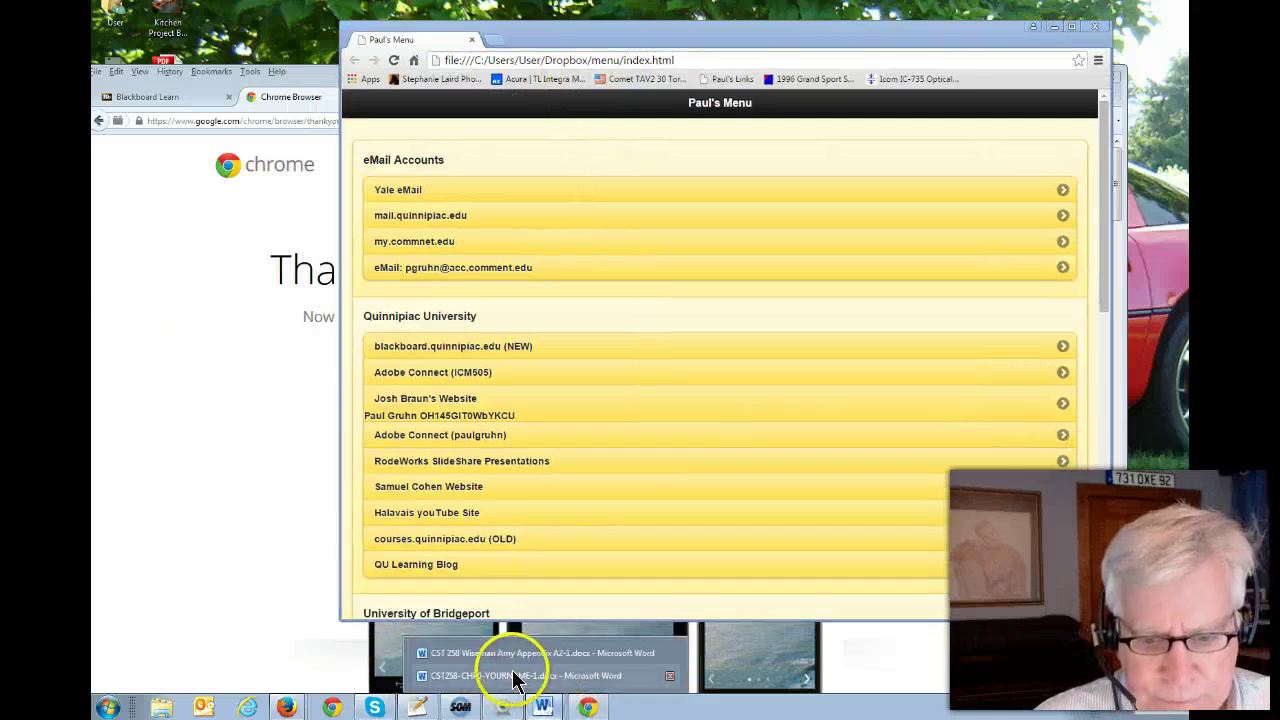
left_click(507, 670)
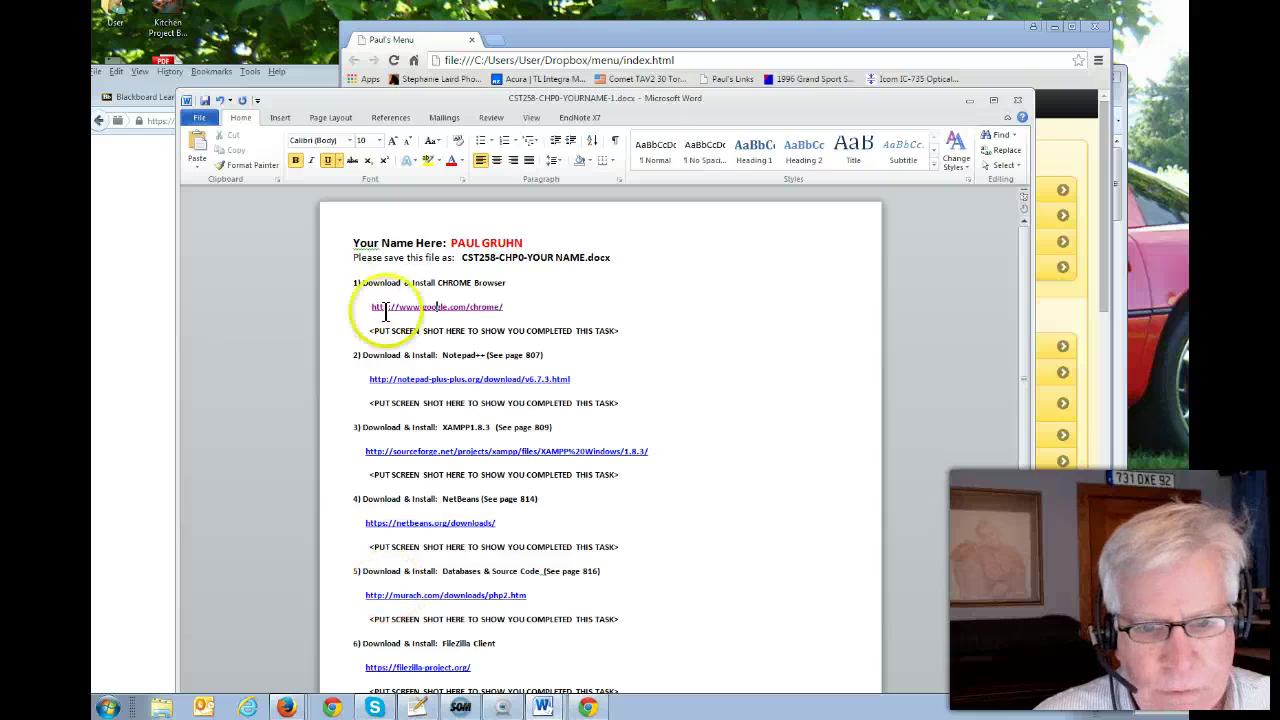
left_click_drag(627, 330, 343, 328)
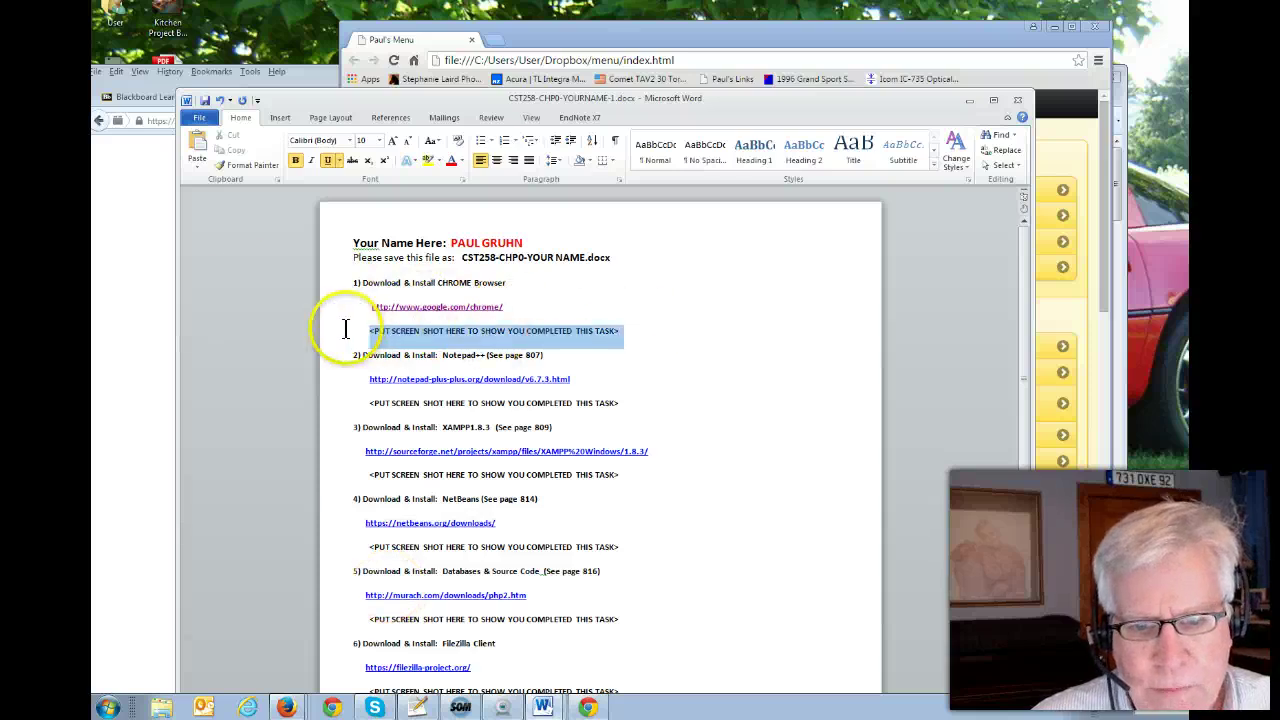
left_click(640, 403)
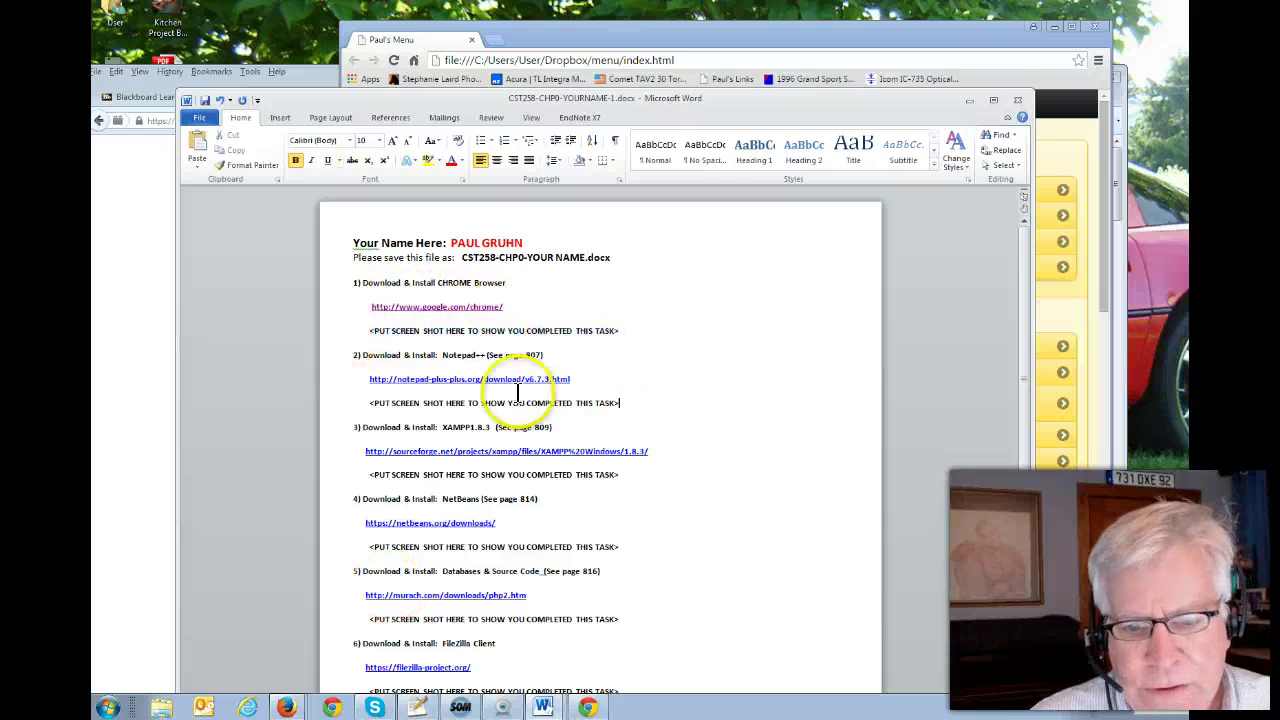
- Open the Notepad++ download link from item 2 in Firefox, and close the Chrome Browser page
left_click(463, 376)
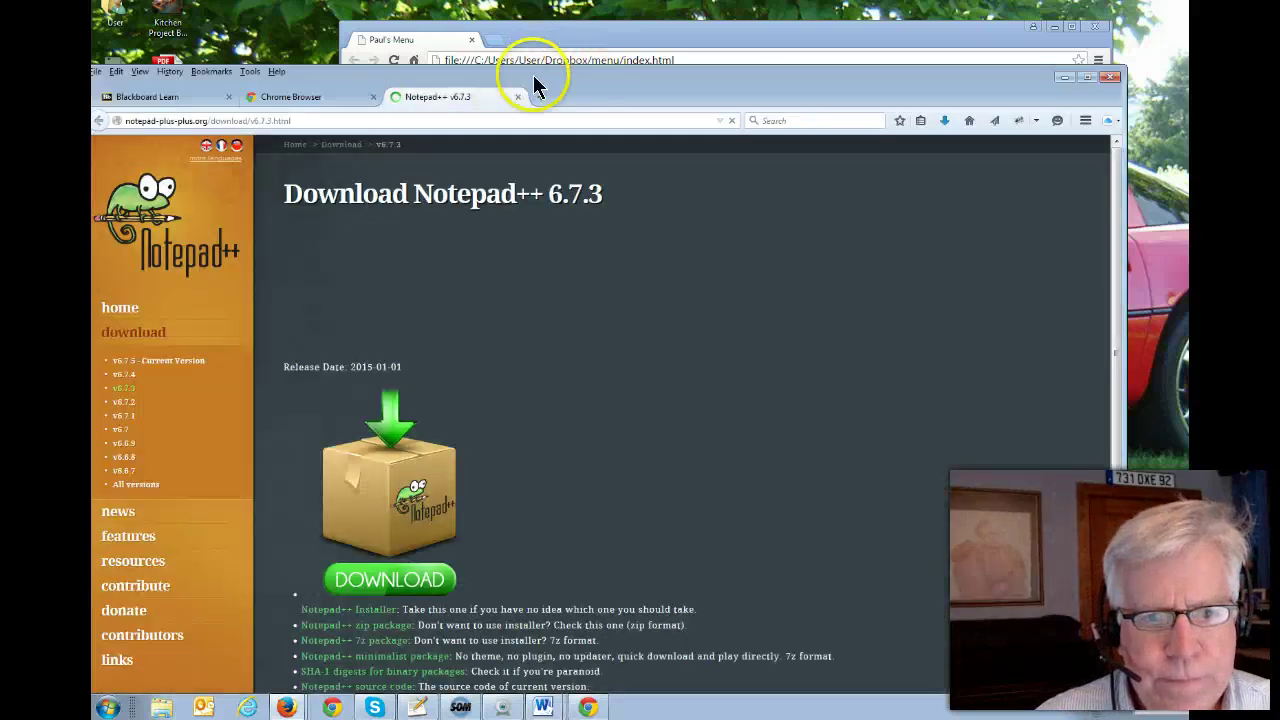
left_click(374, 97)
left_click_drag(560, 80, 643, 63)
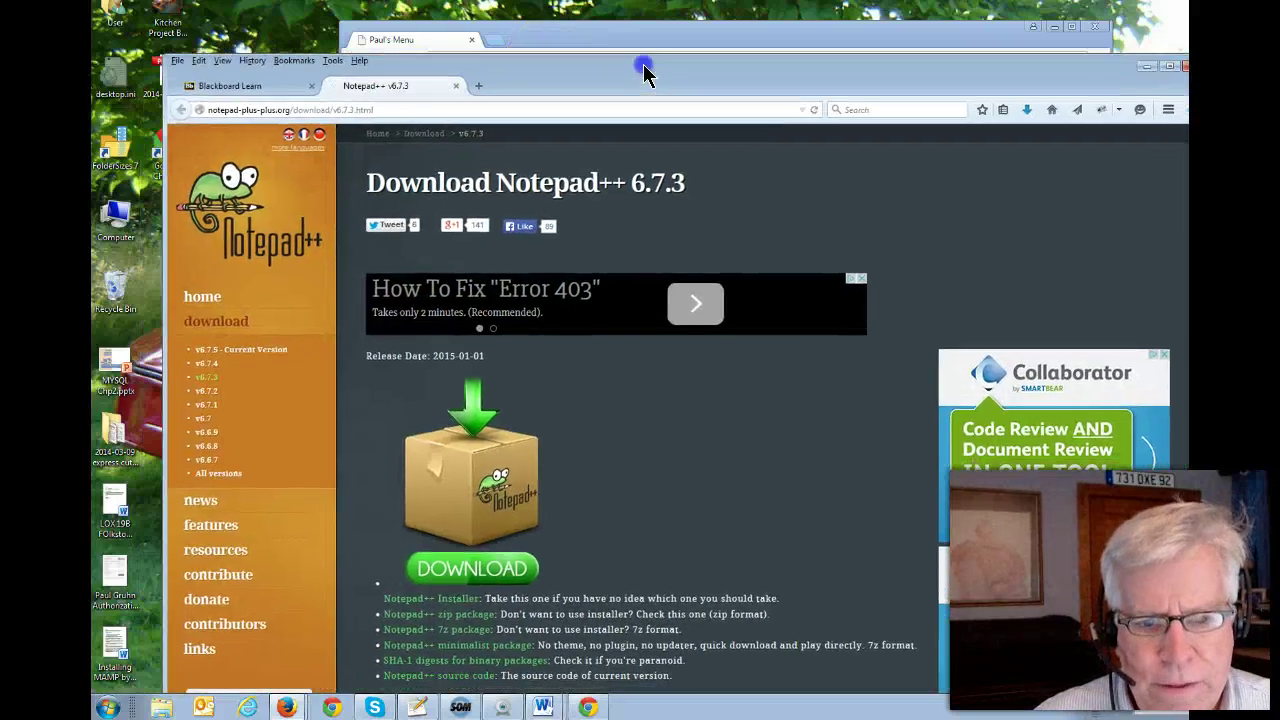
- Download the Notepad++ 6.7.3 installer and save npp.6.7.3.Installer.exe
left_click(472, 566)
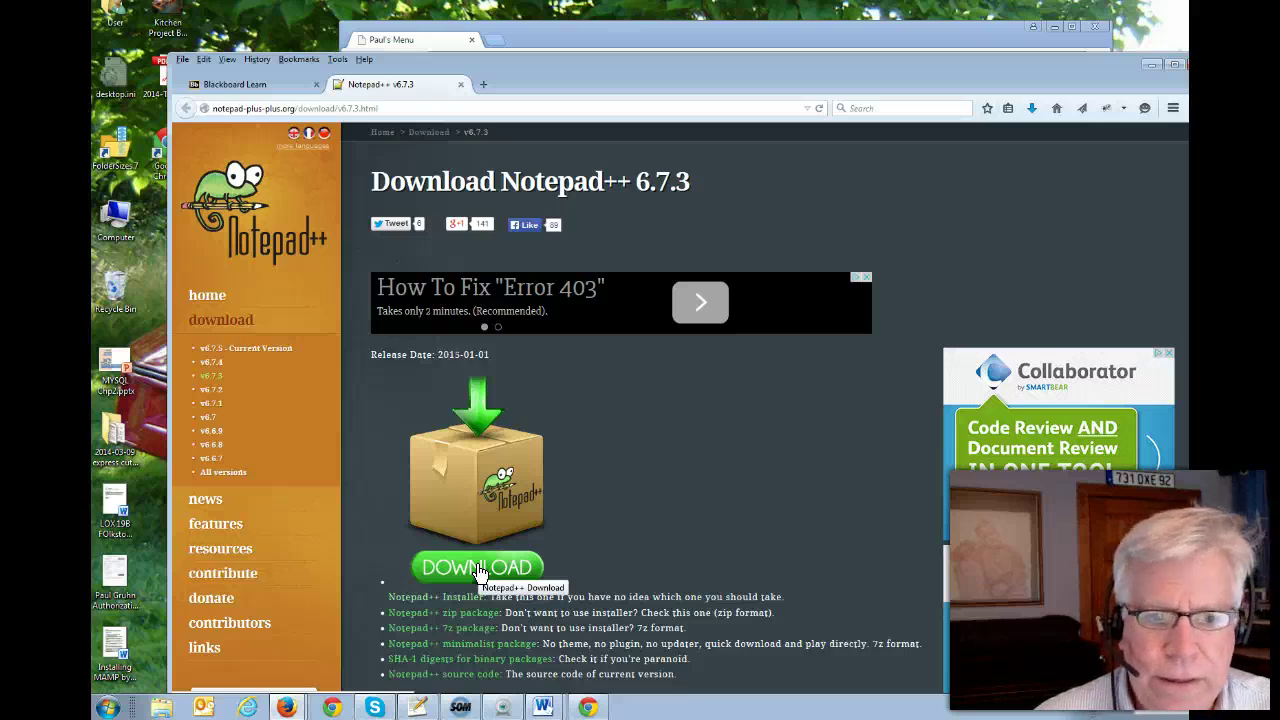
left_click(495, 572)
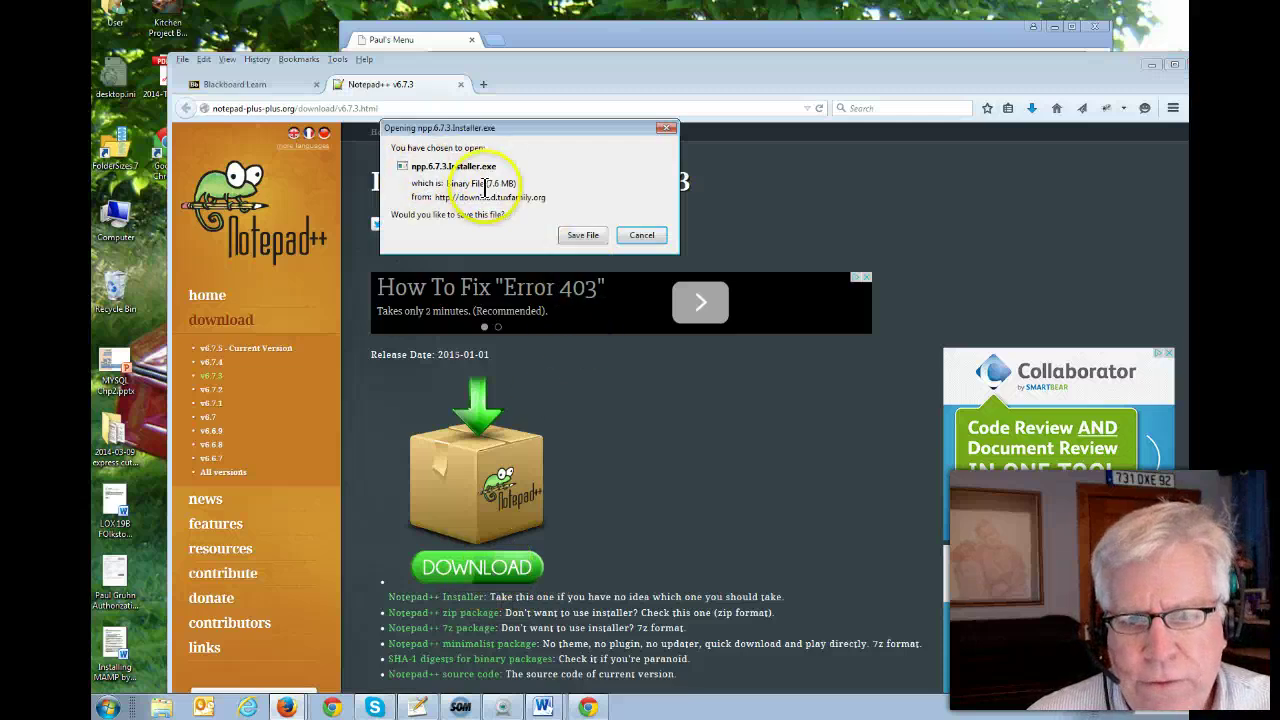
left_click(590, 236)
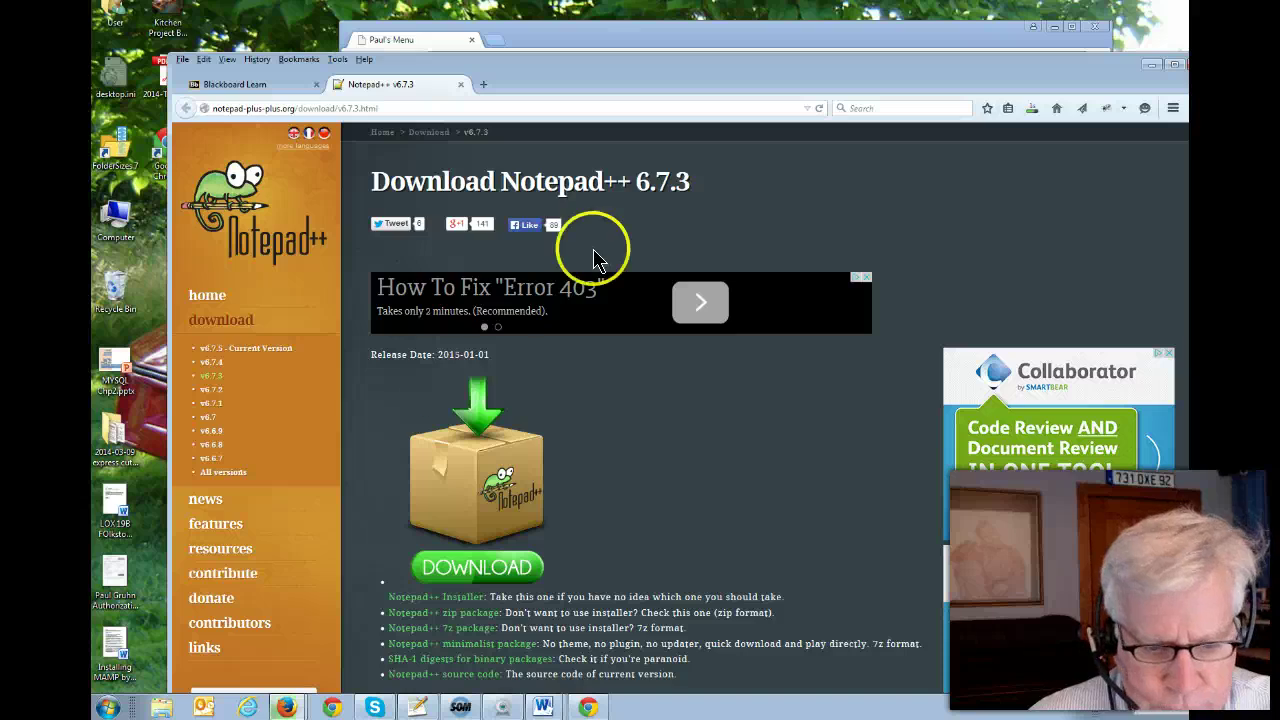
- Minimize the Firefox window and open the Downloads folder over the homework sheet
left_click_drag(550, 66, 530, 78)
left_click(1131, 76)
left_click_drag(453, 92, 466, 165)
left_click(108, 707)
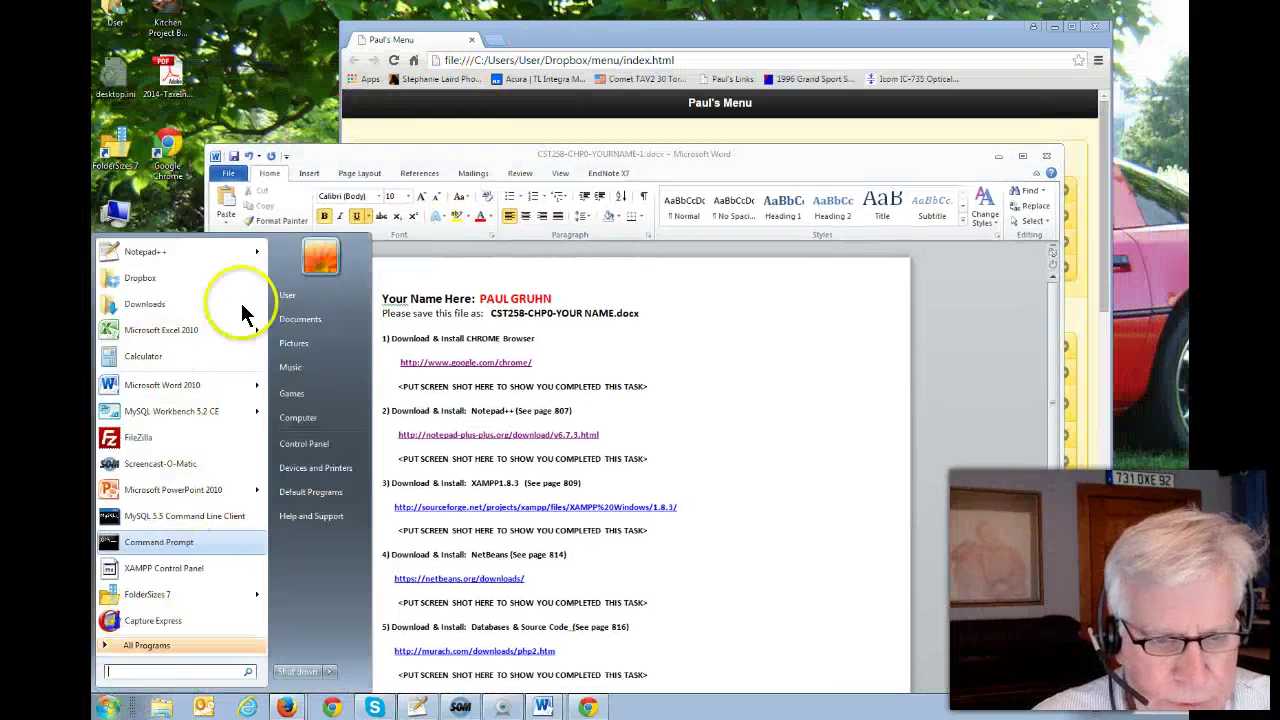
left_click(141, 302)
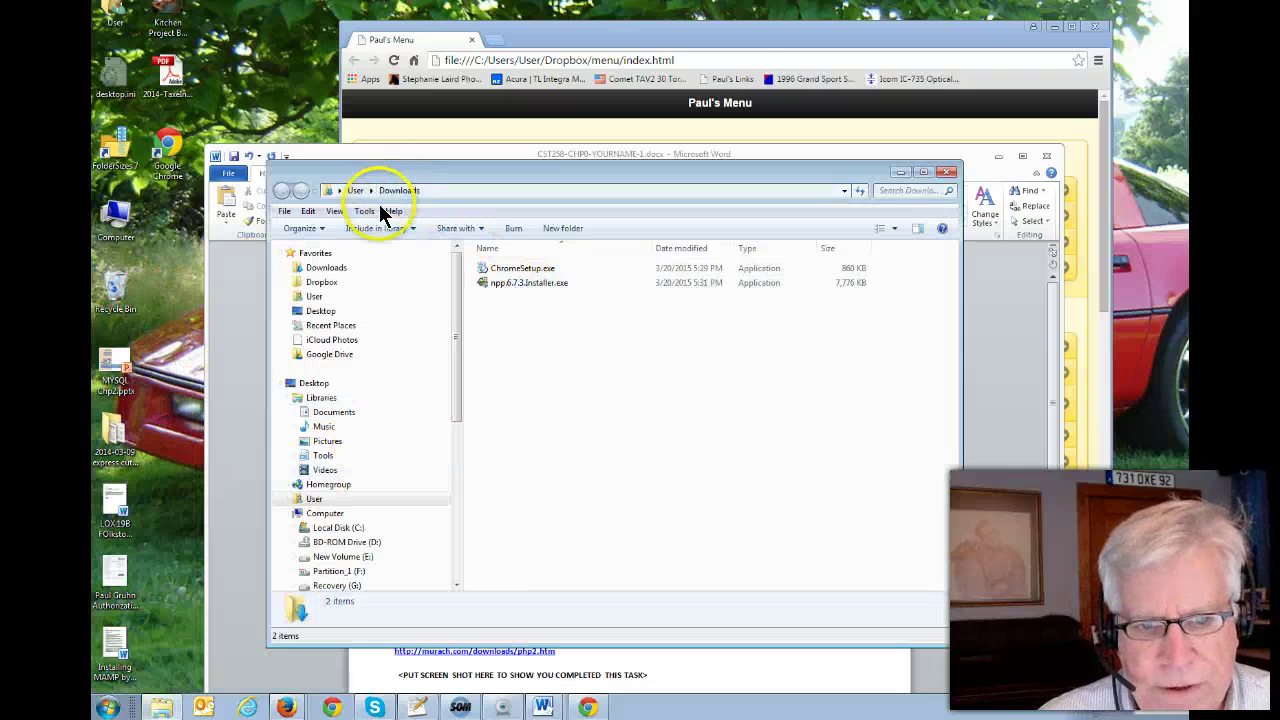
- Run npp.6.7.3.Installer.exe from the Downloads folder and accept the initial prompts to start Notepad++ Setup
left_click(516, 284)
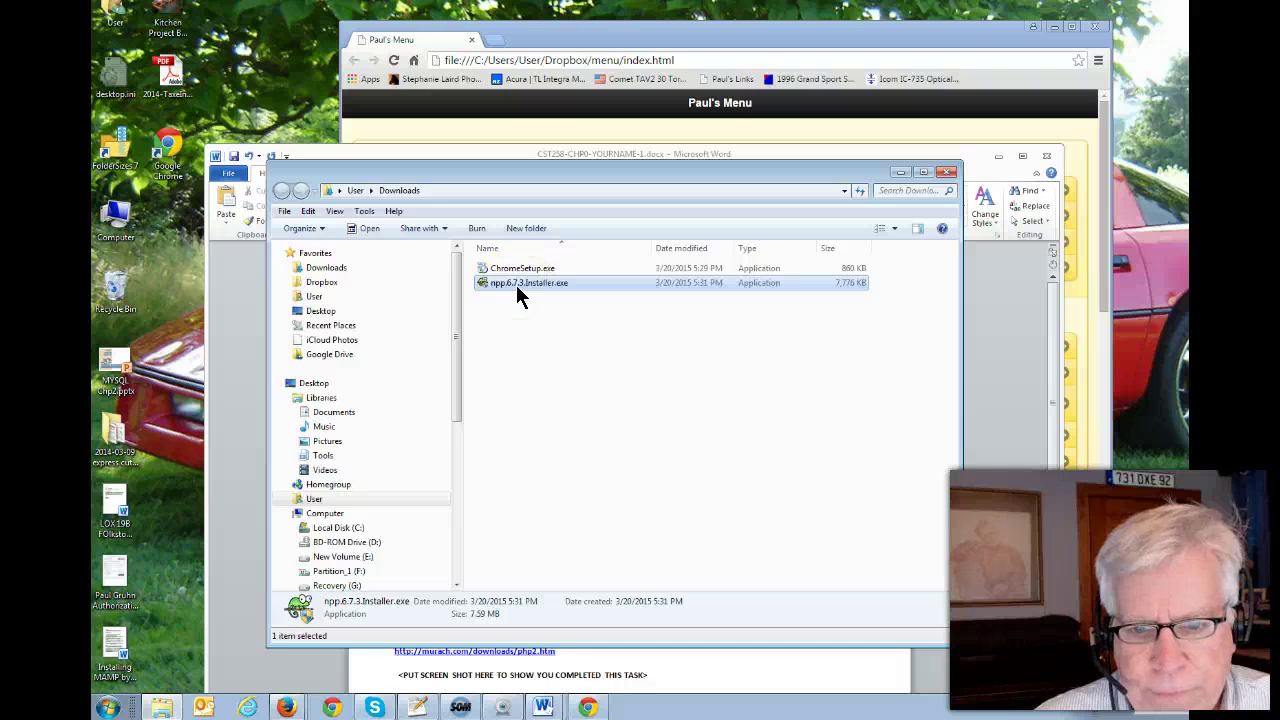
double_click(515, 284)
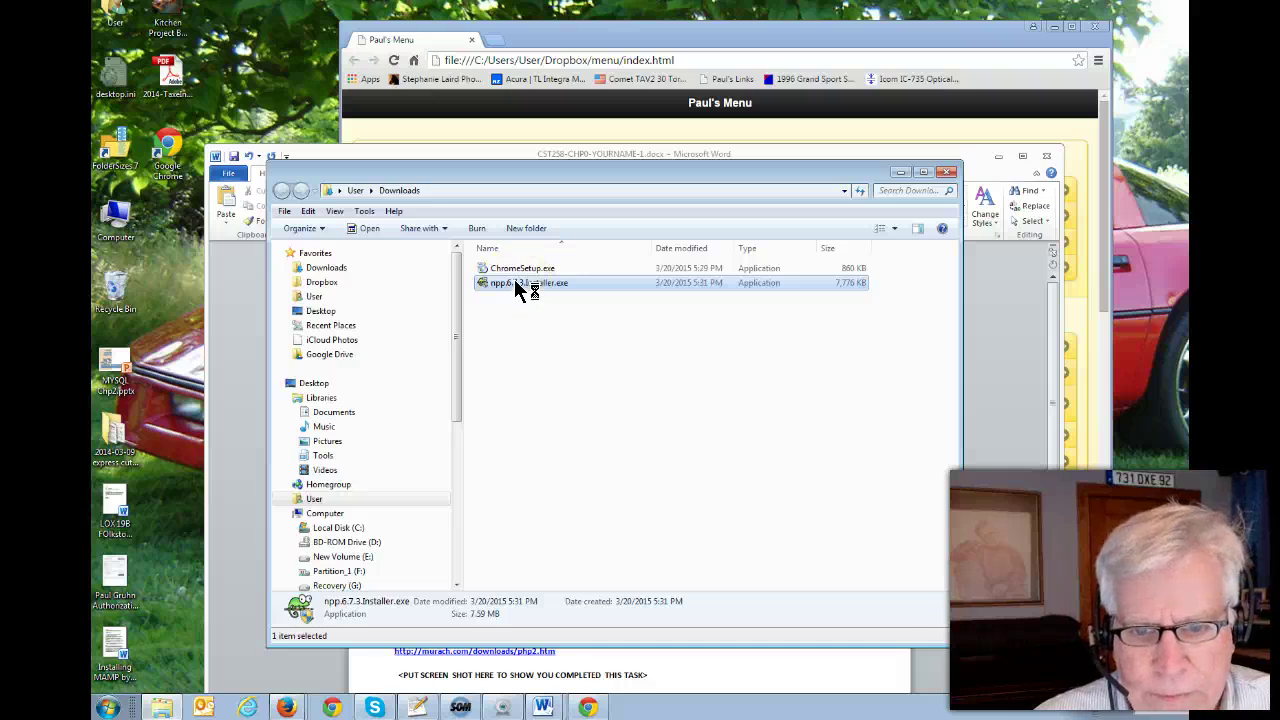
left_click(675, 444)
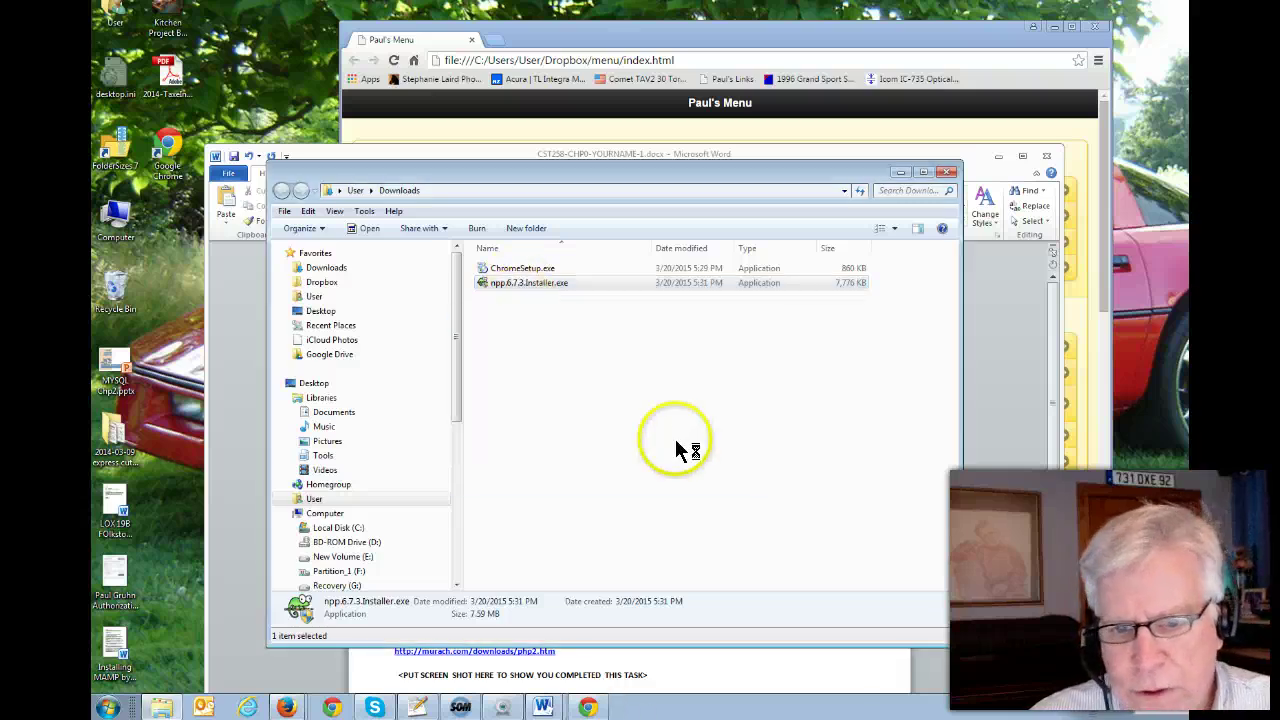
left_click(751, 372)
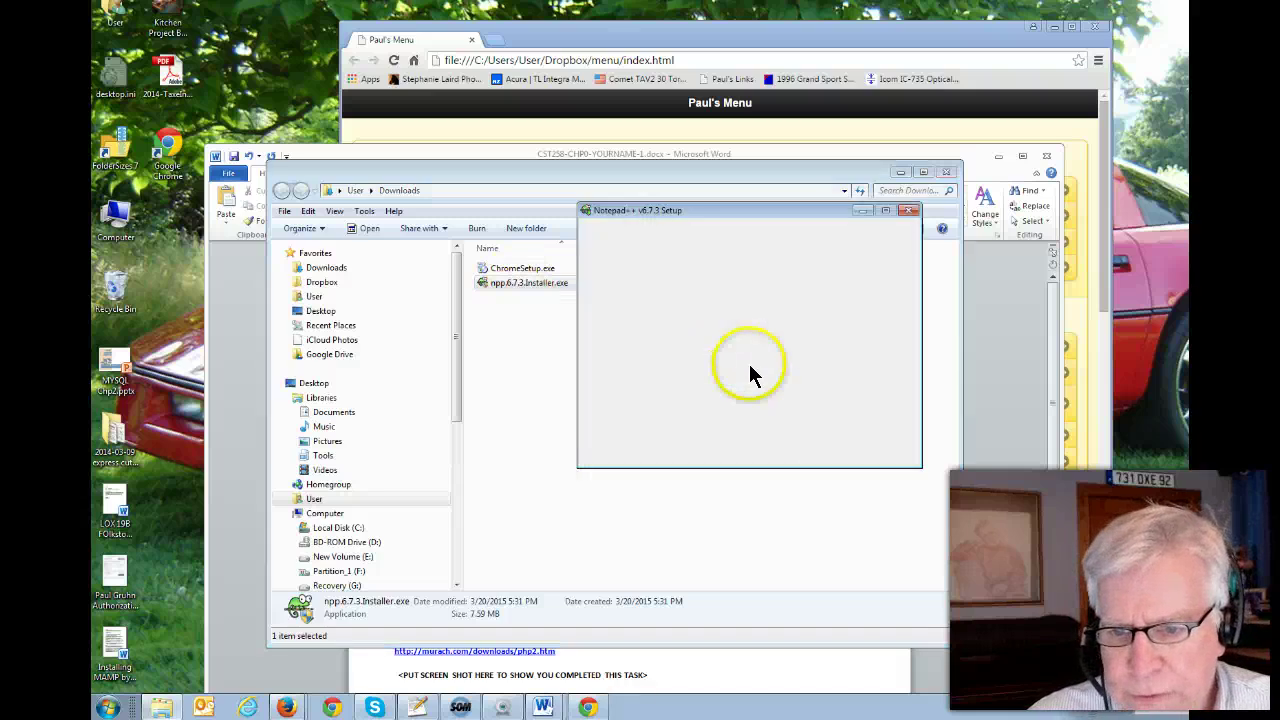
- Accept the Notepad++ license agreement and keep C:\Program Files (x86)\Notepad++\ as the destination folder
left_click(826, 451)
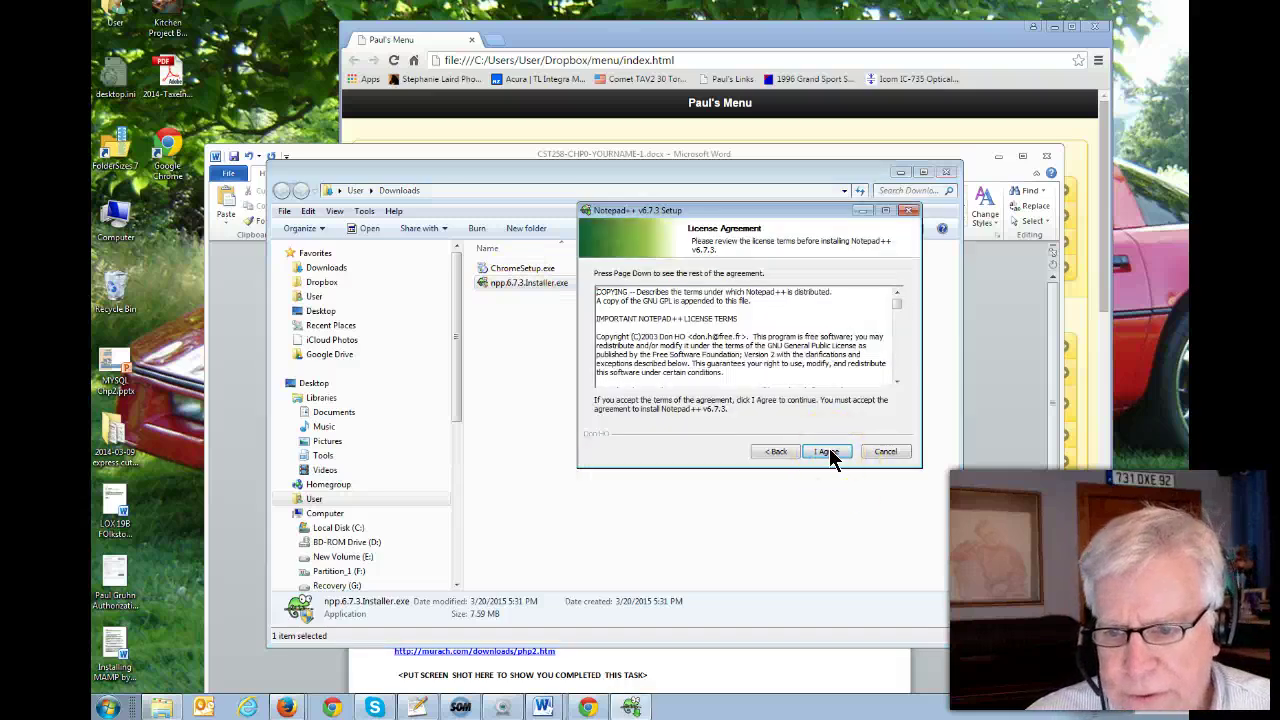
left_click(826, 451)
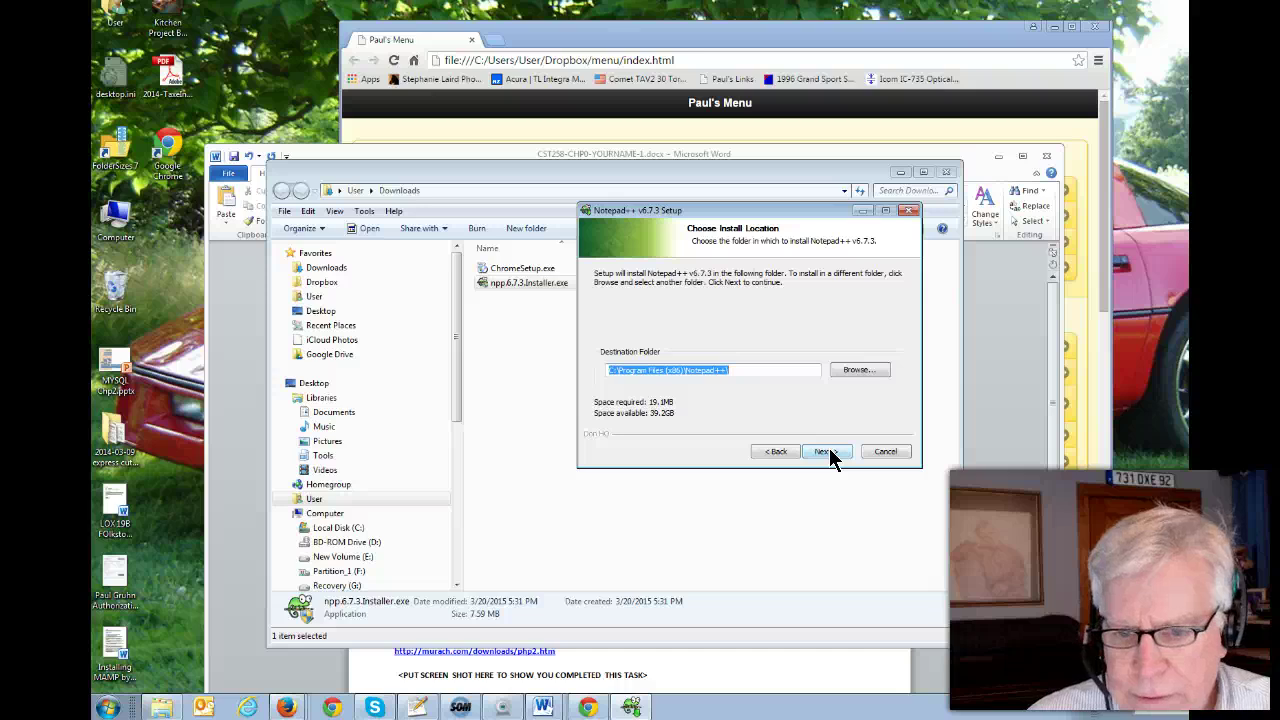
left_click(612, 370)
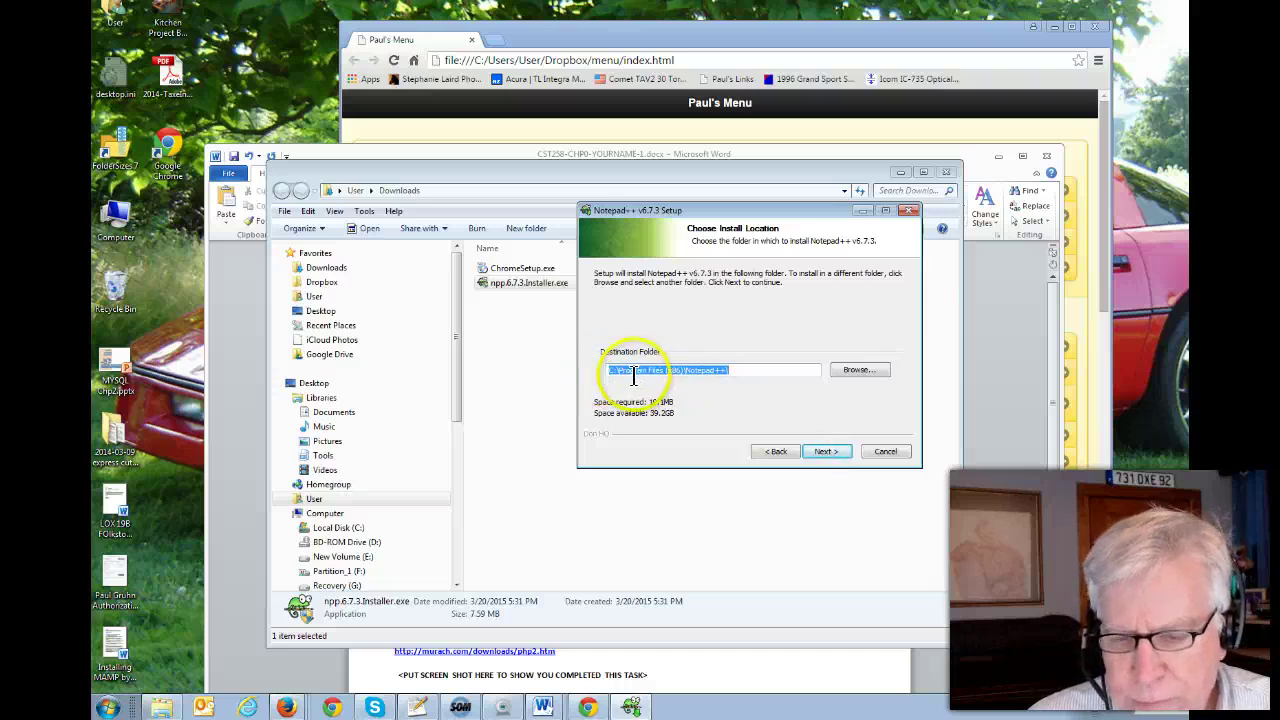
left_click(817, 451)
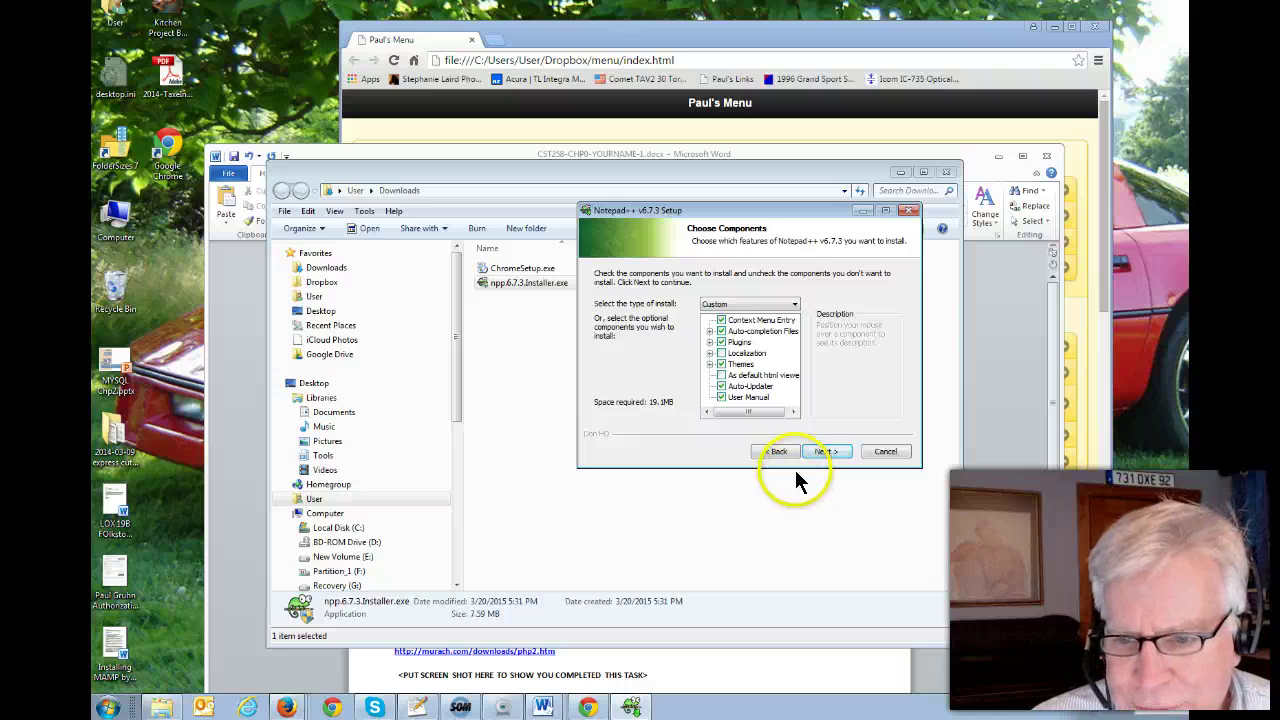
- Keep the default Custom components, enable the old, obsolete and monstrous icon option, and start the installation
key("Return")
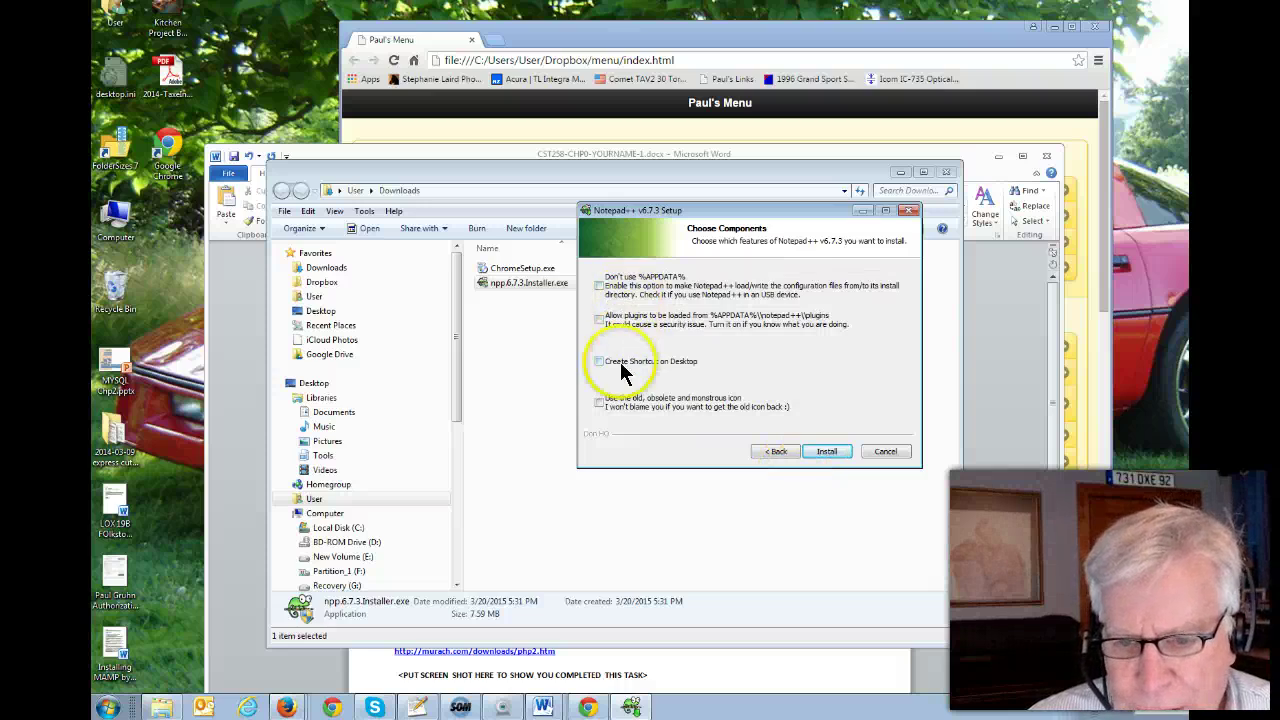
left_click(598, 401)
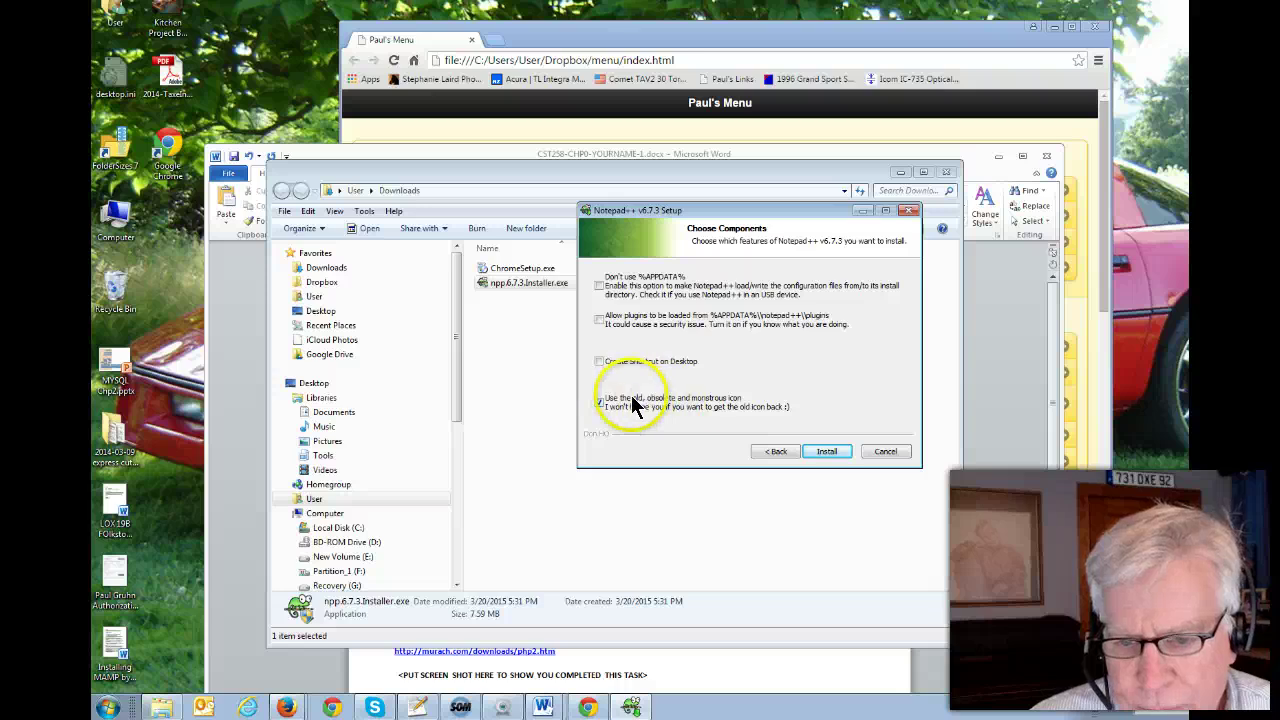
left_click(823, 449)
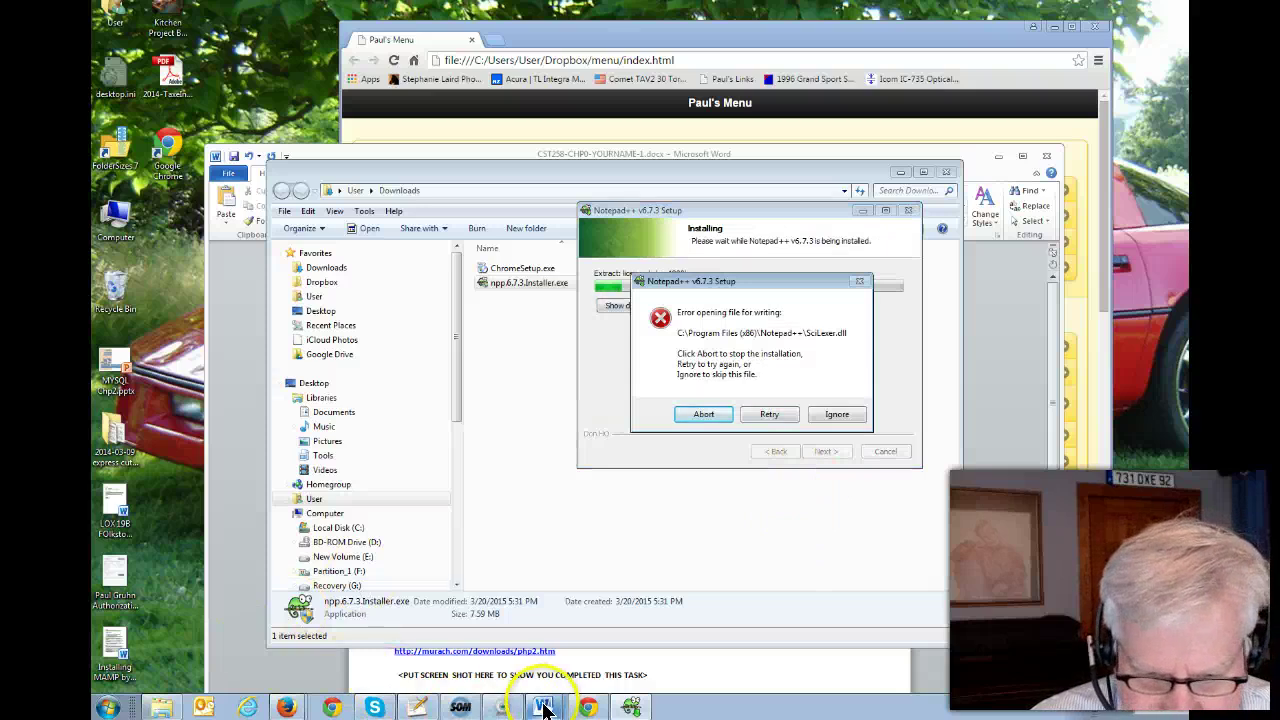
- Close the running Notepad++ window, retry writing the blocked file and finish the setup with Run Notepad++ v6.7.3 enabled
right_click(418, 708)
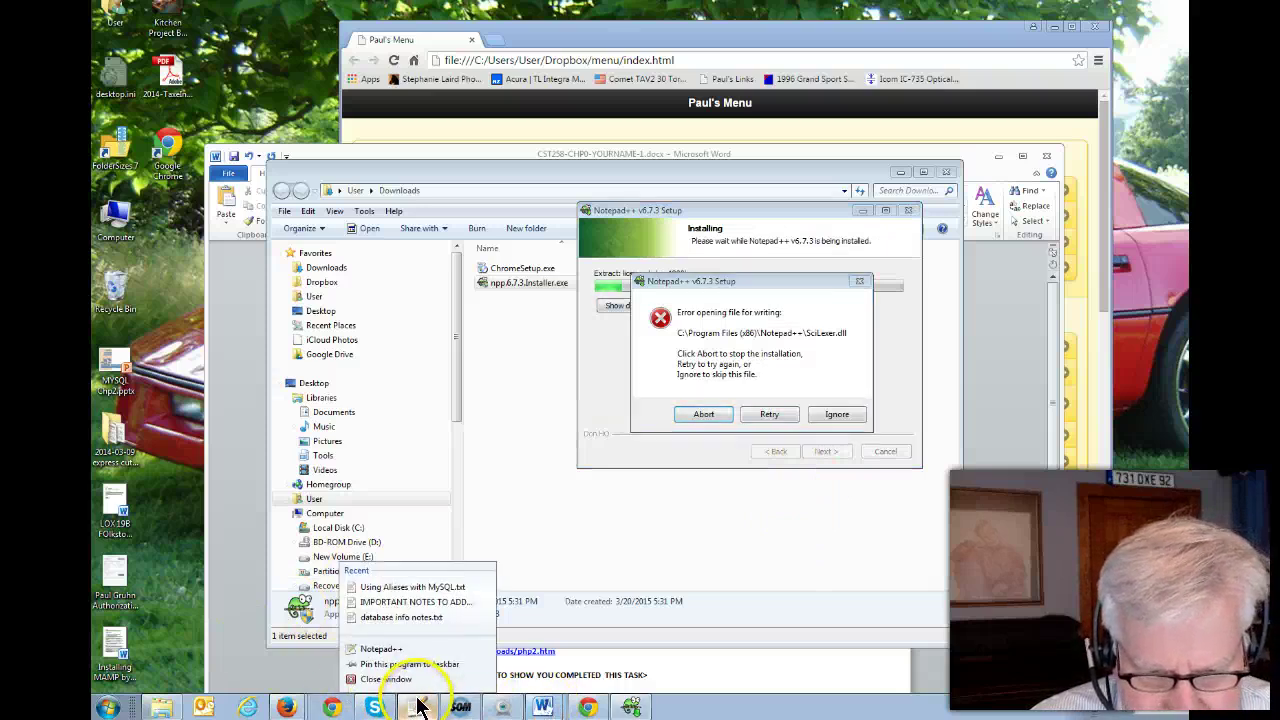
left_click(395, 680)
key("Tab")
key("Return")
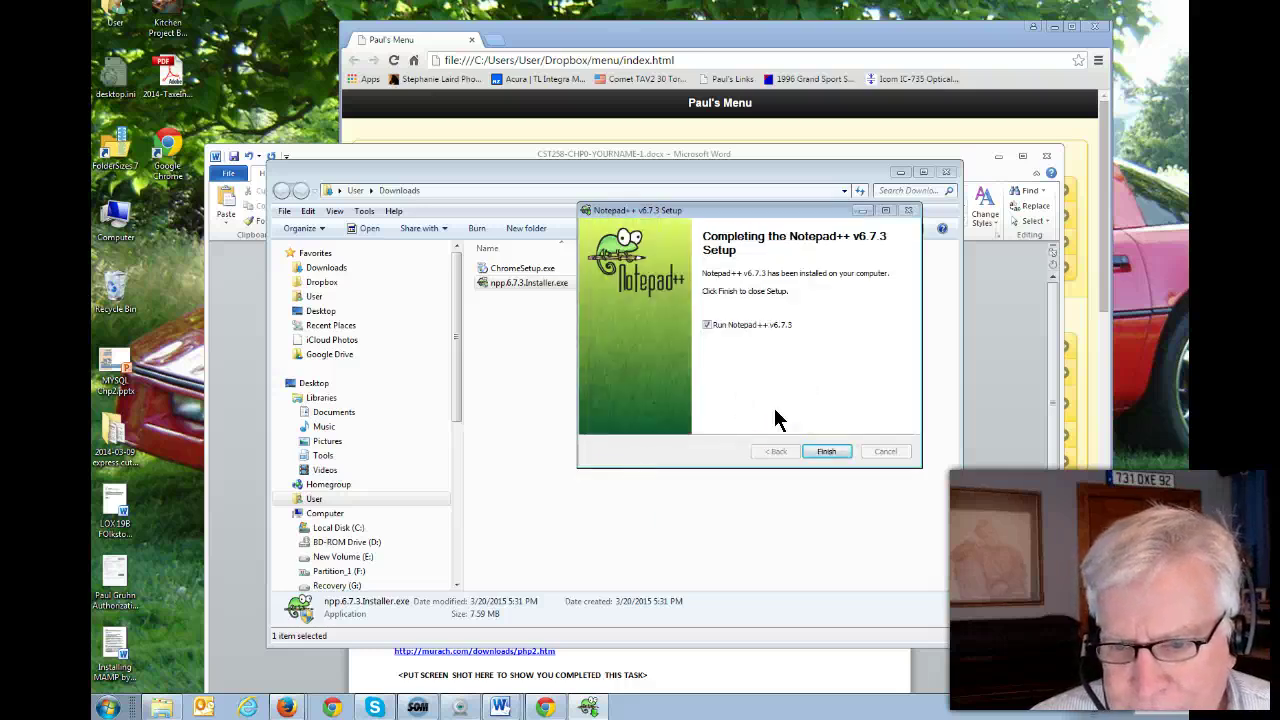
left_click(820, 451)
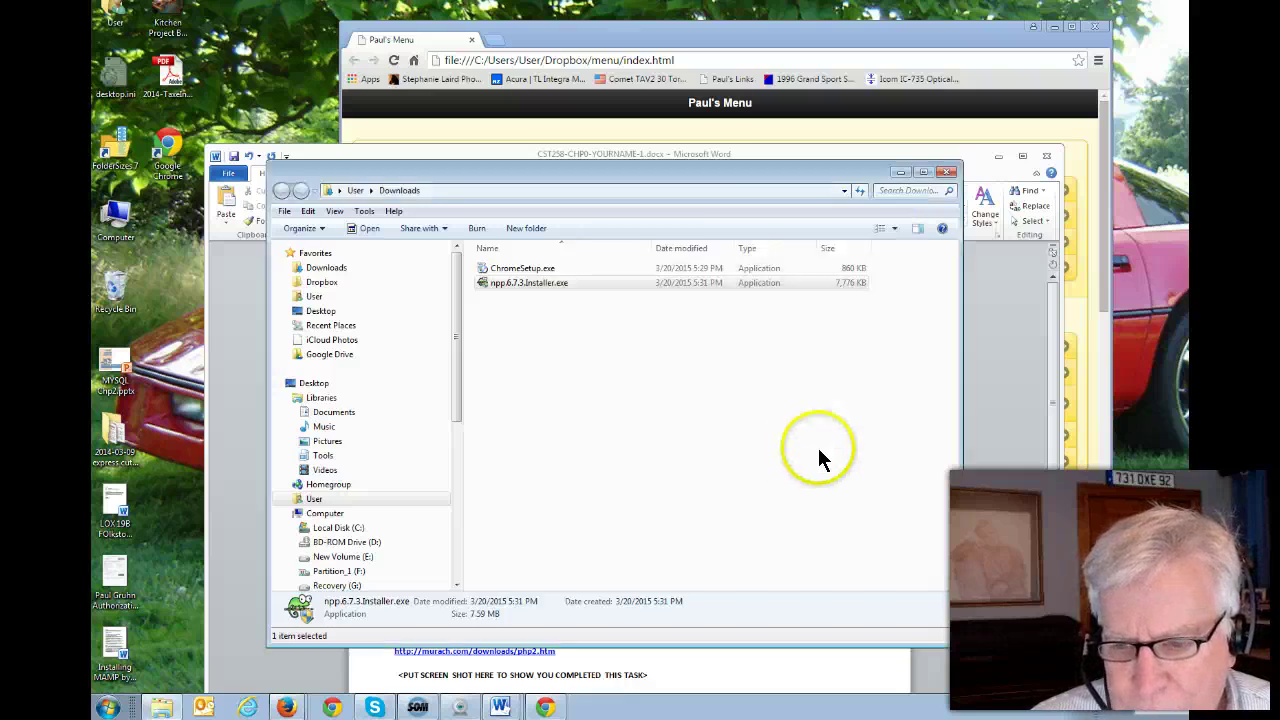
- Launch Notepad++ from its folder among all installed programs and move its window over the Downloads folder
left_click(107, 707)
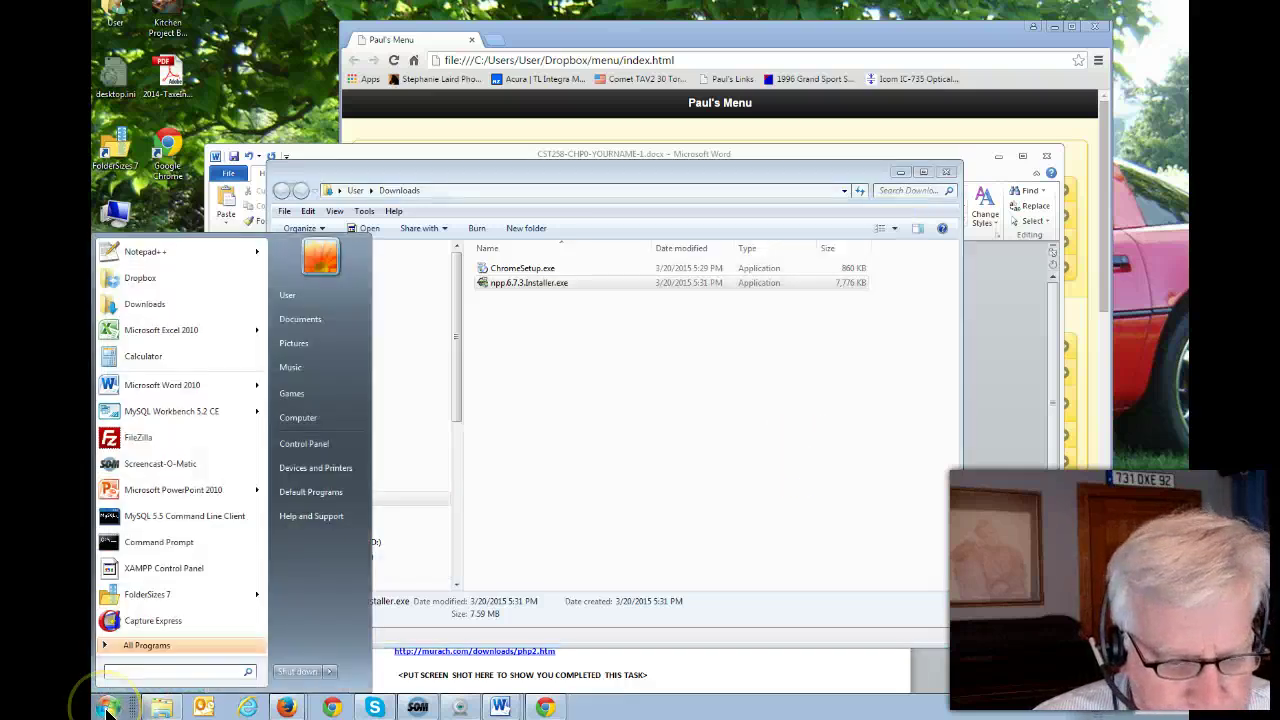
left_click(134, 646)
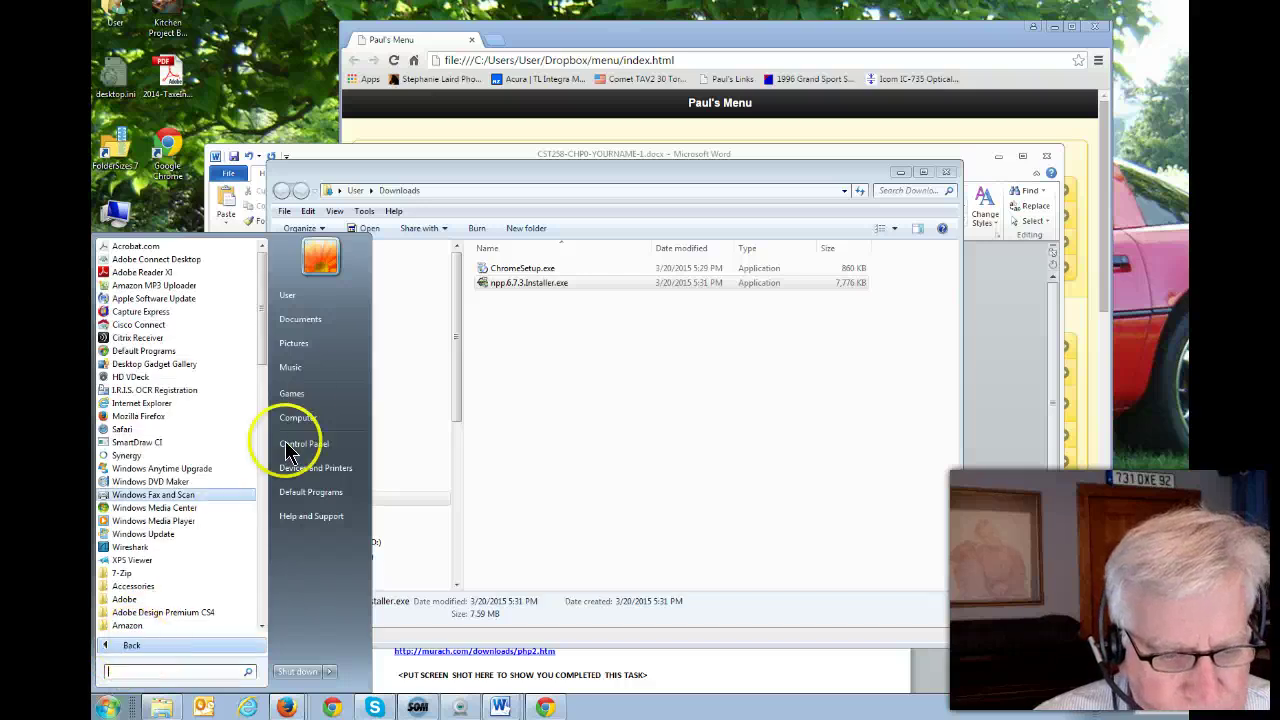
left_click_drag(260, 341, 264, 556)
left_click(143, 549)
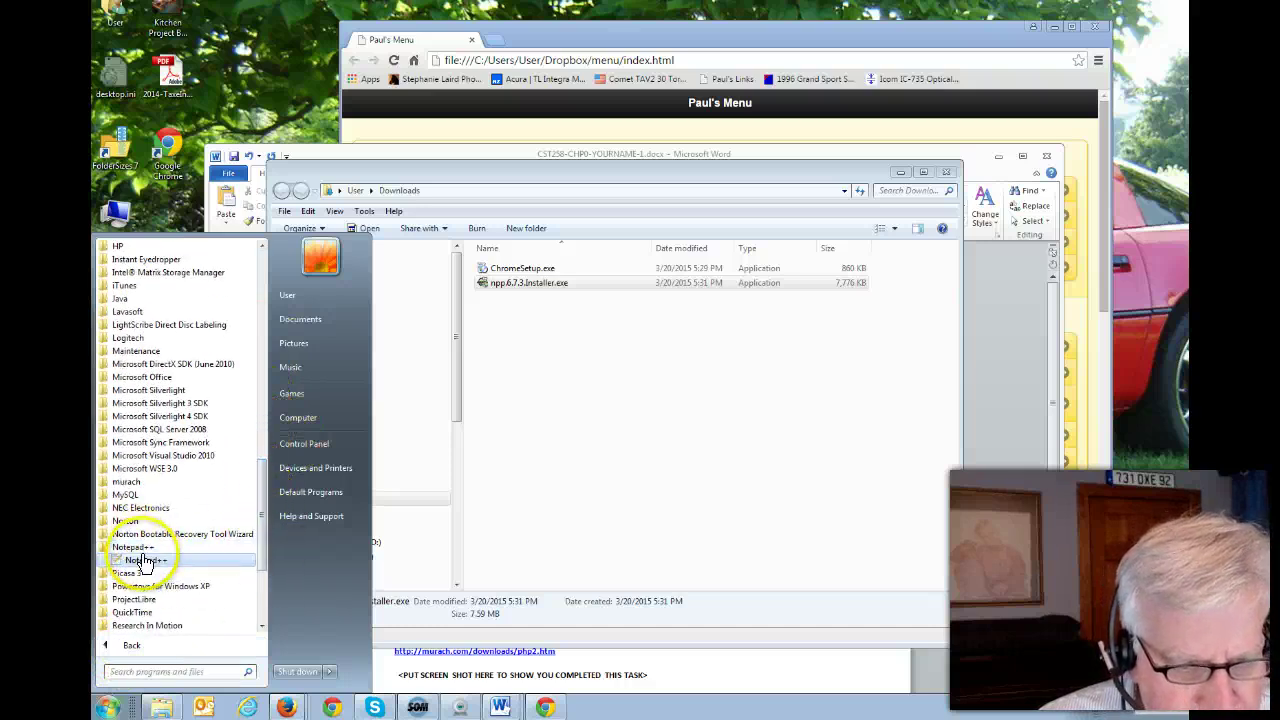
left_click(145, 562)
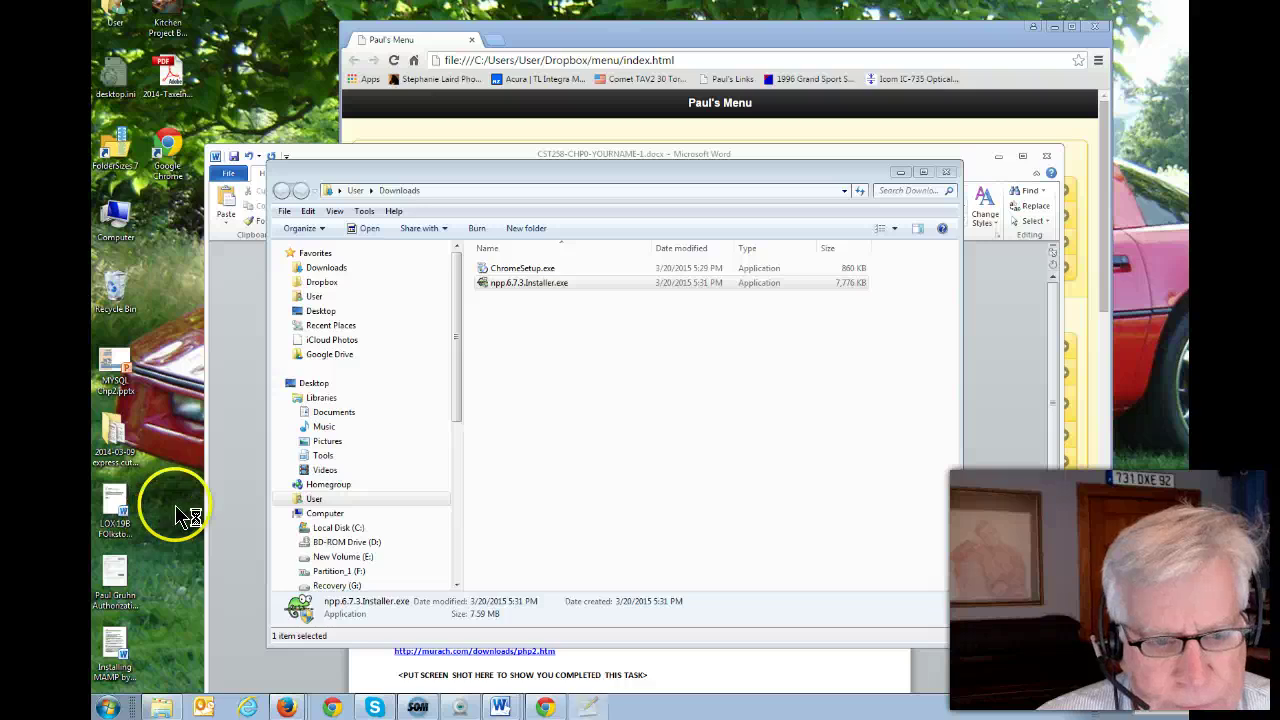
left_click_drag(92, 250, 490, 129)
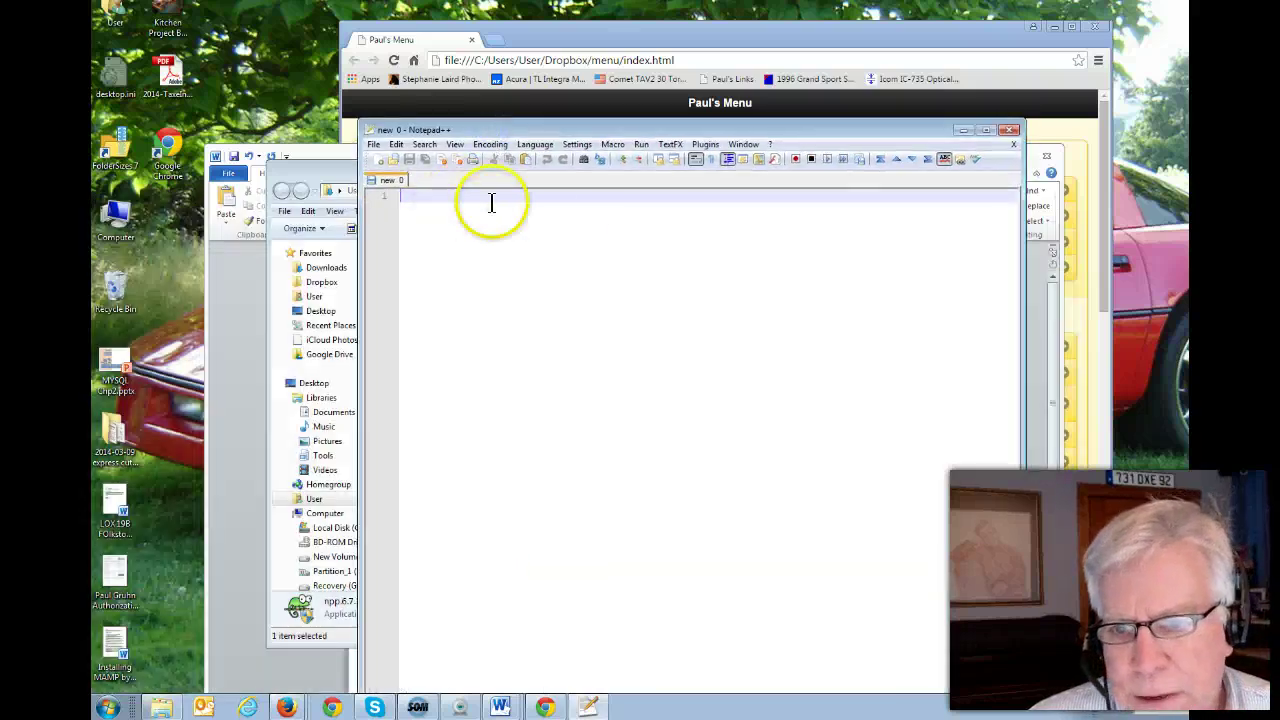
- Show the Plugin Manager with the available Notepad++ plugins
left_click(700, 146)
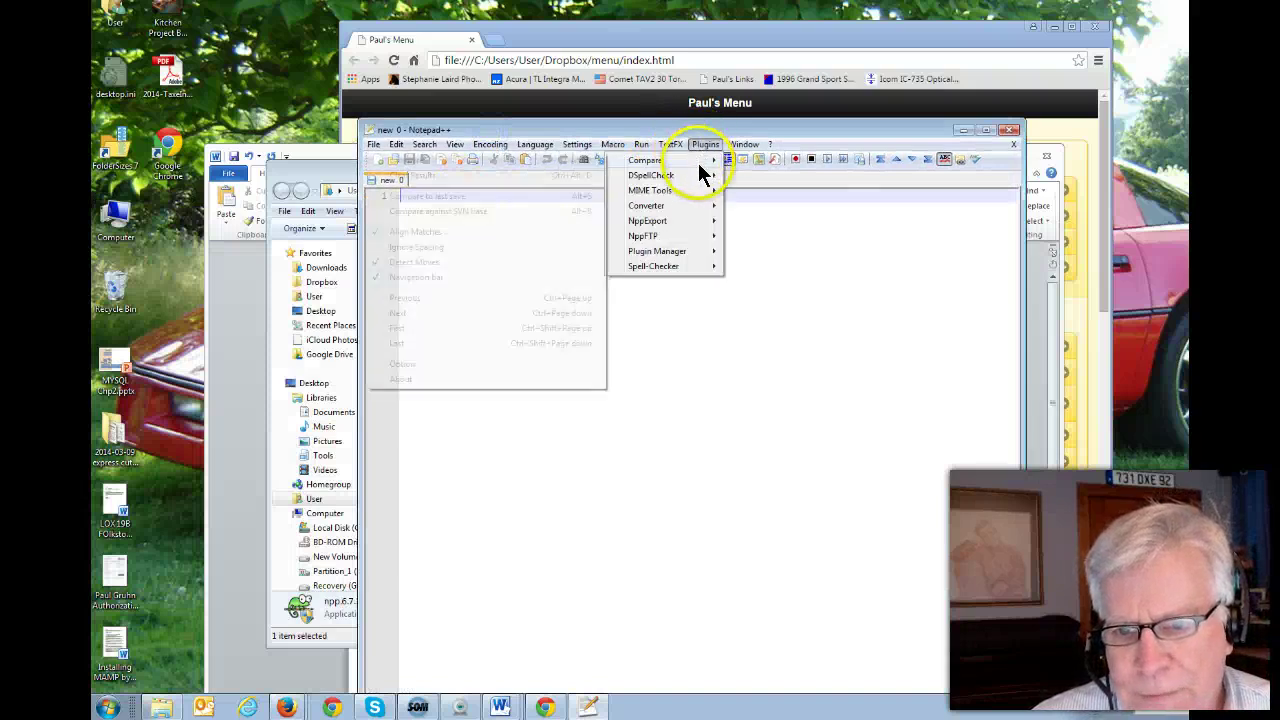
mouse_move(699, 161)
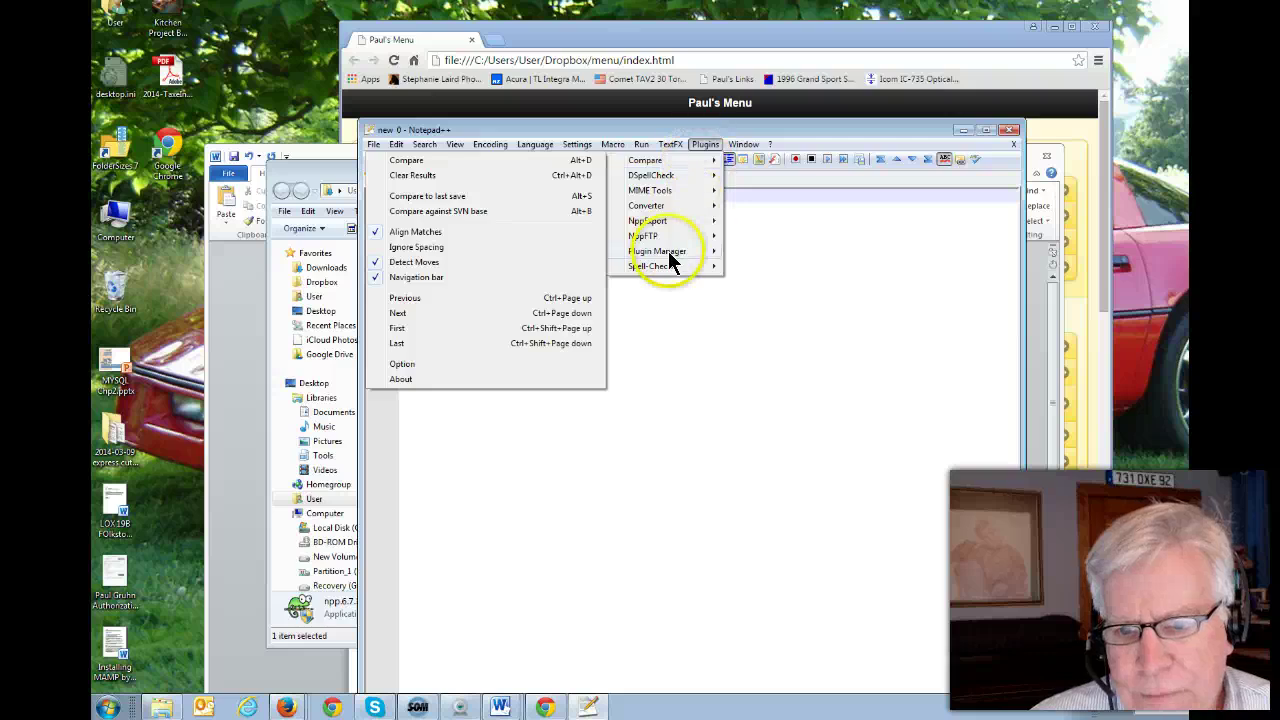
mouse_move(672, 251)
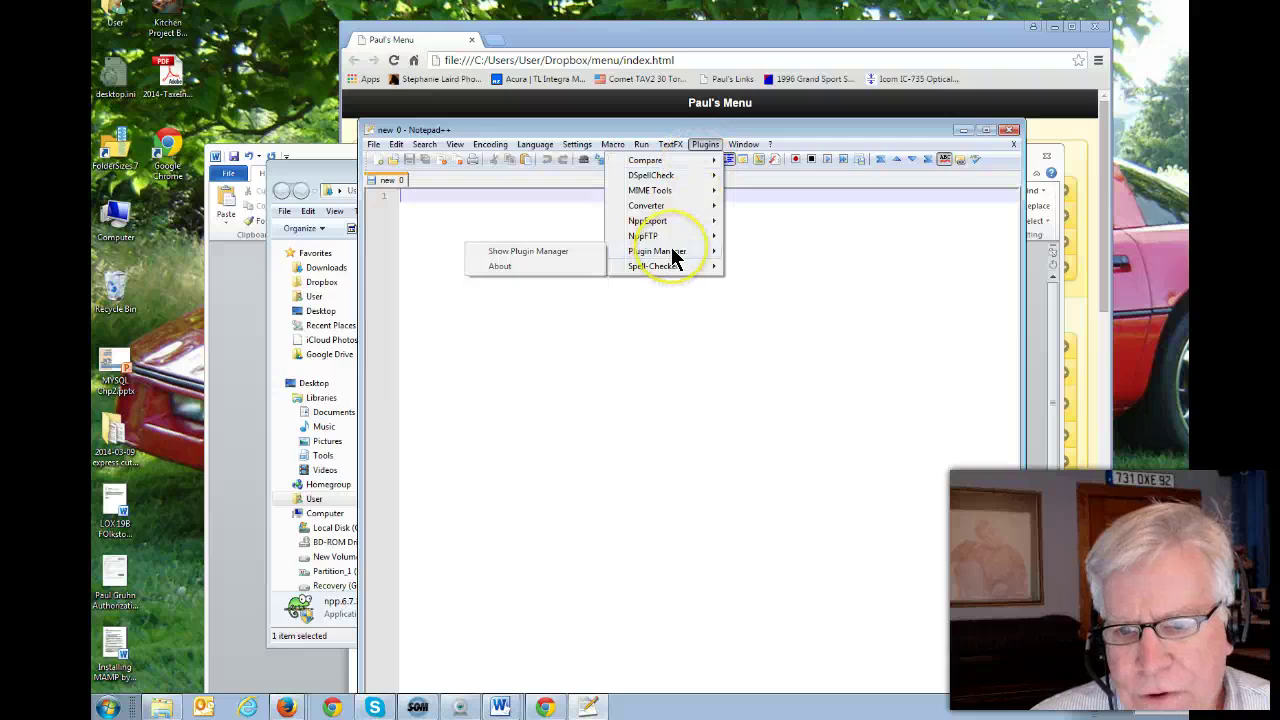
left_click(551, 256)
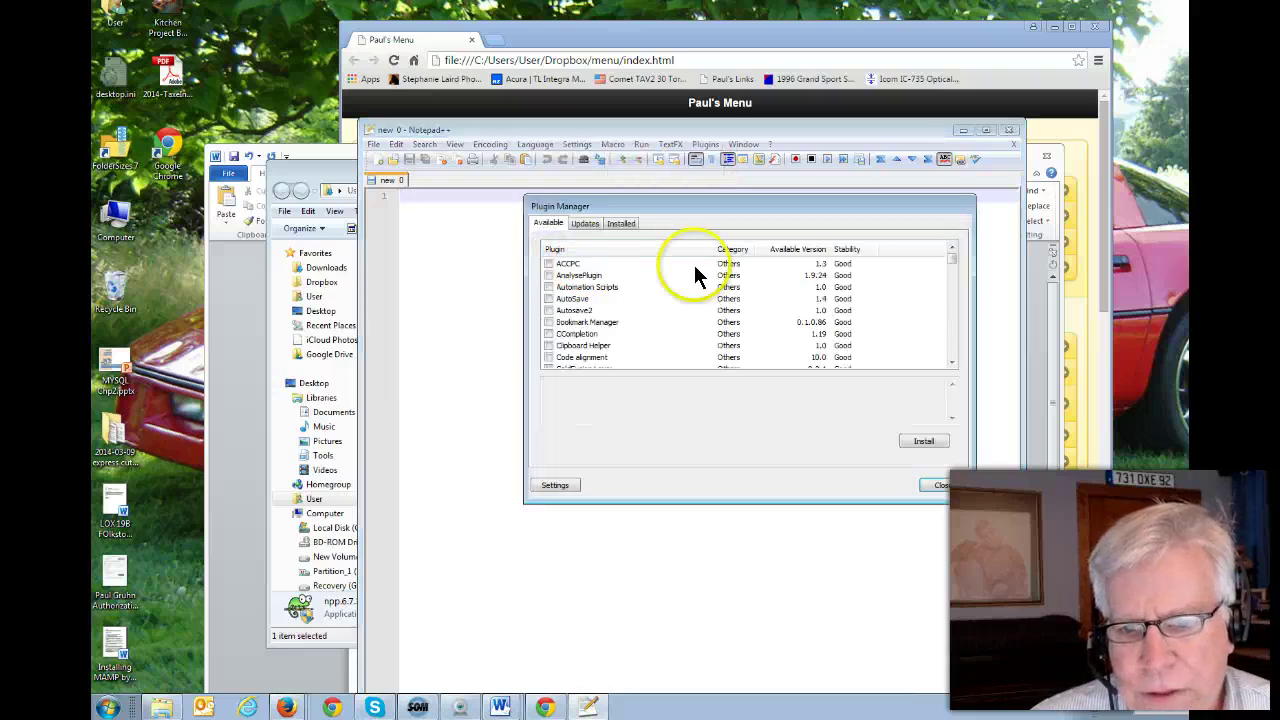
- Look through the list of available plugins to its end, then close the Plugin Manager and Notepad++
left_click_drag(946, 262, 914, 357)
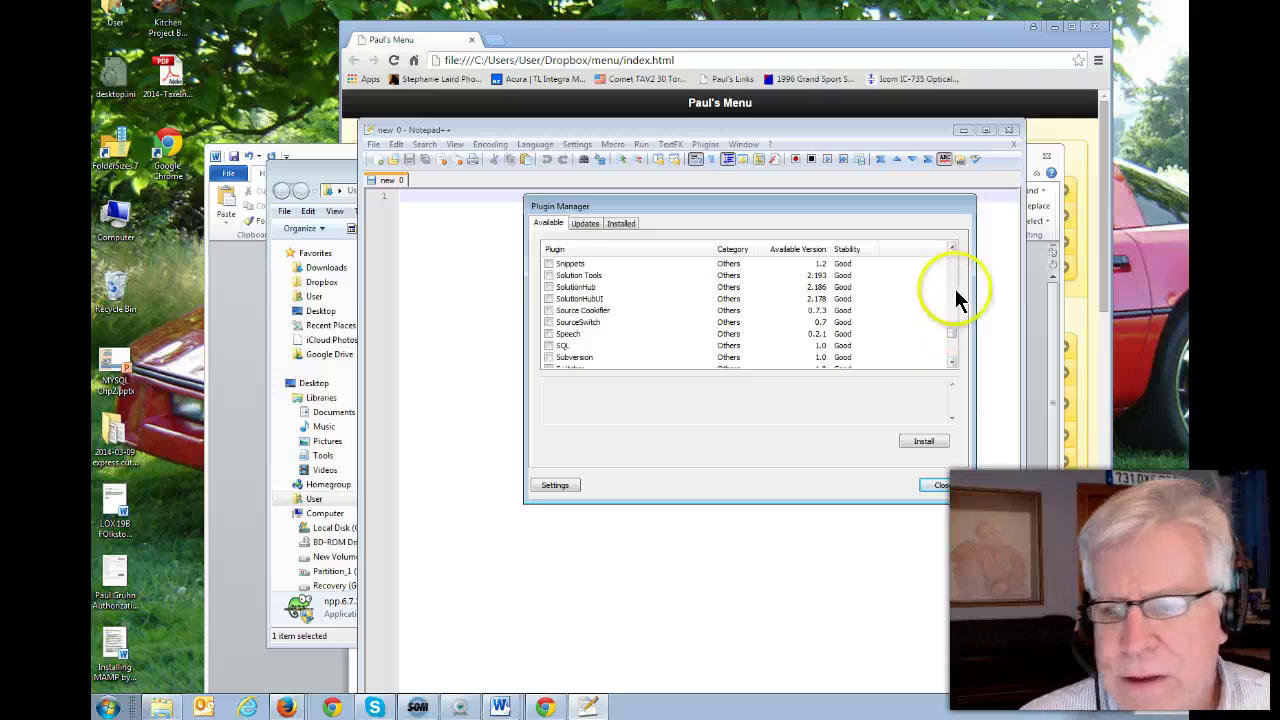
mouse_move(953, 331)
left_mouse_down()
mouse_move(951, 264)
mouse_move(955, 347)
left_mouse_up()
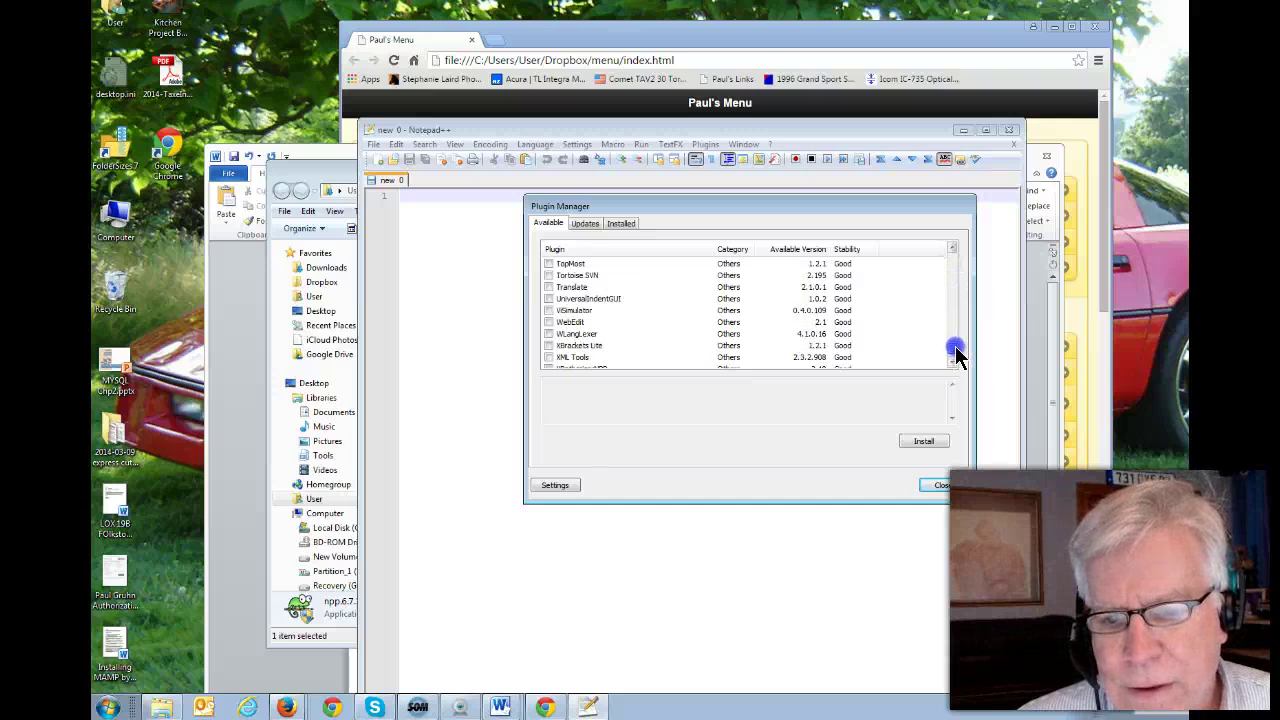
left_click(936, 486)
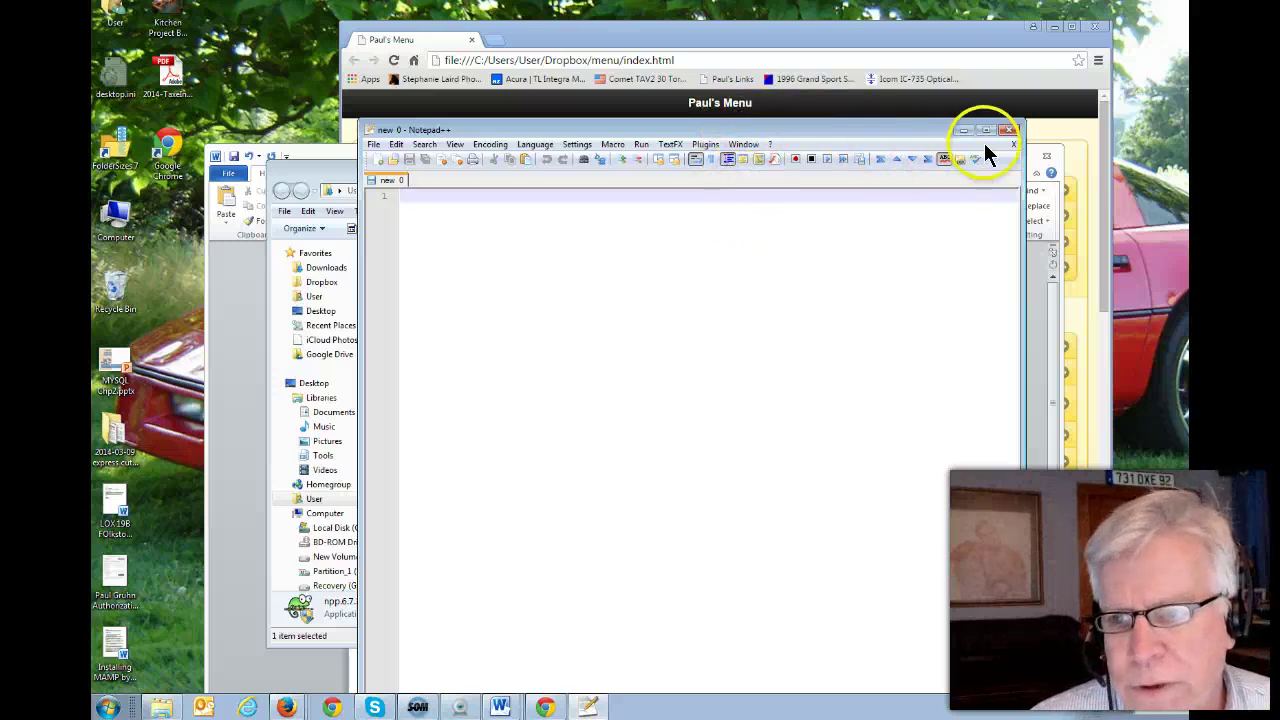
left_click(1011, 130)
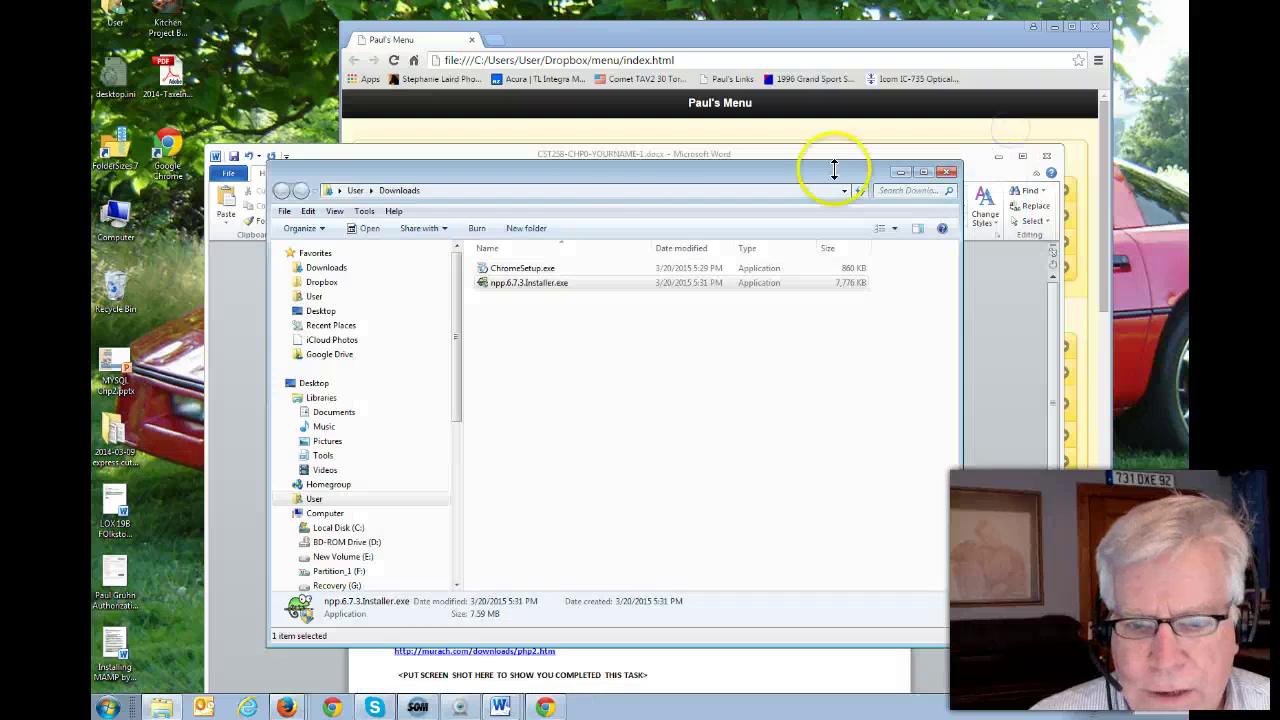
- Bring the Word homework sheet in front of the Downloads folder and highlight XAMPP 1.8.3 in task 3
left_click_drag(765, 162, 650, 214)
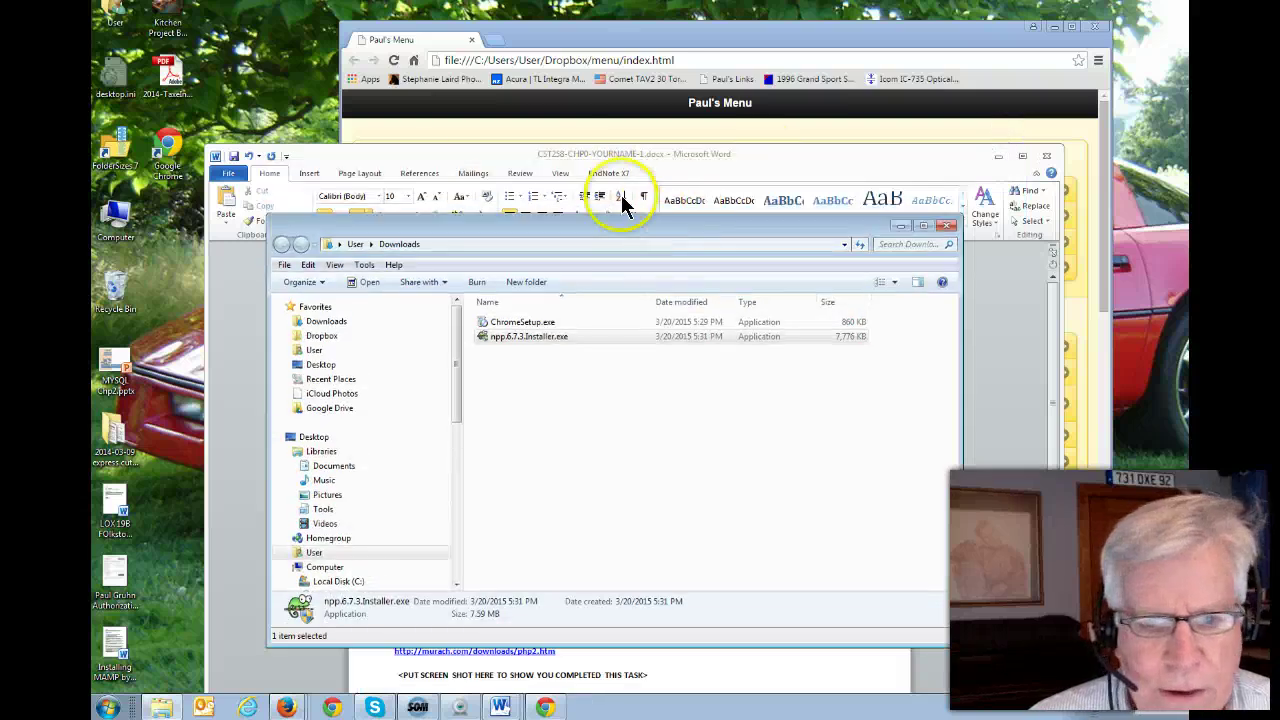
left_click(424, 162)
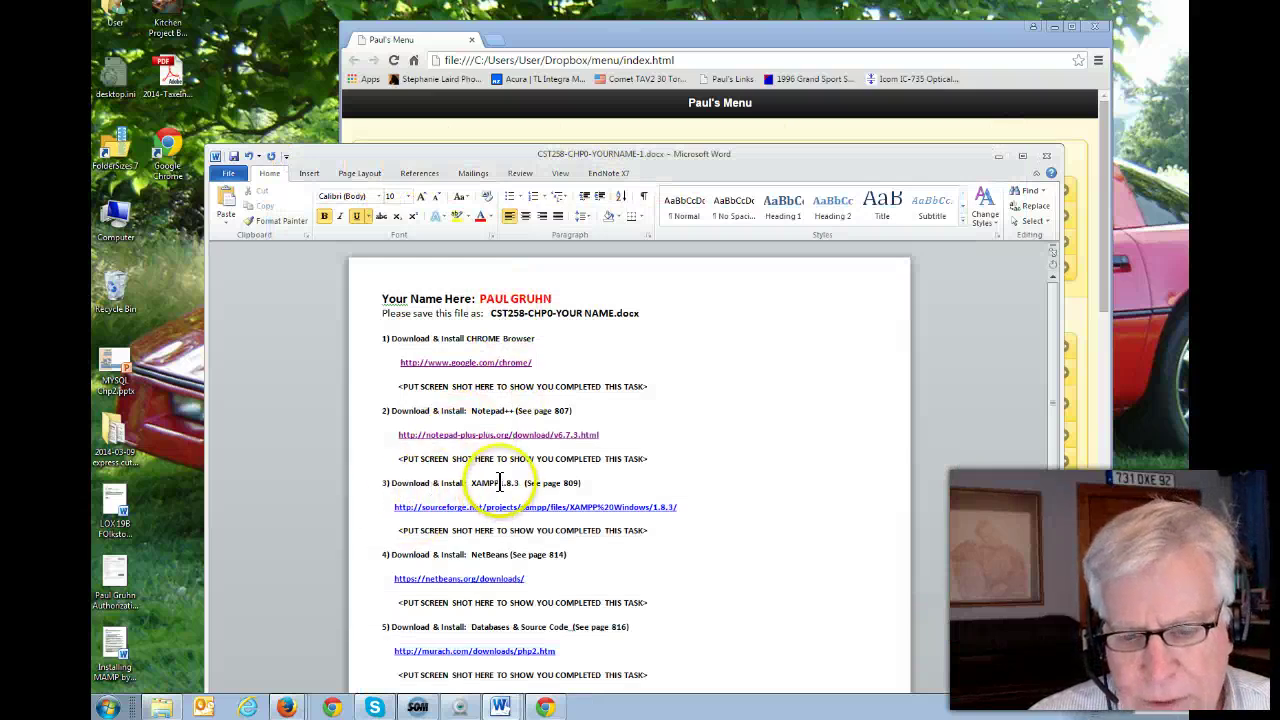
left_click_drag(471, 483, 522, 483)
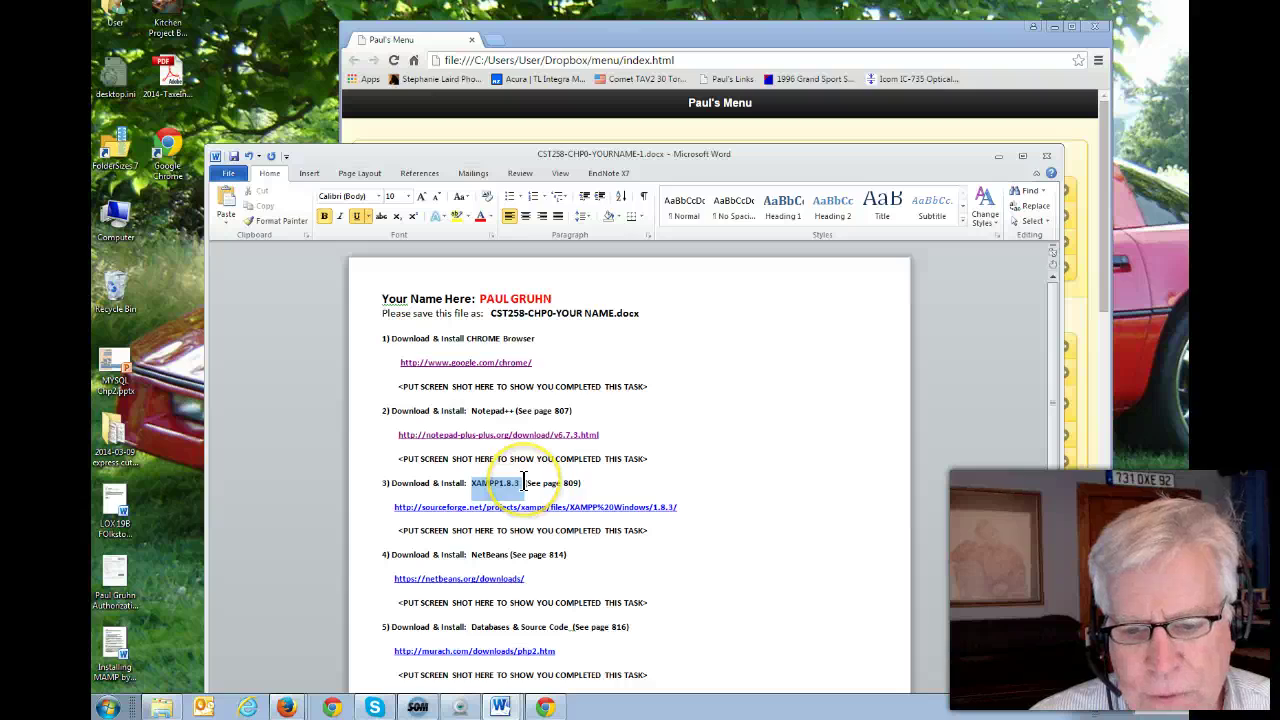
mouse_move(524, 483)
left_mouse_down()
mouse_move(560, 456)
mouse_move(532, 459)
left_mouse_up()
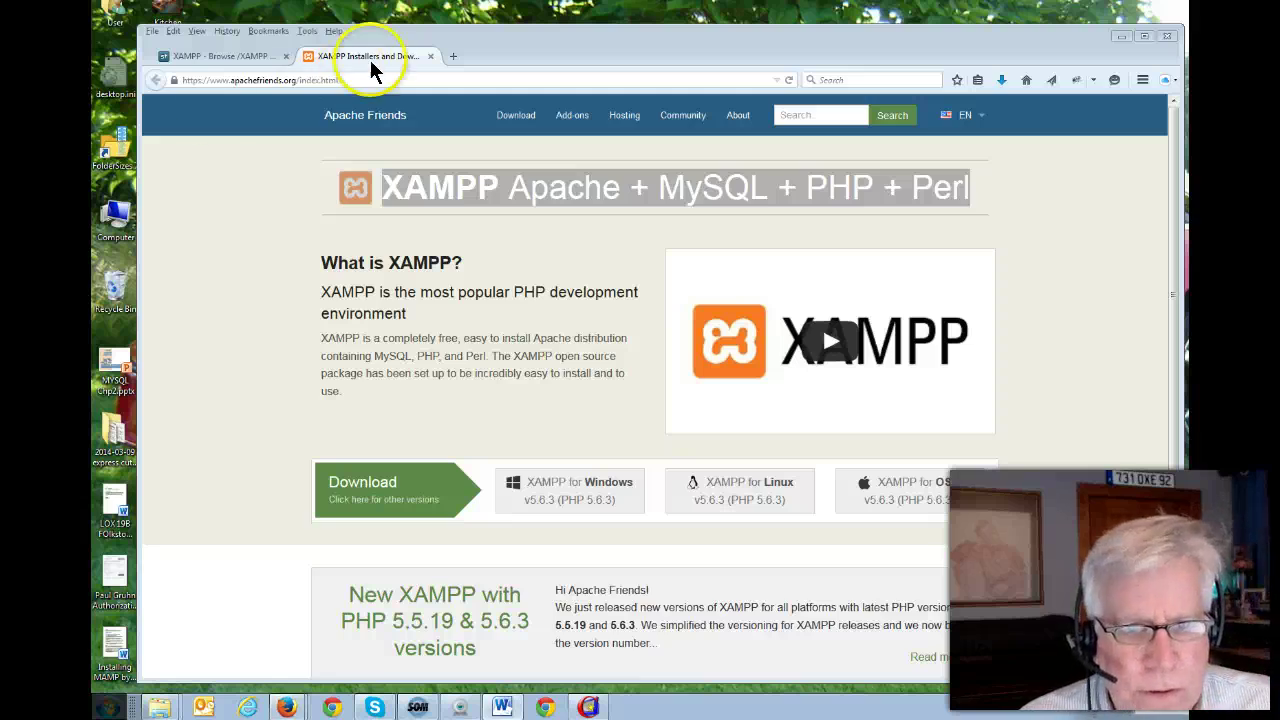
- Highlight the apachefriends.org address of the XAMPP home page in the browser and clear the selection
left_click(232, 80)
left_click(328, 81)
left_click_drag(338, 81, 172, 82)
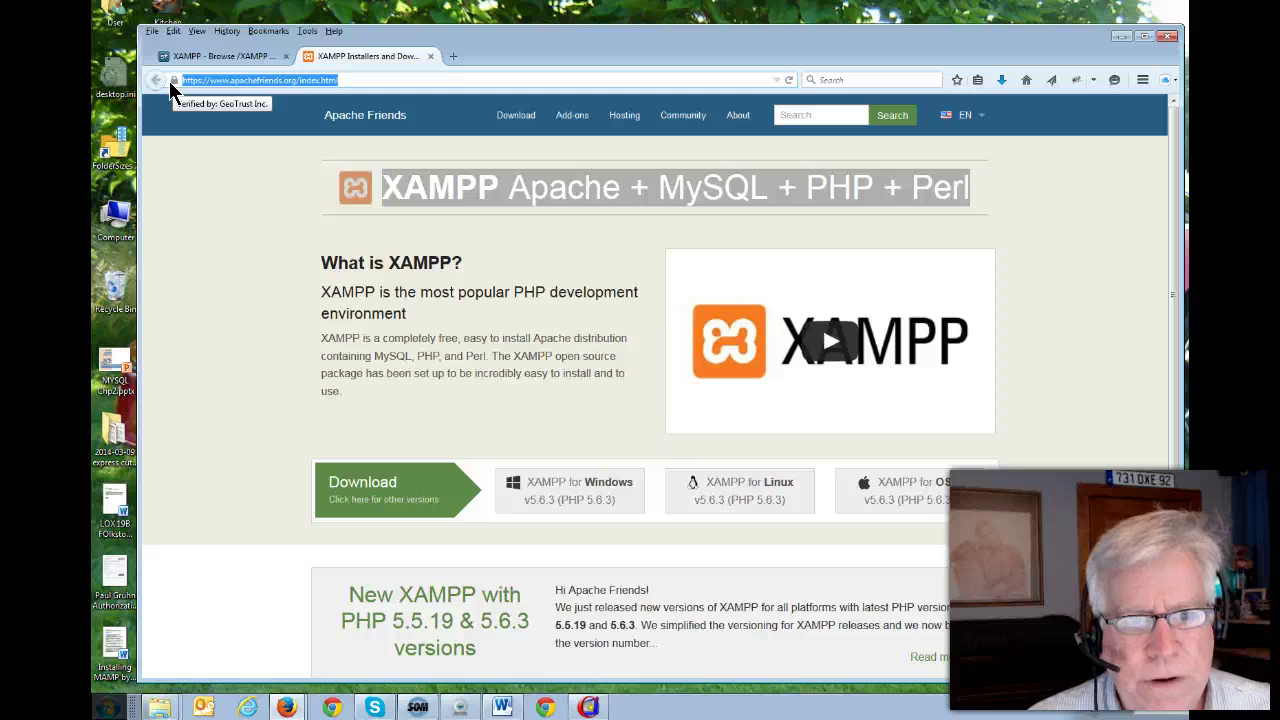
left_click(268, 241)
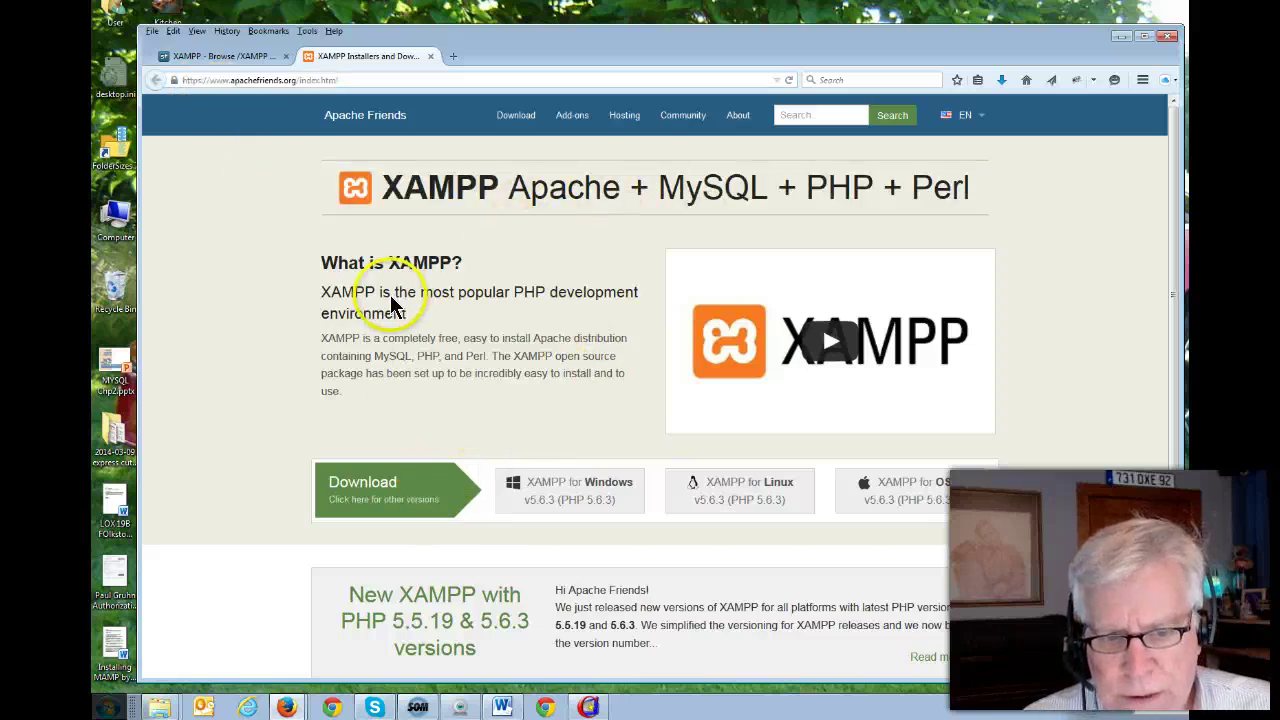
- Download XAMPP for Windows v5.6.3 and save the file xampp-win32-5.6.3-0-VC11-installer.exe
left_click(542, 493)
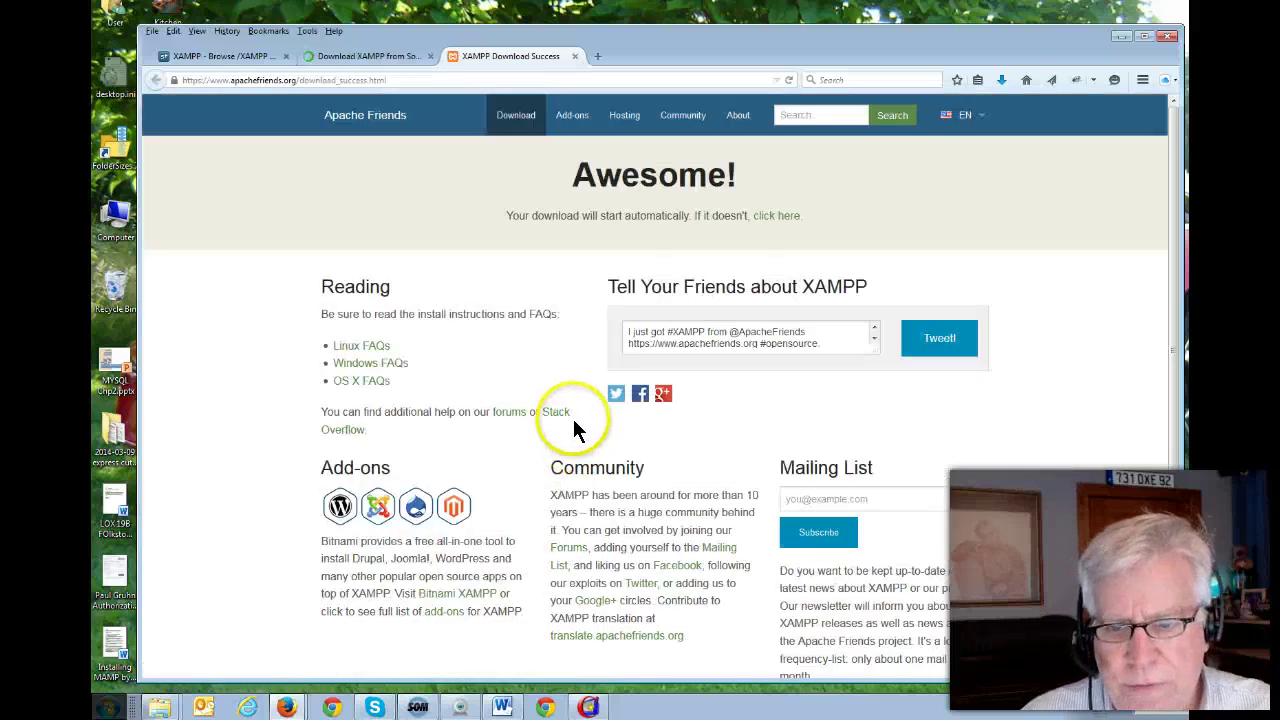
scroll(533, 379, "down", 2)
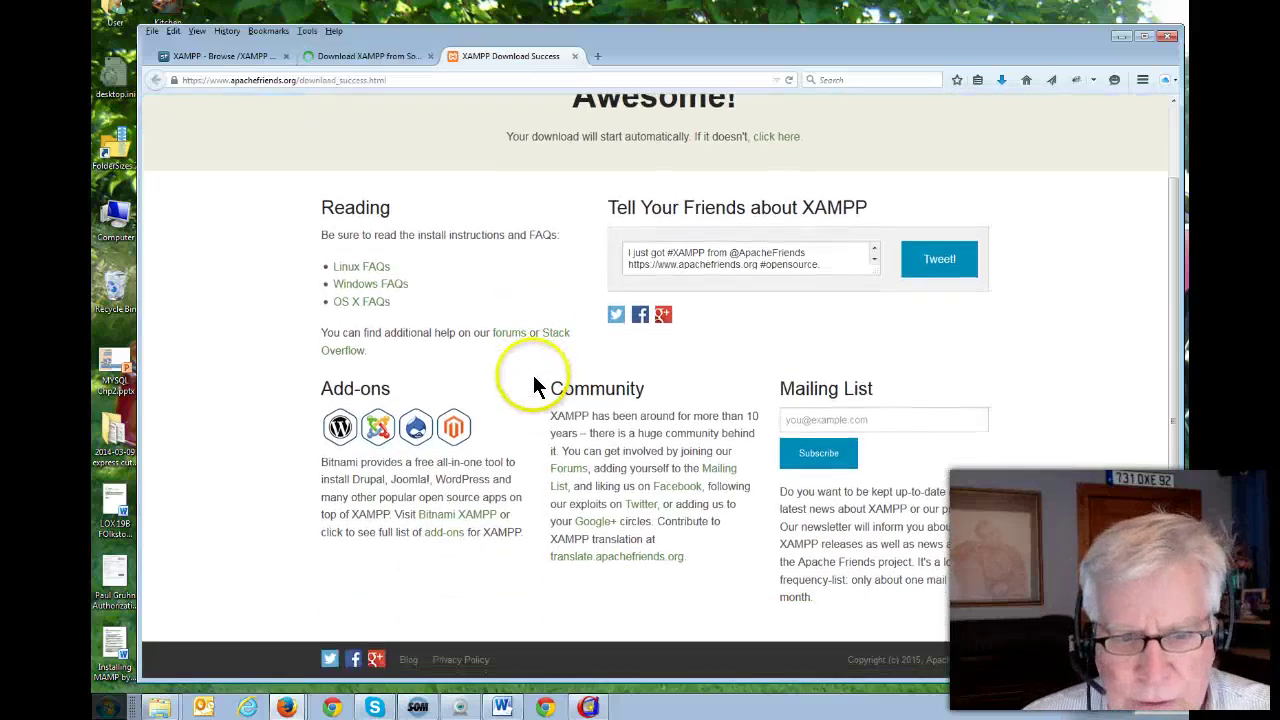
scroll(533, 375, "up", 2)
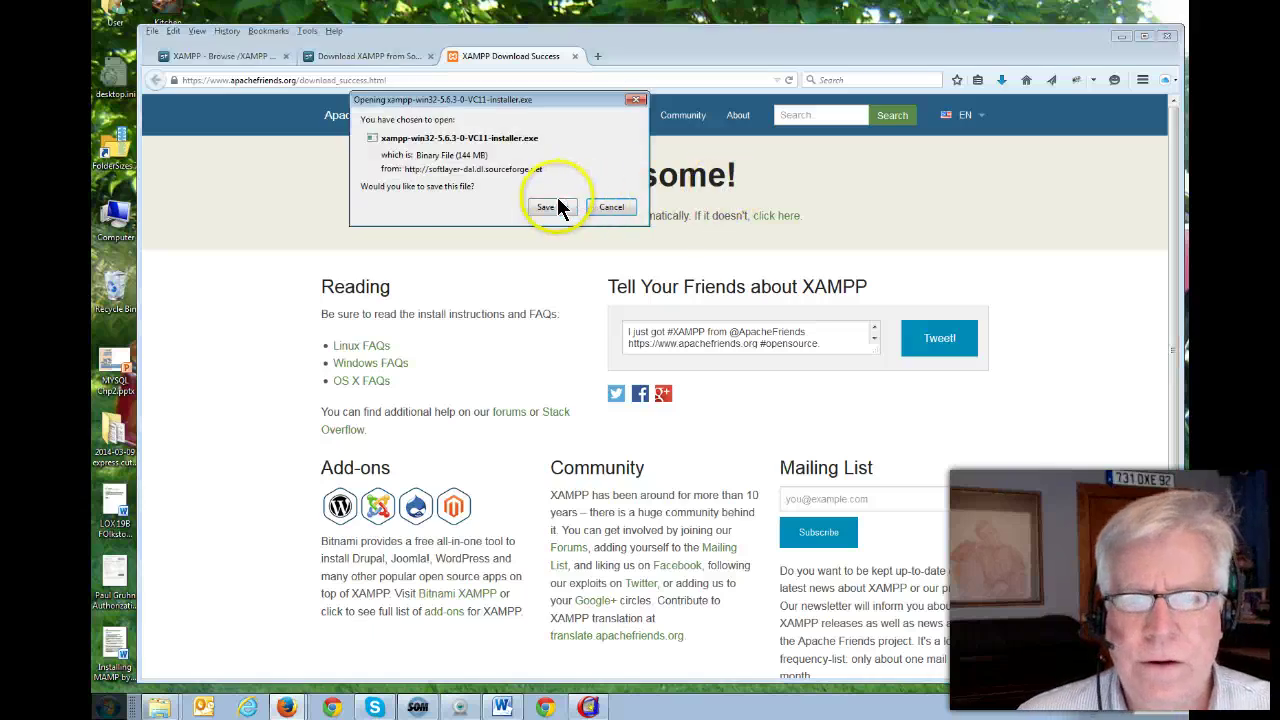
left_click(554, 204)
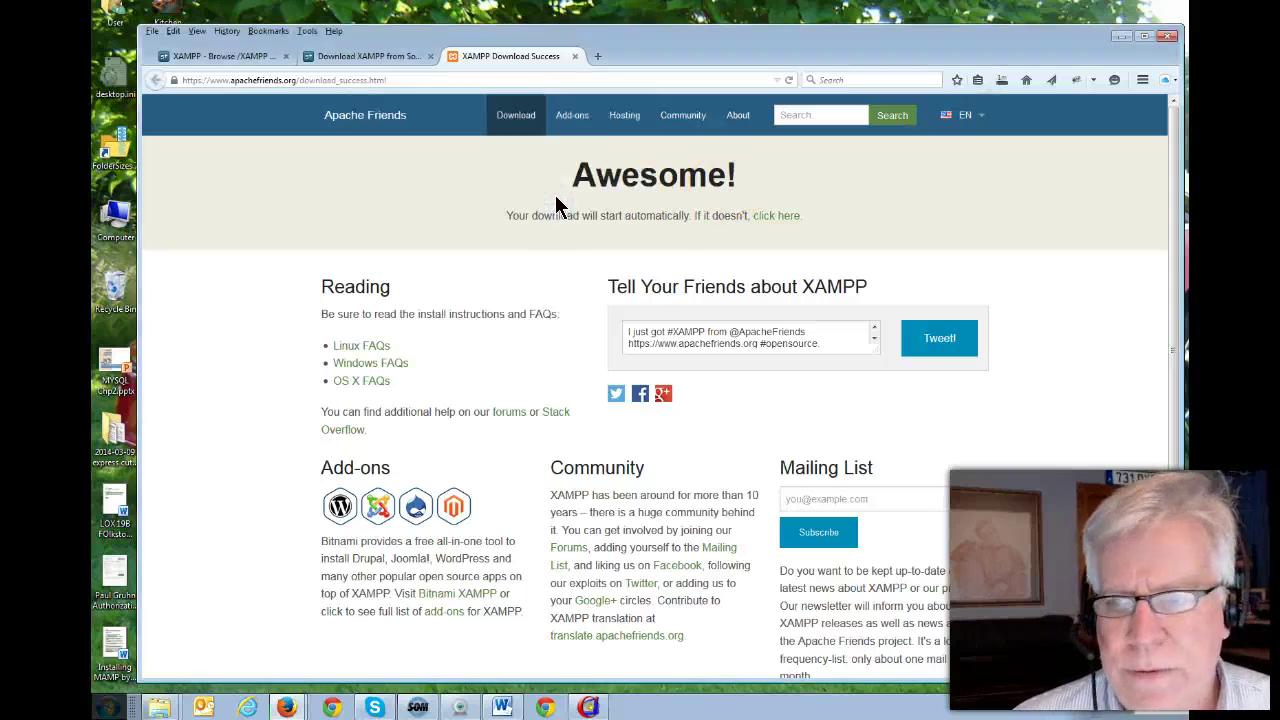
- Run xampp-win32-5.6.3-0-VC11-installer.exe from the Downloads folder and allow it to make changes to the computer
left_click(120, 708)
left_click(155, 304)
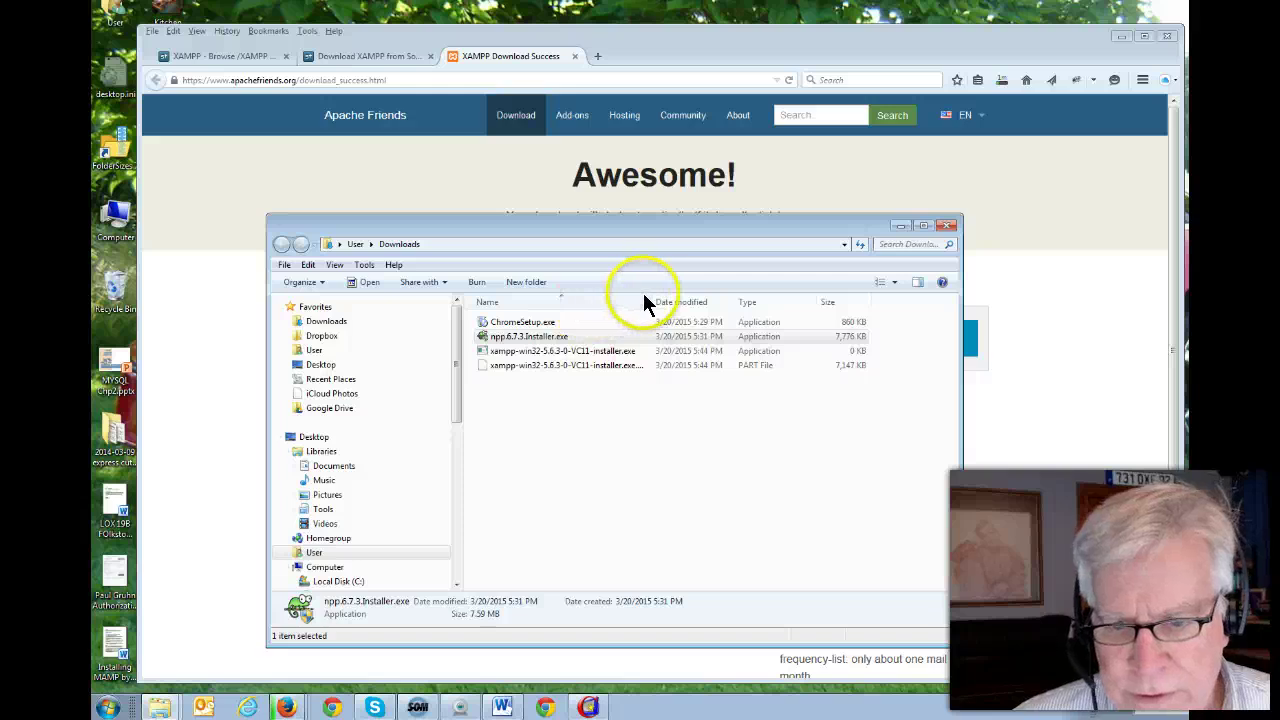
left_click_drag(652, 296, 718, 293)
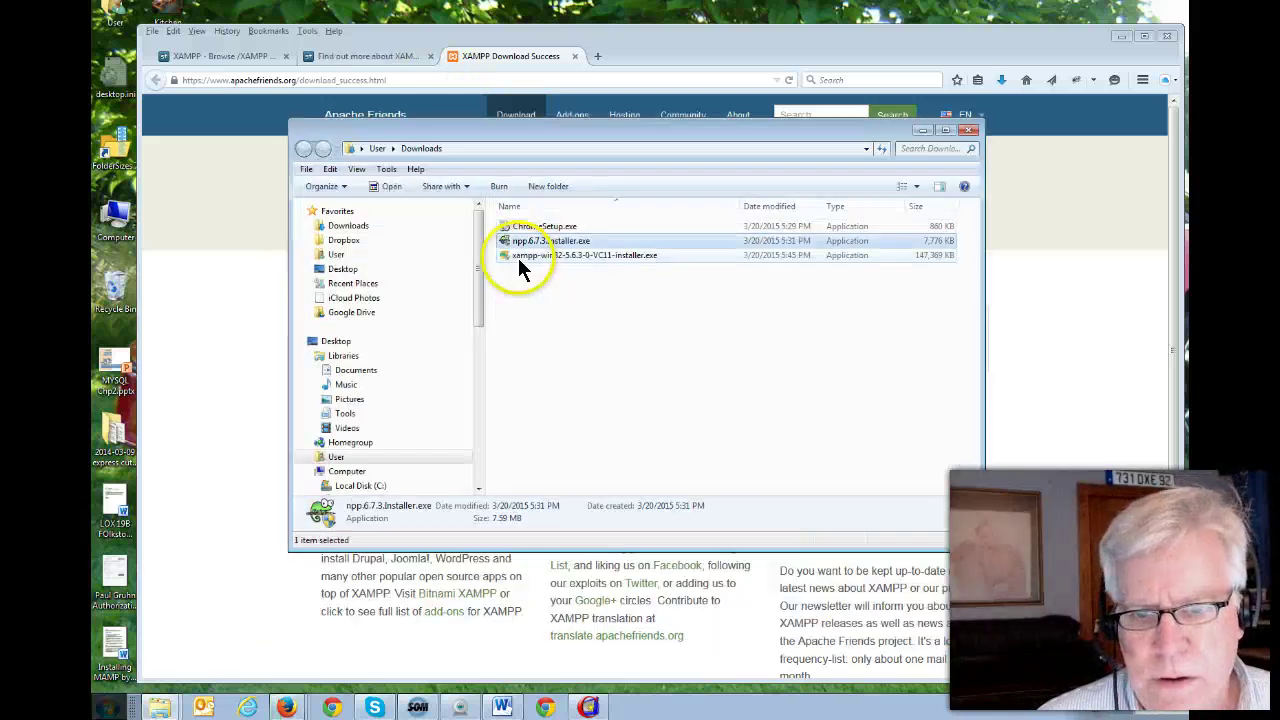
left_click(518, 258)
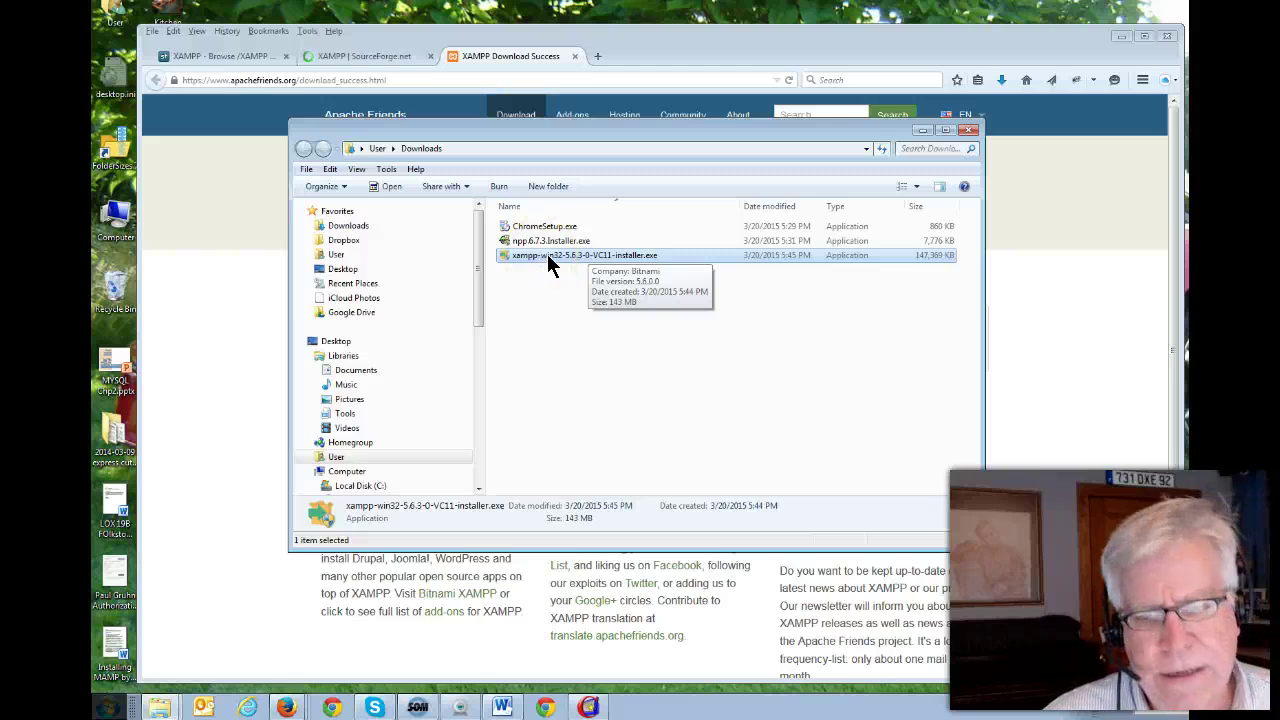
double_click(550, 255)
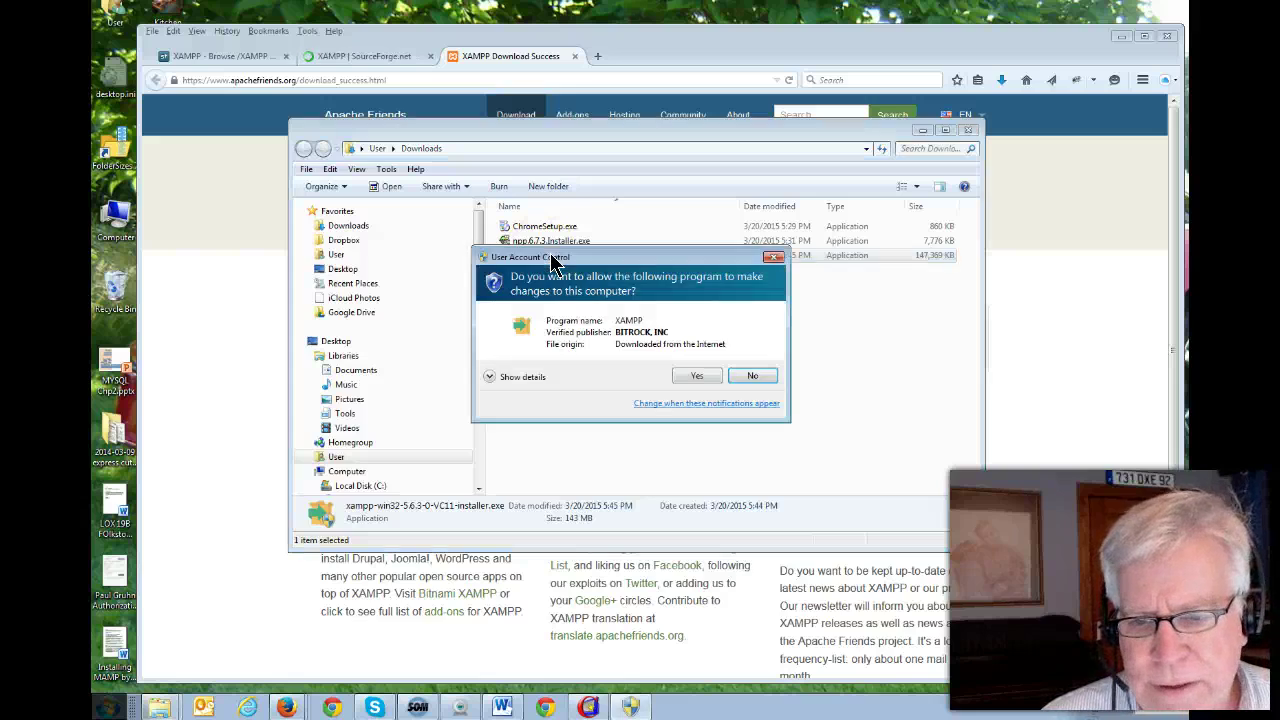
left_click(699, 378)
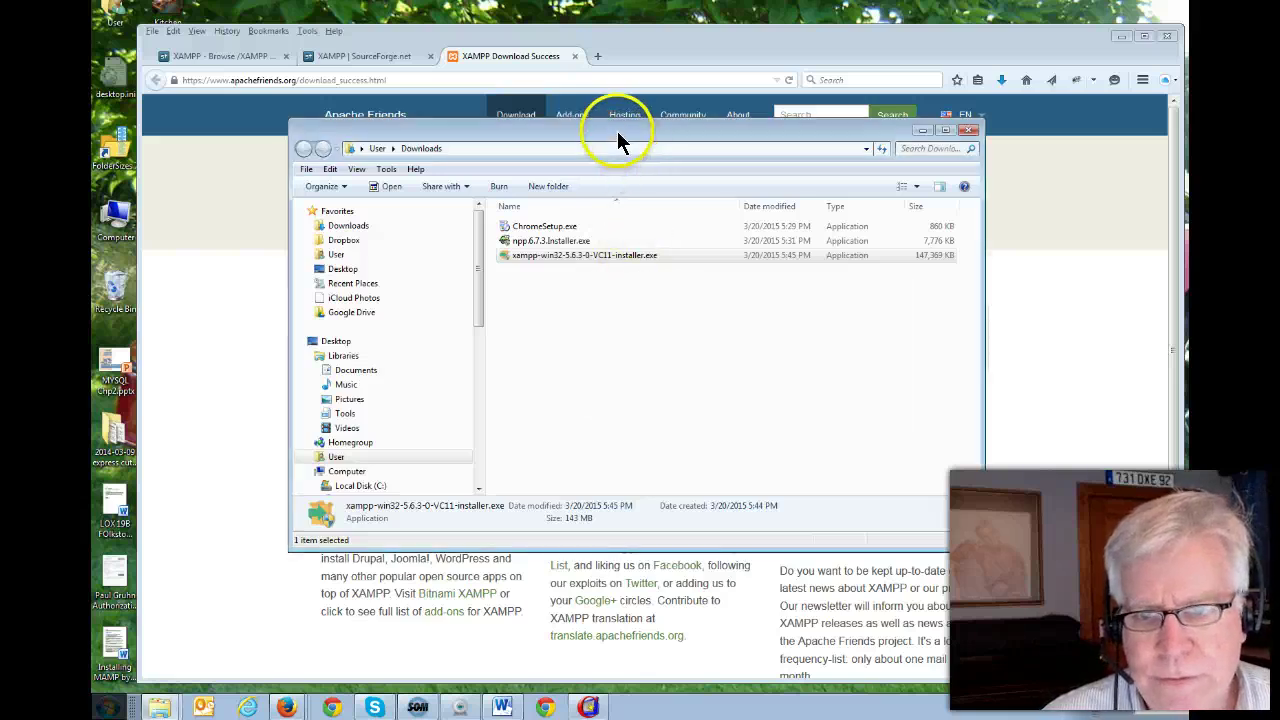
- Close the Downloads folder, continue the XAMPP installation despite the running antivirus and accept the User Account Control warning
left_click_drag(615, 133, 441, 135)
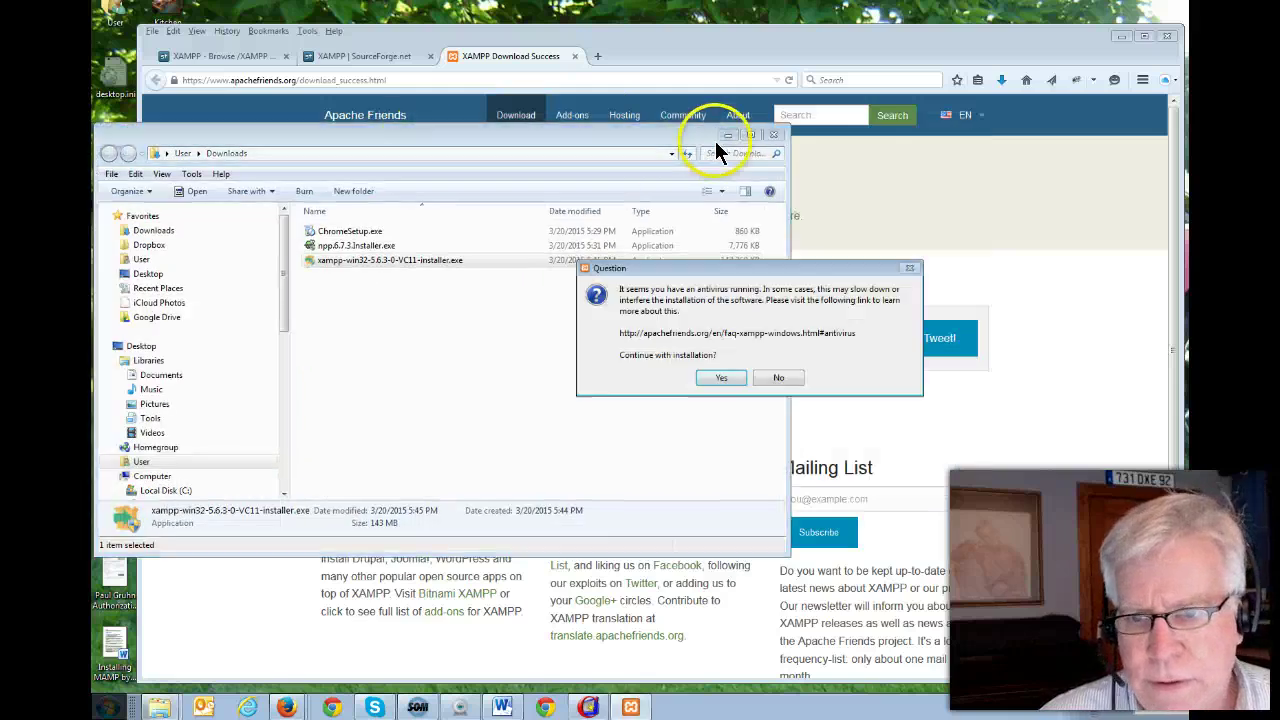
left_click(773, 134)
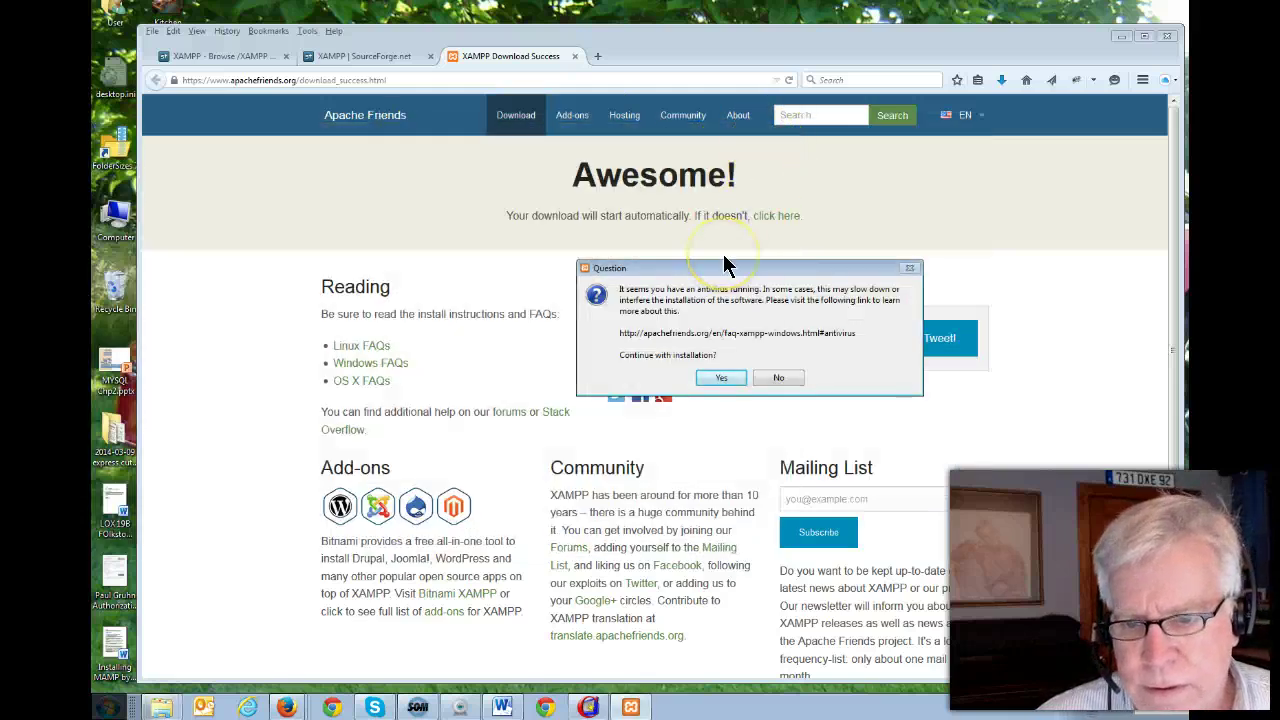
left_click(721, 377)
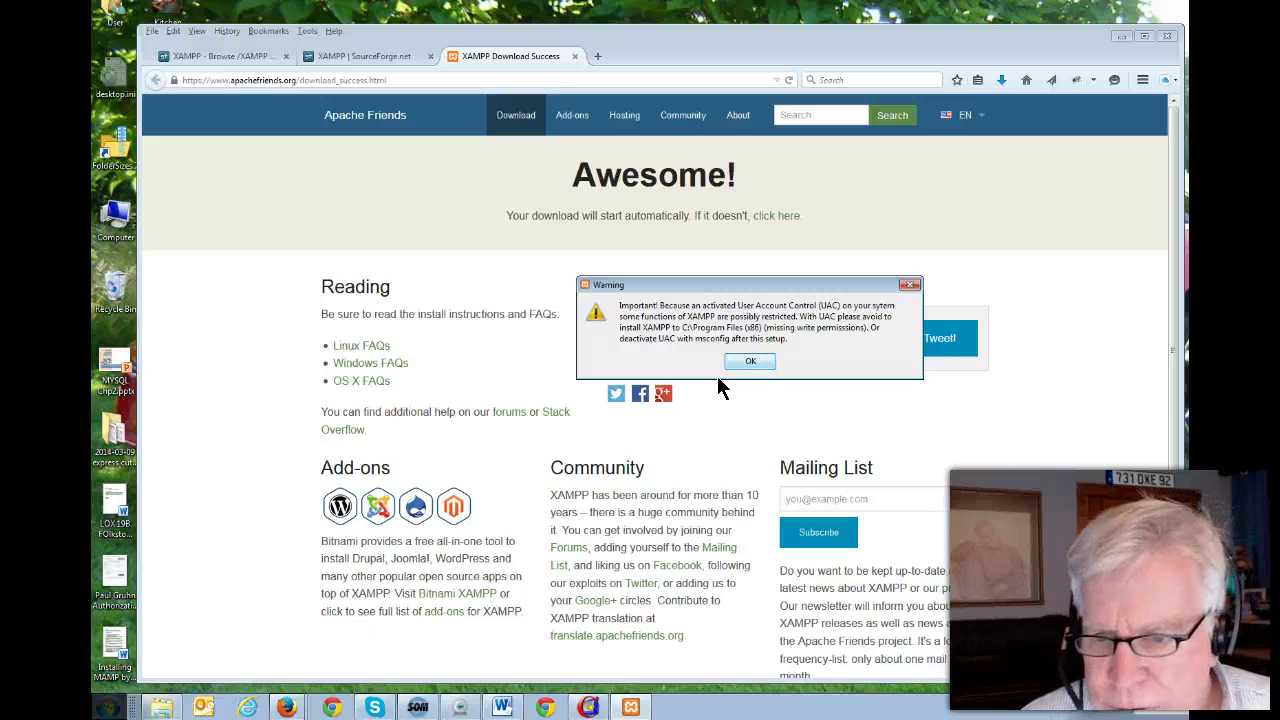
left_click(743, 362)
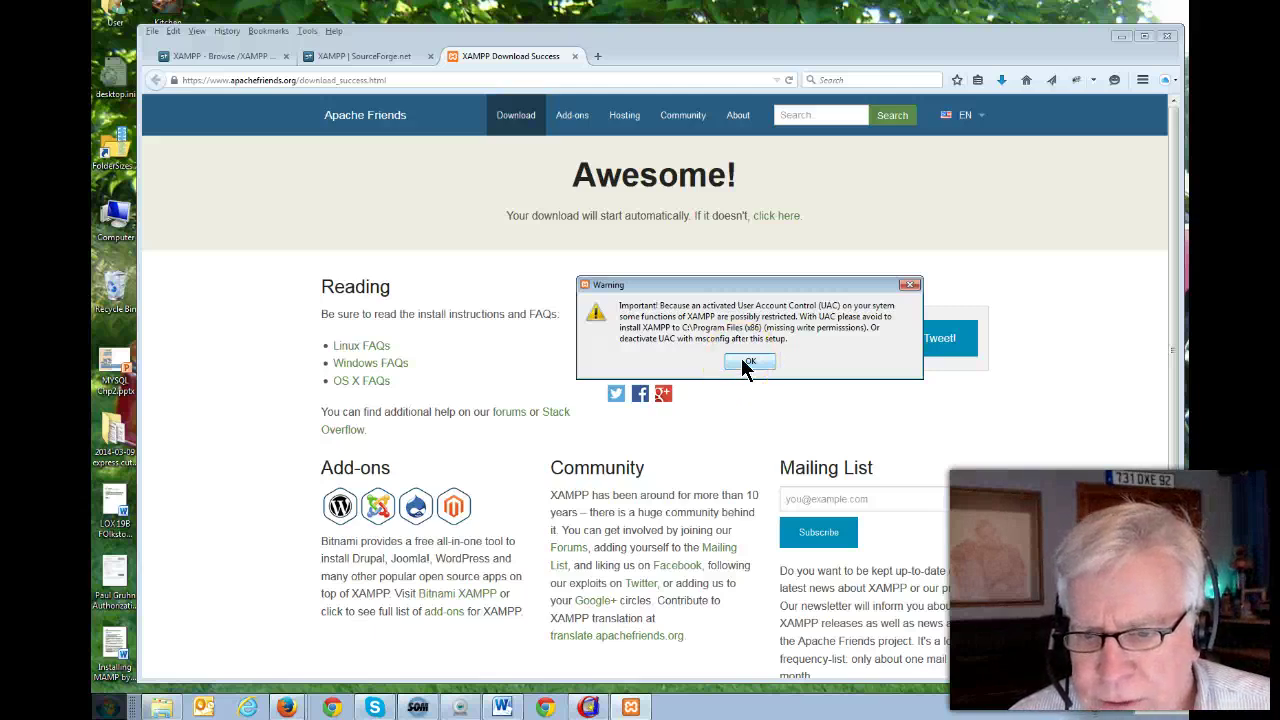
left_click(748, 362)
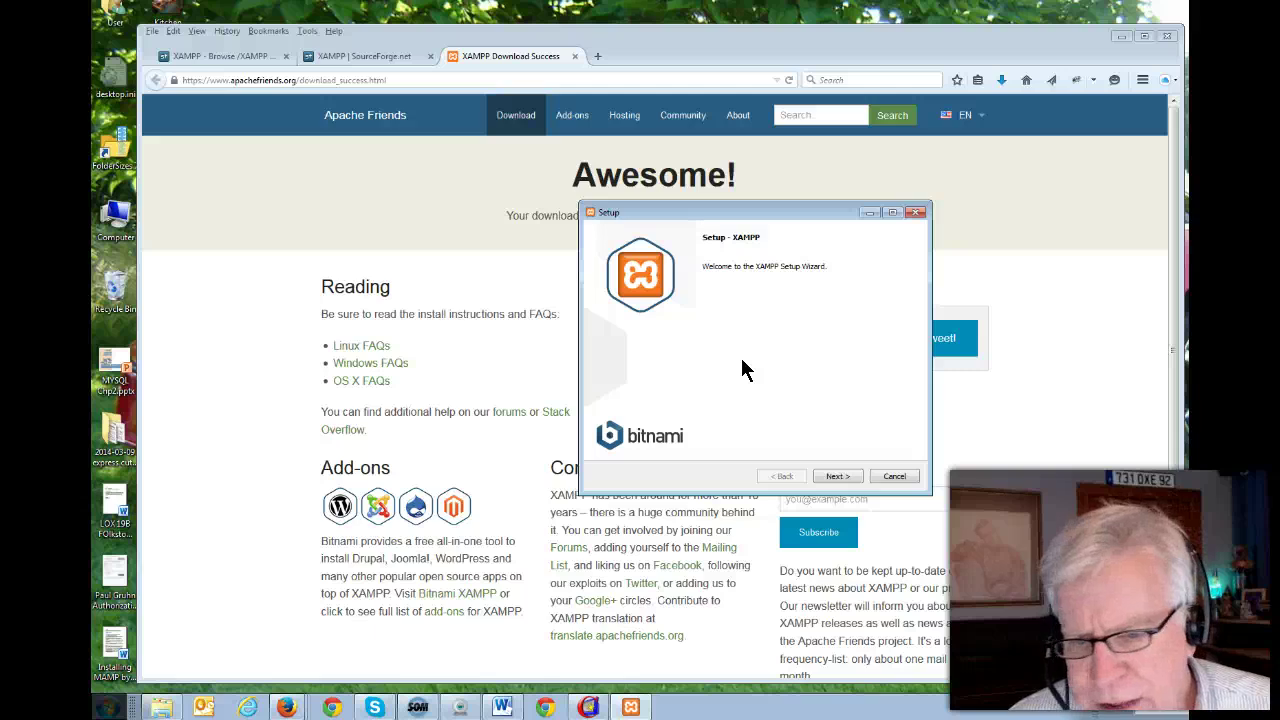
- Keep all XAMPP components selected, set the installation folder to E:\xampp and leave Learn more about Bitnami for XAMPP enabled
key("Return")
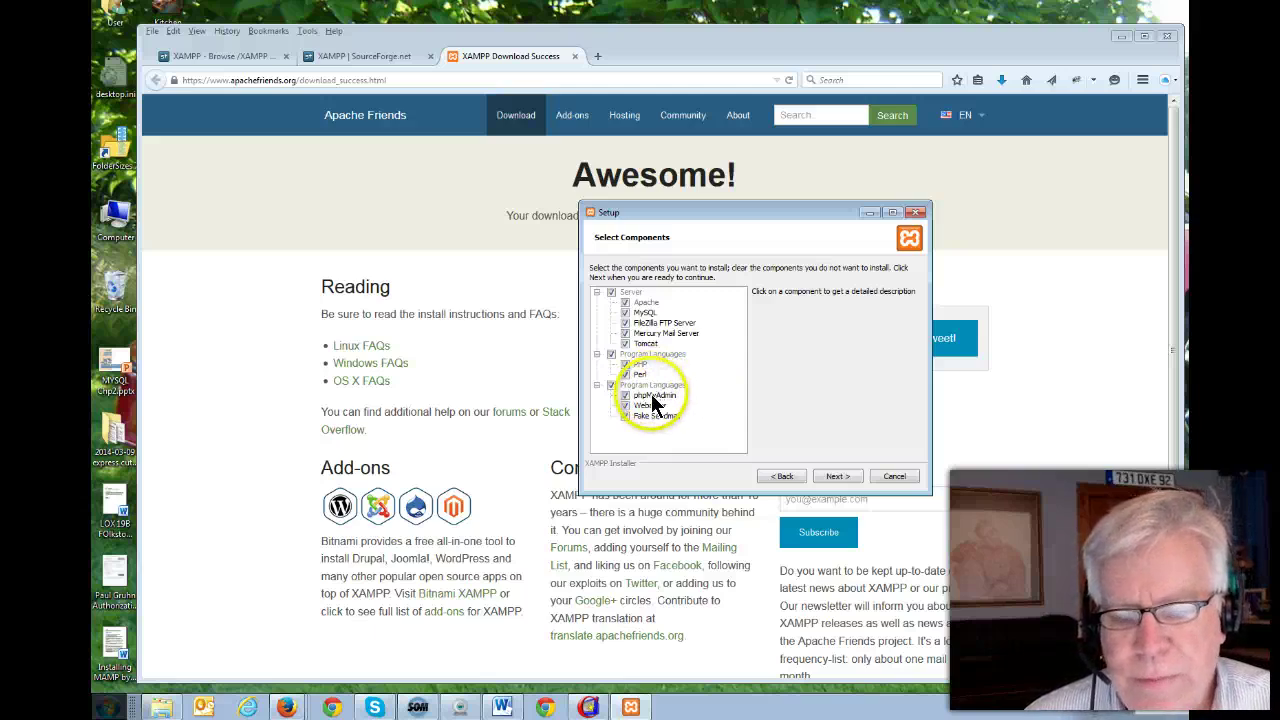
left_click_drag(675, 218, 509, 124)
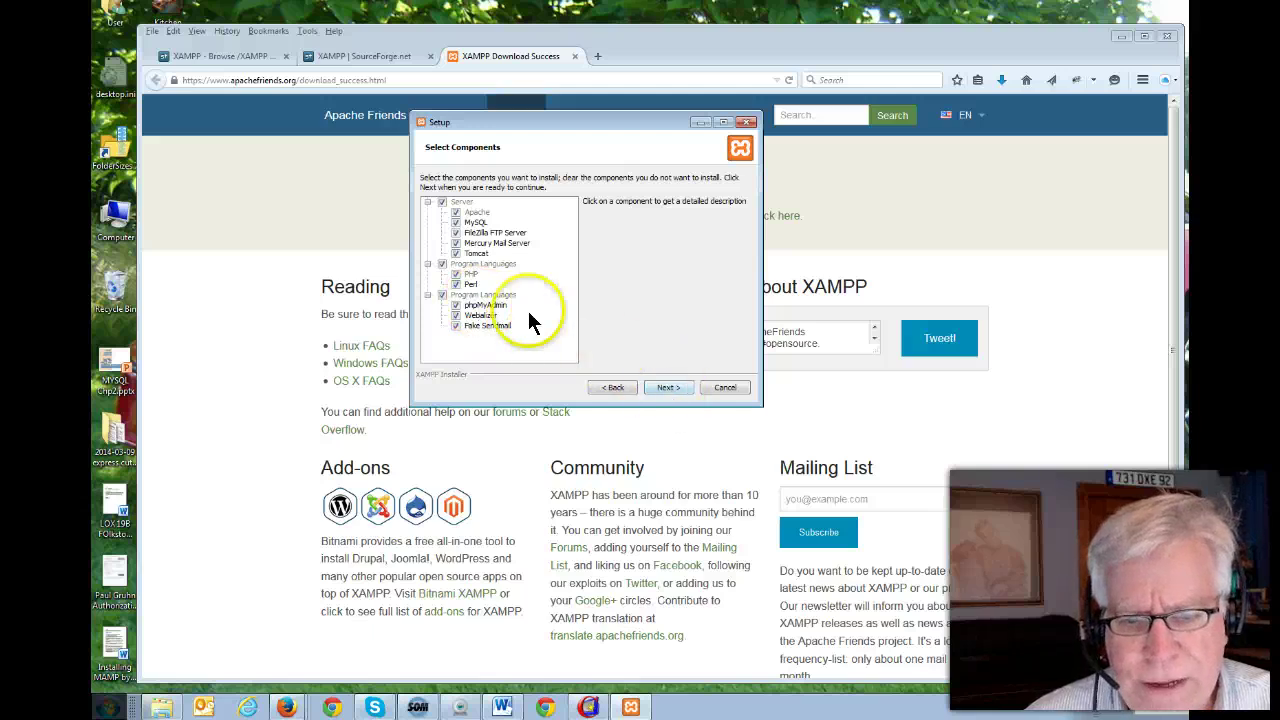
left_click(669, 389)
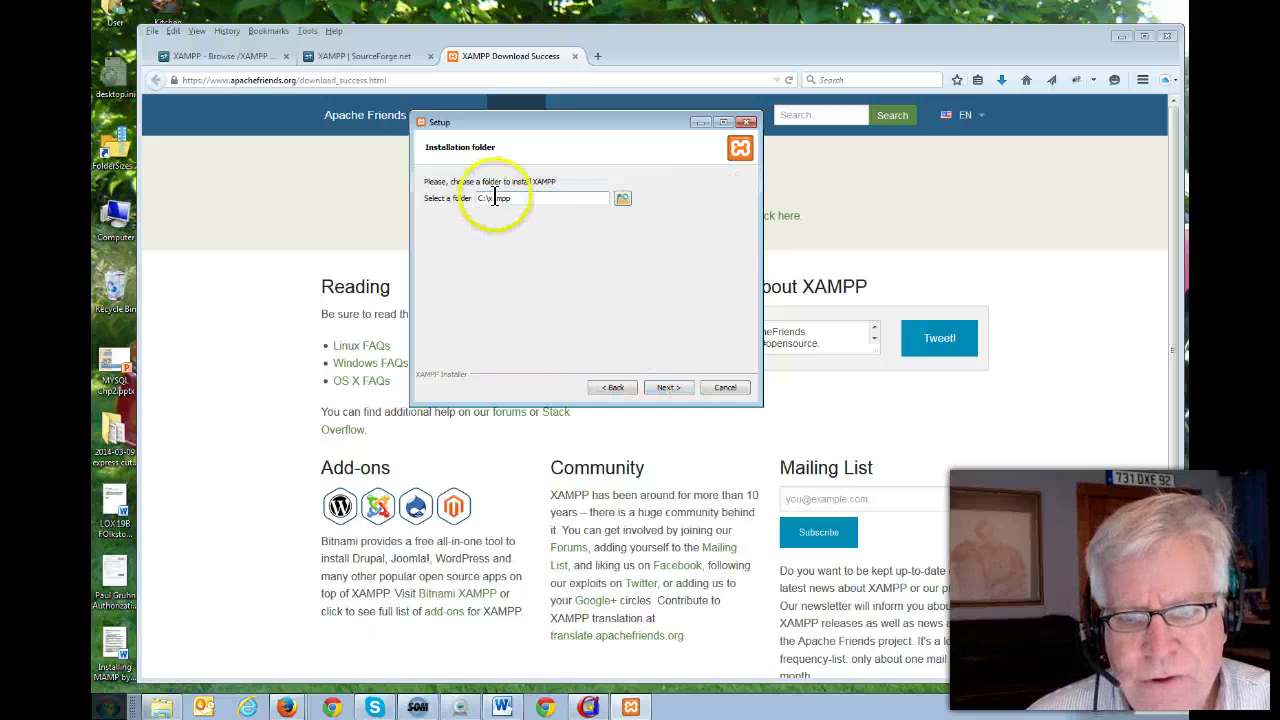
key("BackSpace")
type("E")
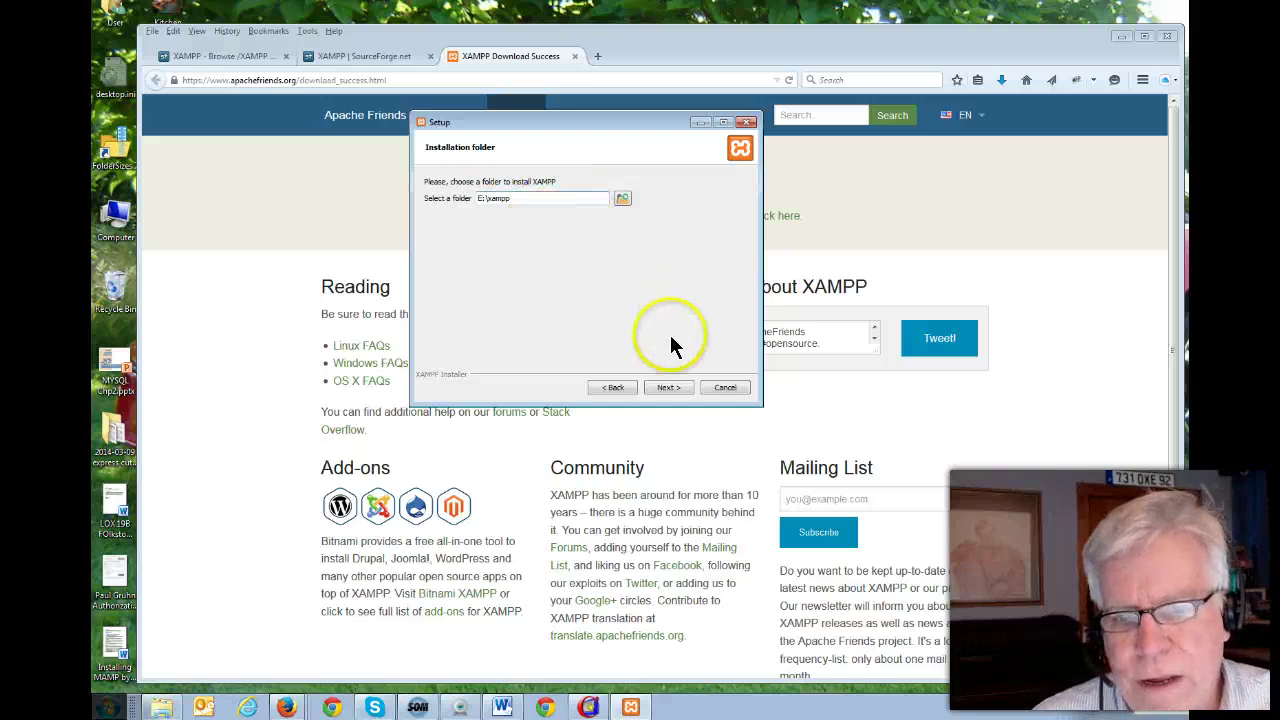
left_click(667, 389)
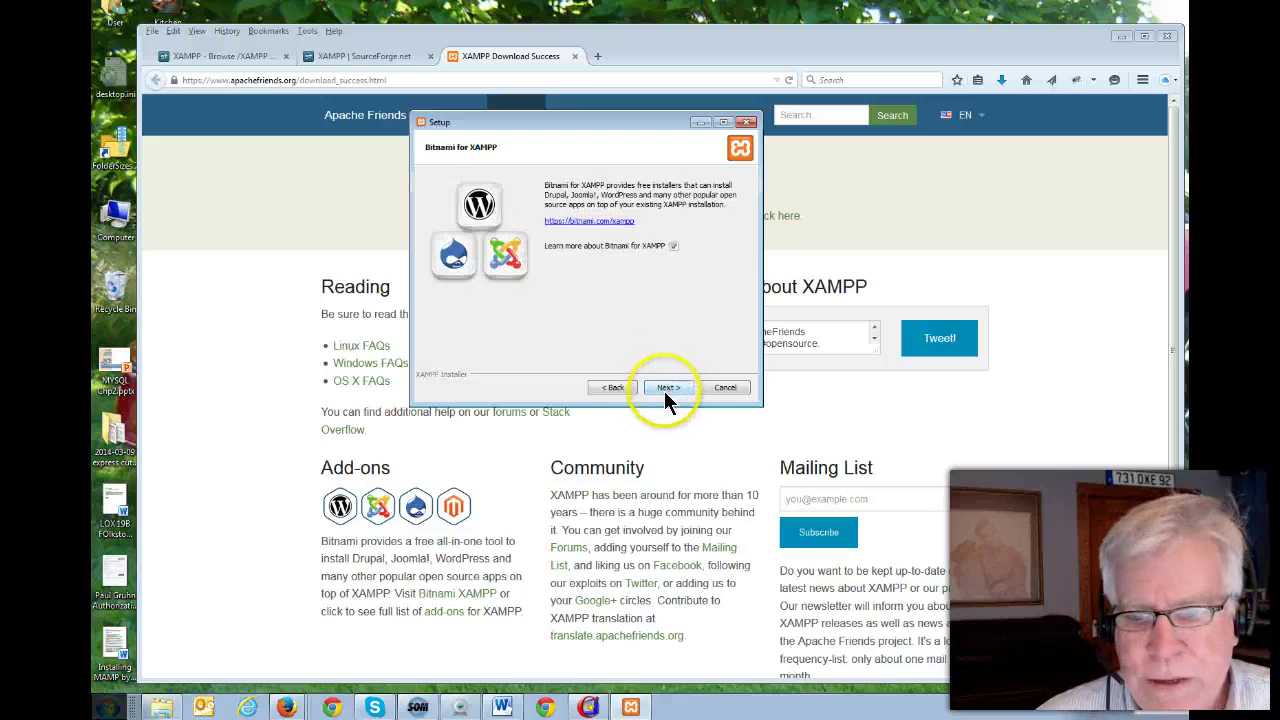
left_click(667, 389)
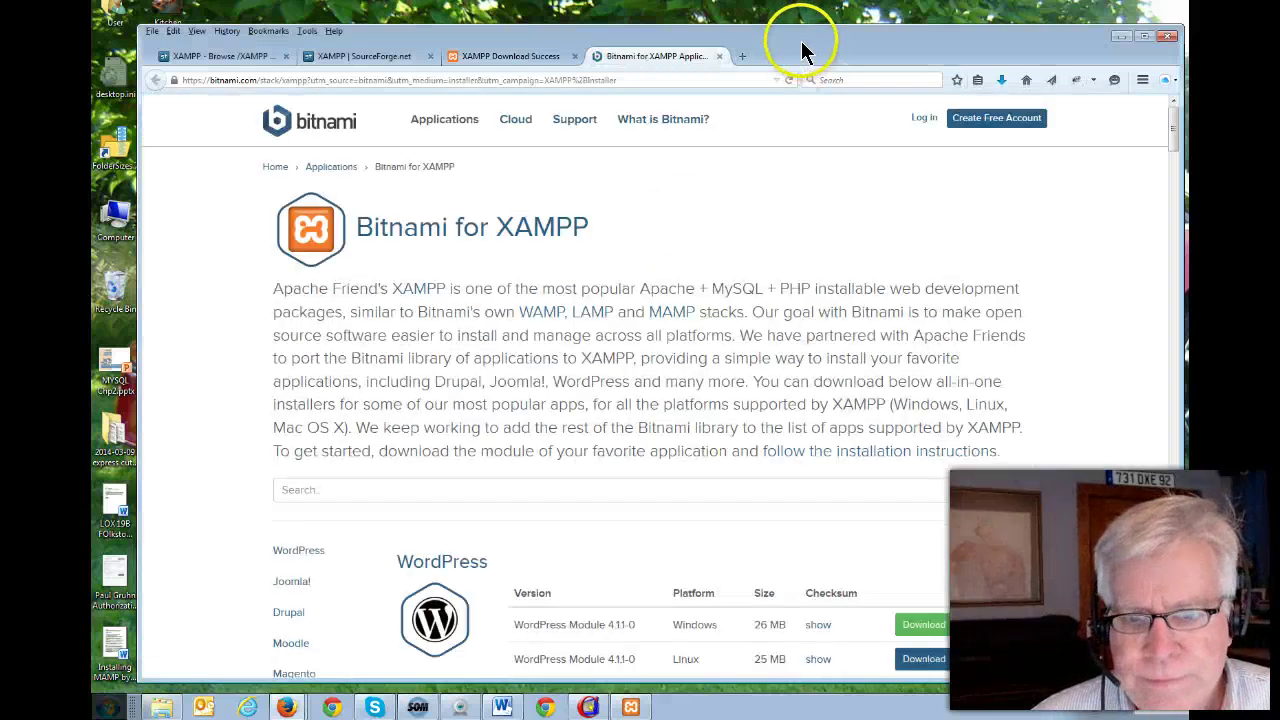
- Look through the application modules offered on the Bitnami for XAMPP page, from WordPress down to TestLink
left_click_drag(801, 41, 803, 48)
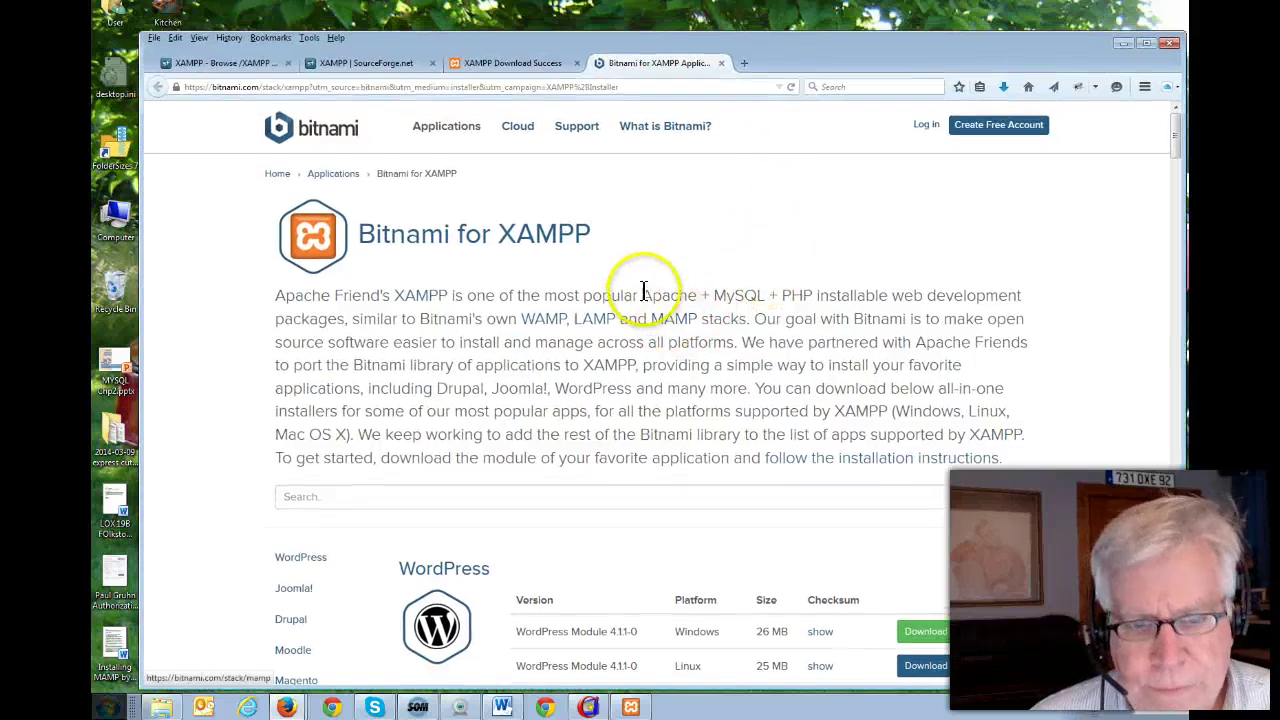
scroll(645, 285, "down", 3)
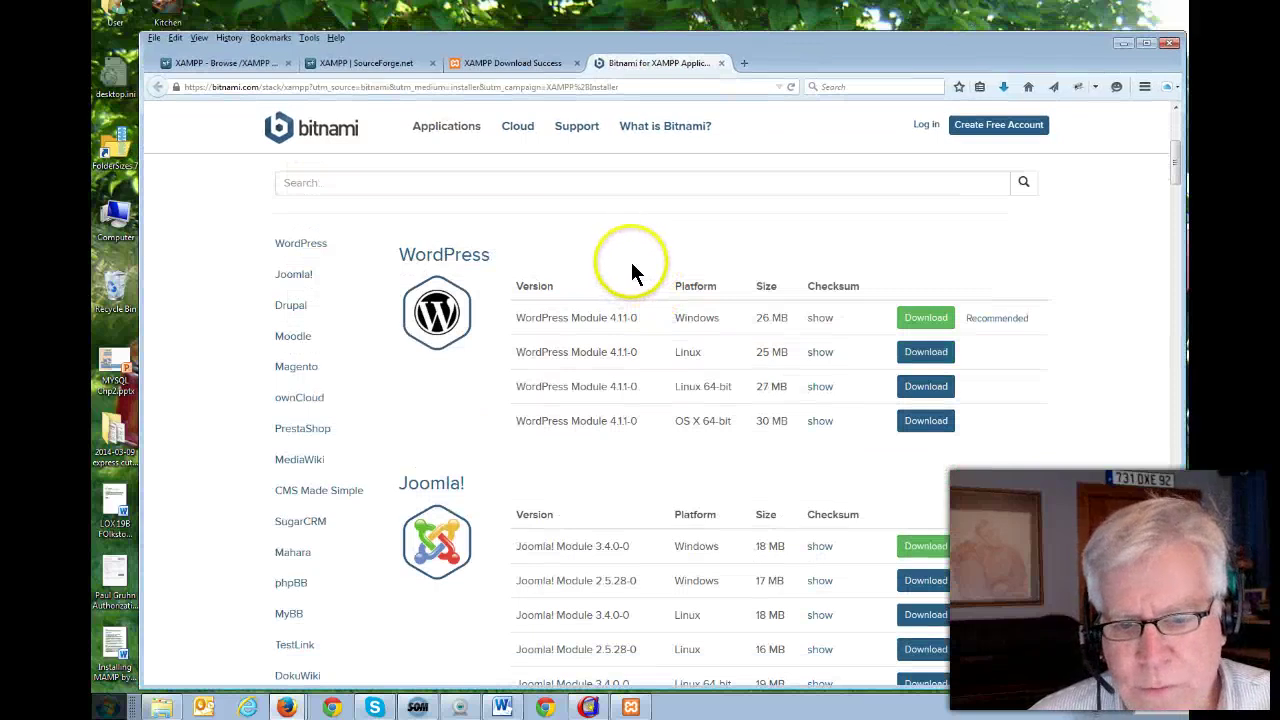
scroll(653, 317, "down", 3)
scroll(654, 318, "down", 8)
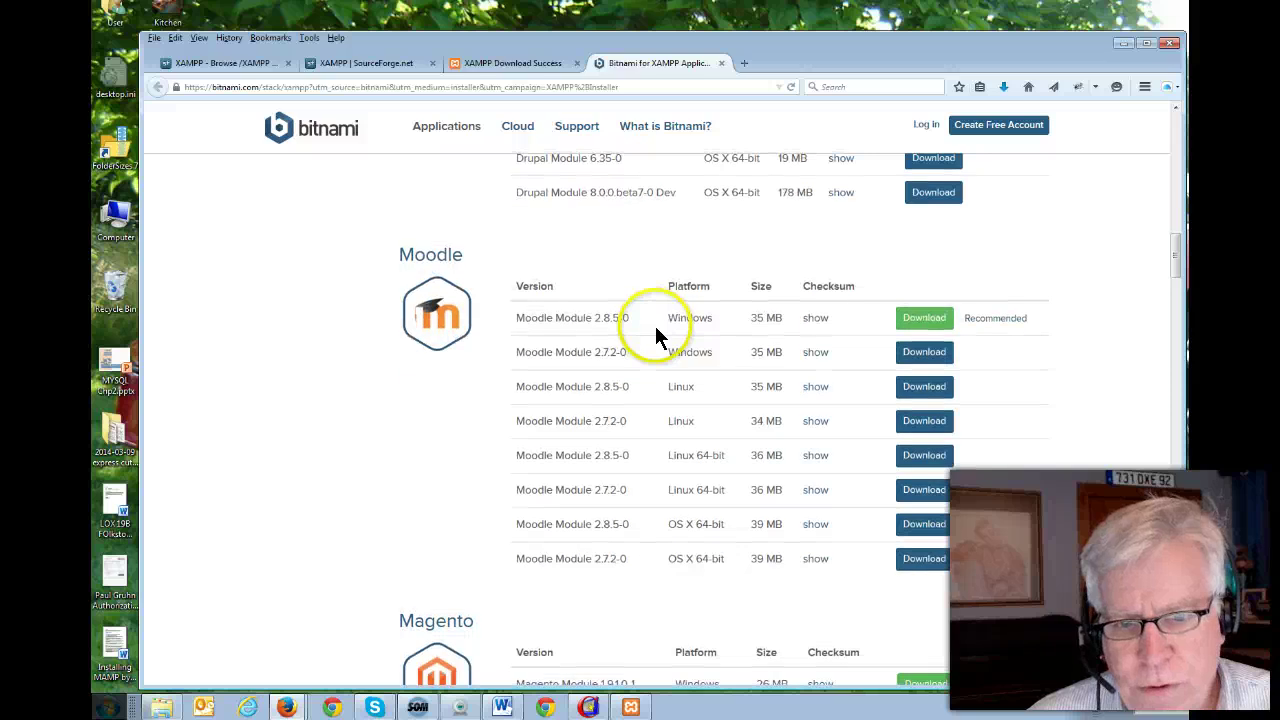
scroll(655, 326, "down", 4)
scroll(656, 325, "down", 1)
scroll(656, 325, "down", 7)
scroll(657, 333, "down", 7)
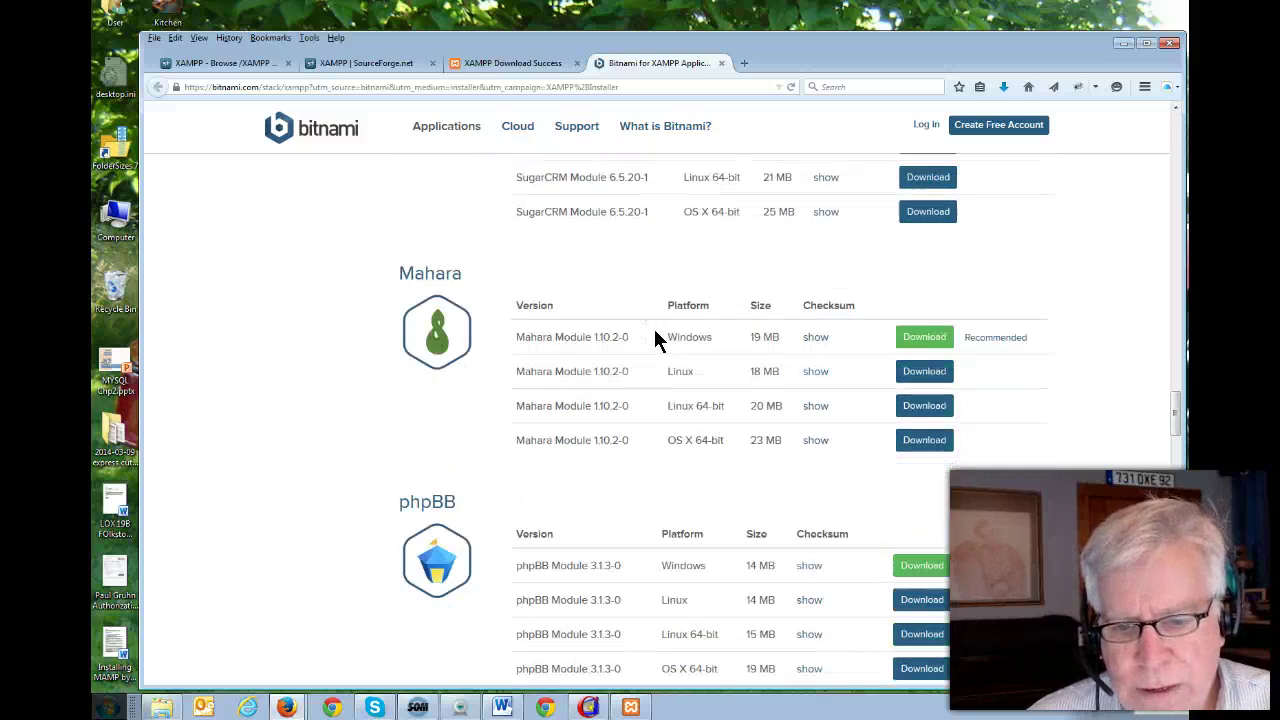
scroll(655, 332, "down", 1)
scroll(653, 329, "down", 2)
scroll(653, 321, "down", 1)
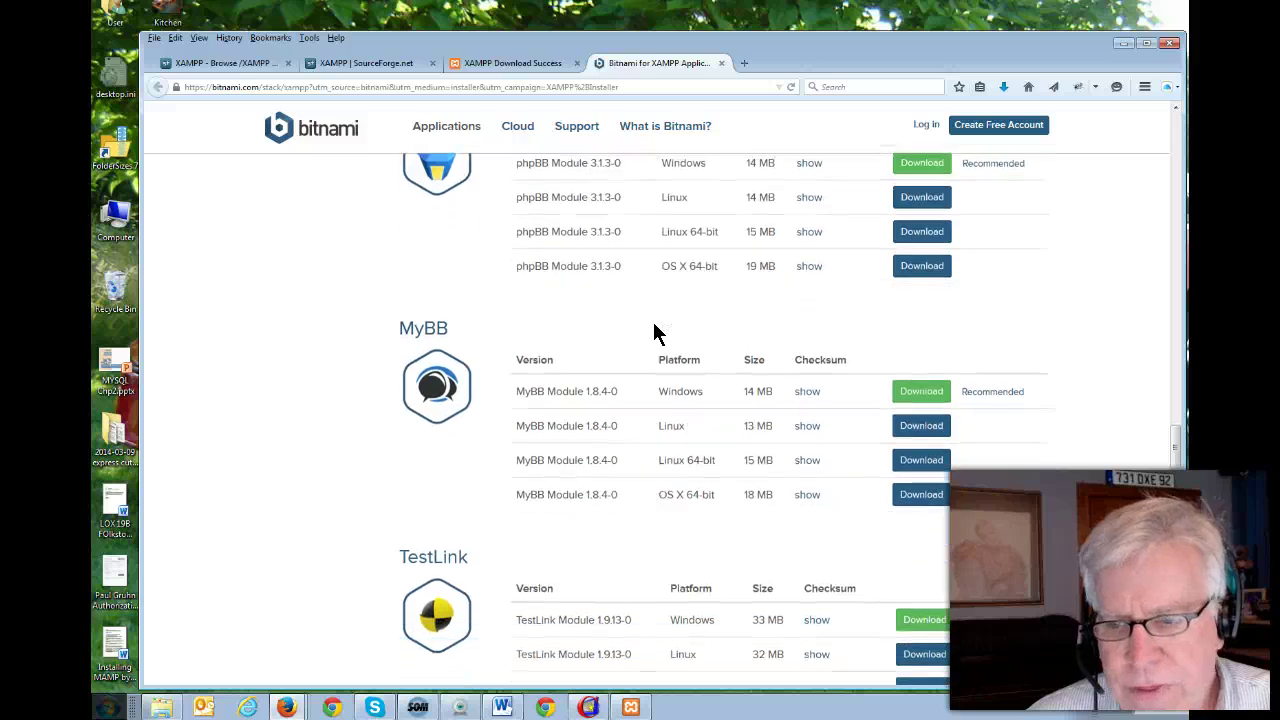
- Check the MyBB and TestLink module downloads on the Bitnami page and go back up to the Joomla! and Drupal listings
scroll(655, 325, "down", 1)
left_click(651, 341)
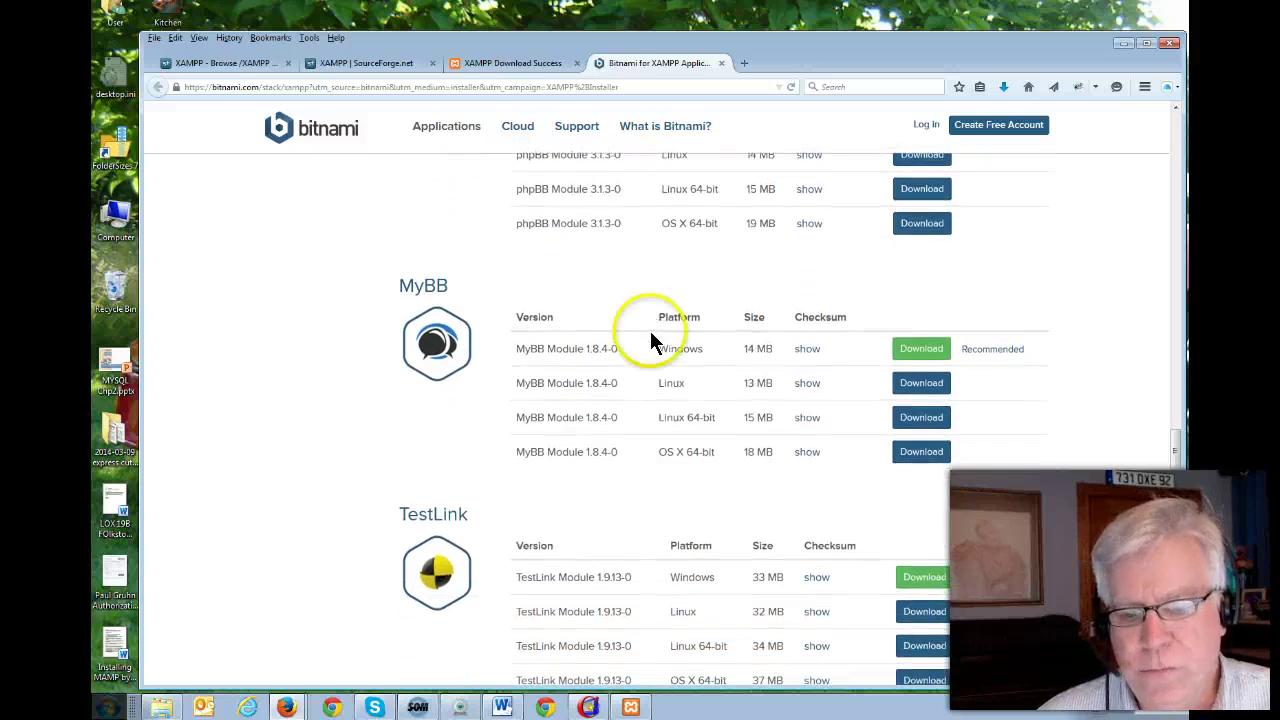
scroll(646, 340, "down", 2)
left_click_drag(1175, 462, 1151, 199)
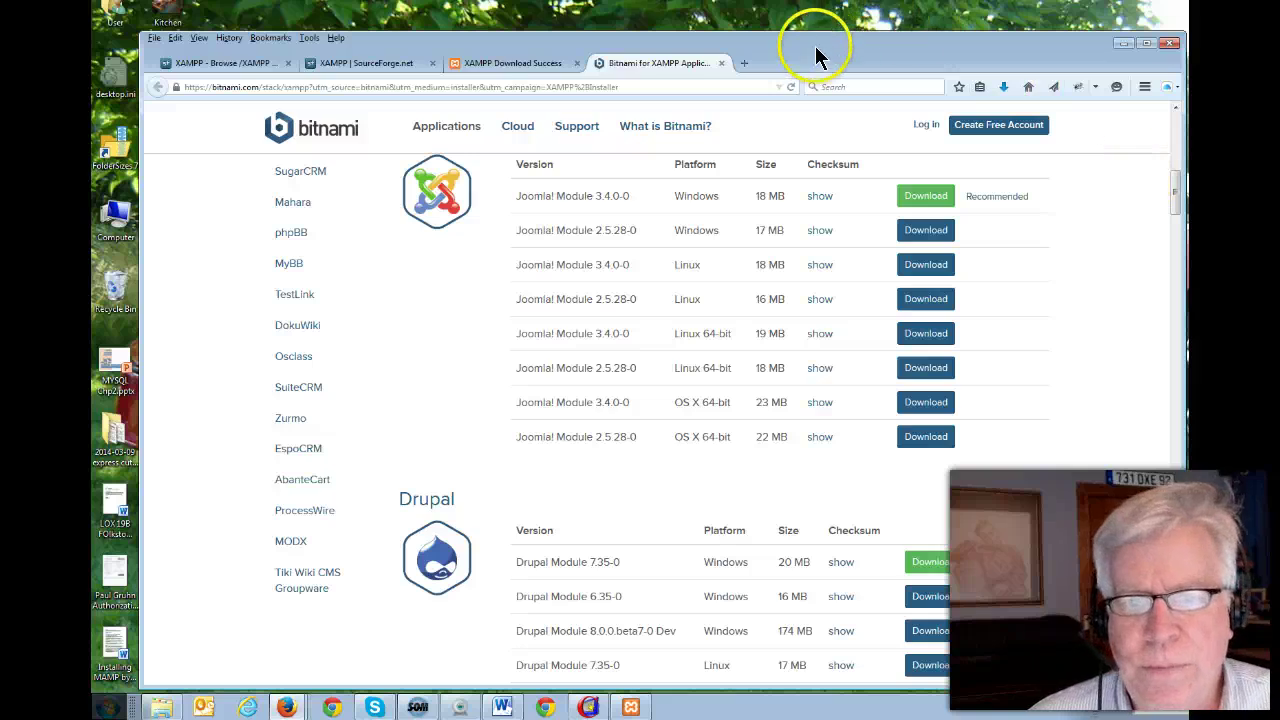
- Move the Bitnami browser window off the installer and start installing XAMPP from the Ready to Install page
left_click_drag(814, 48, 210, 612)
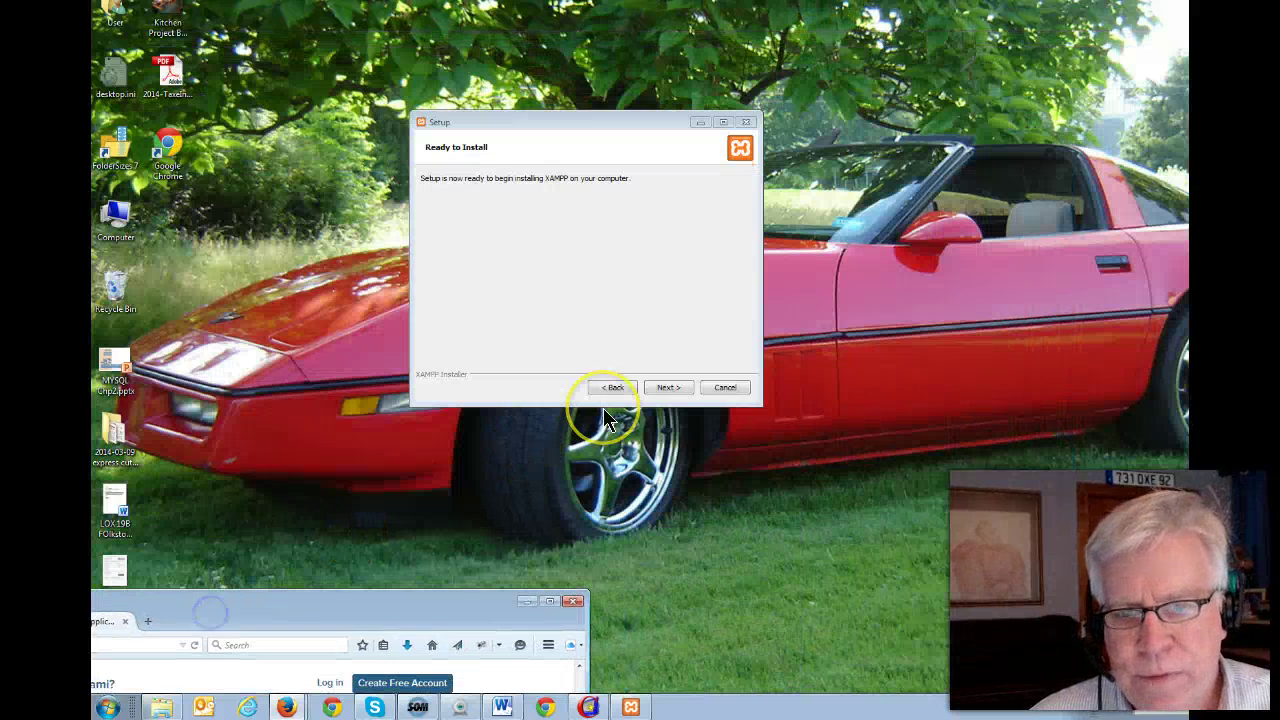
left_click(605, 410)
left_click_drag(434, 618, 166, 345)
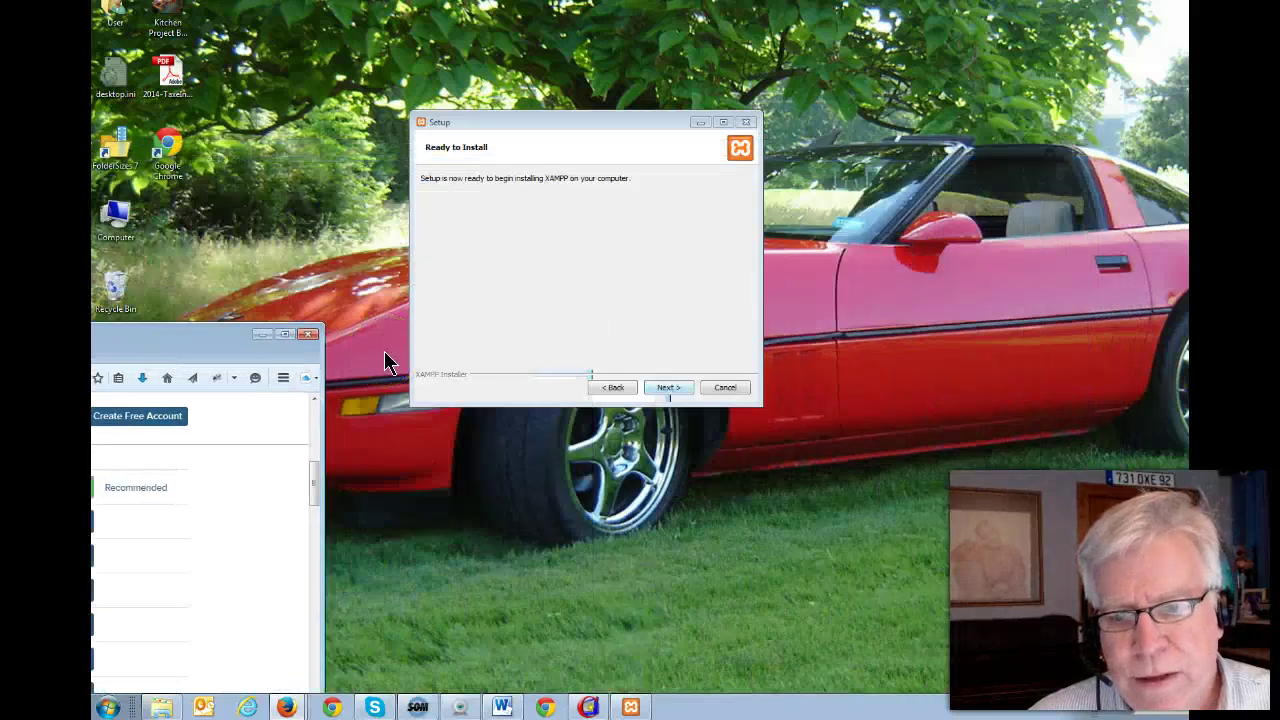
left_click_drag(613, 125, 696, 108)
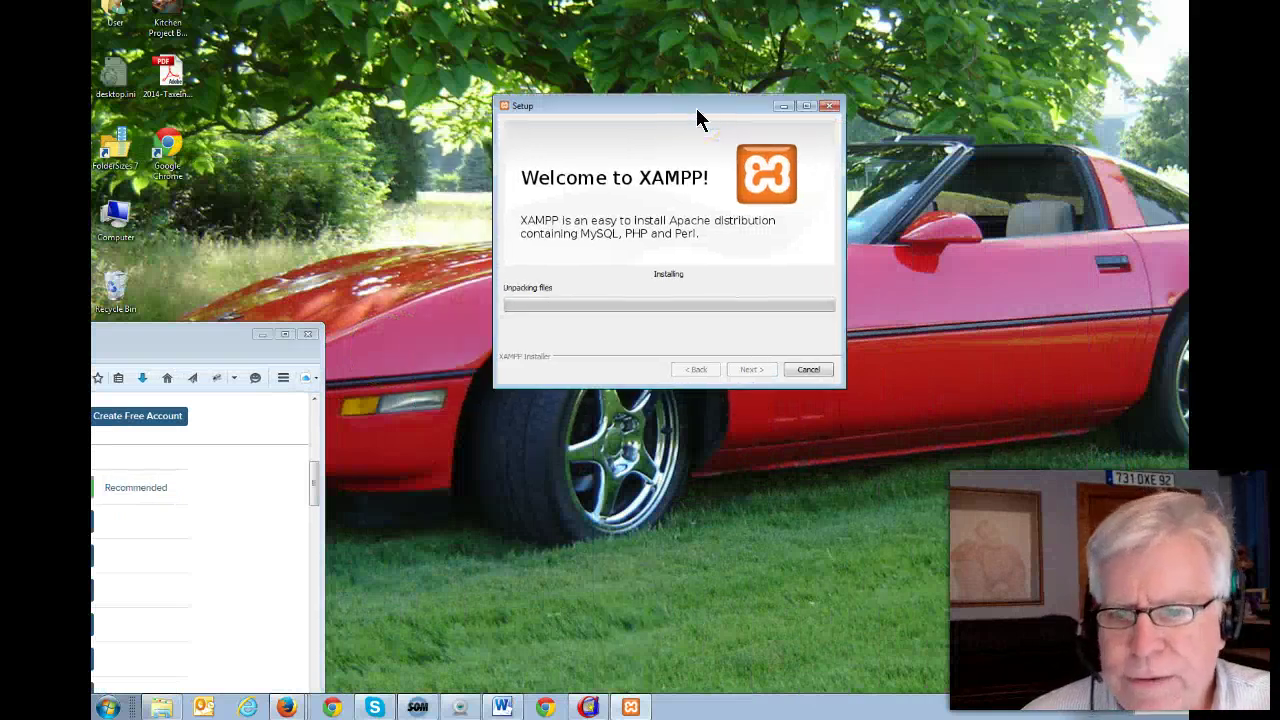
left_click_drag(207, 333, 0, 340)
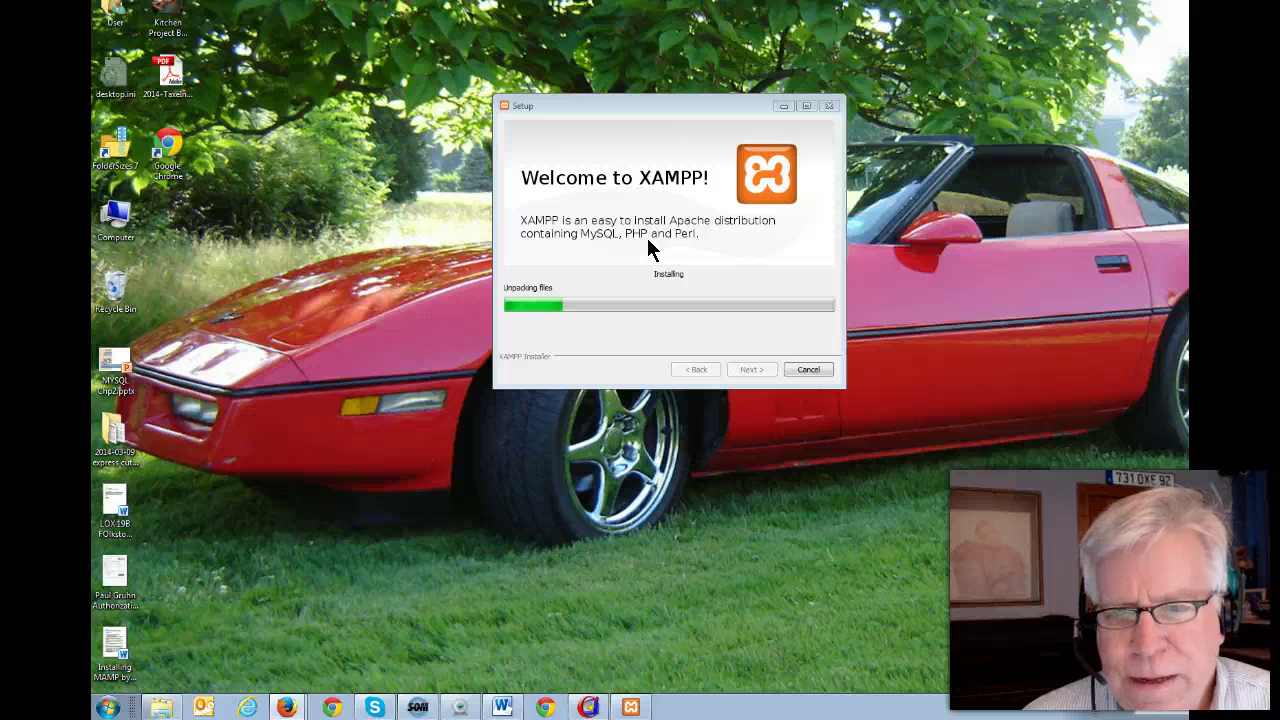
left_click_drag(609, 103, 591, 84)
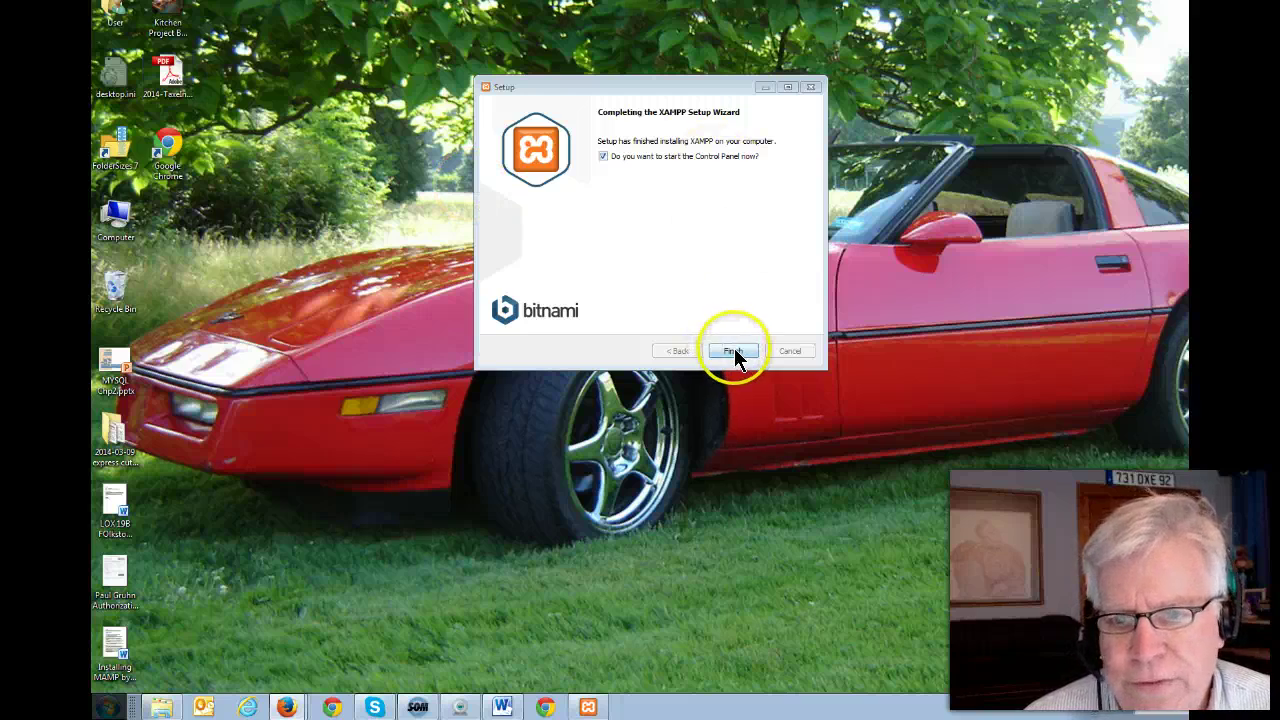
- Finish the XAMPP setup wizard with the Control Panel set to start, and move the Control Panel window into view
left_click(601, 156)
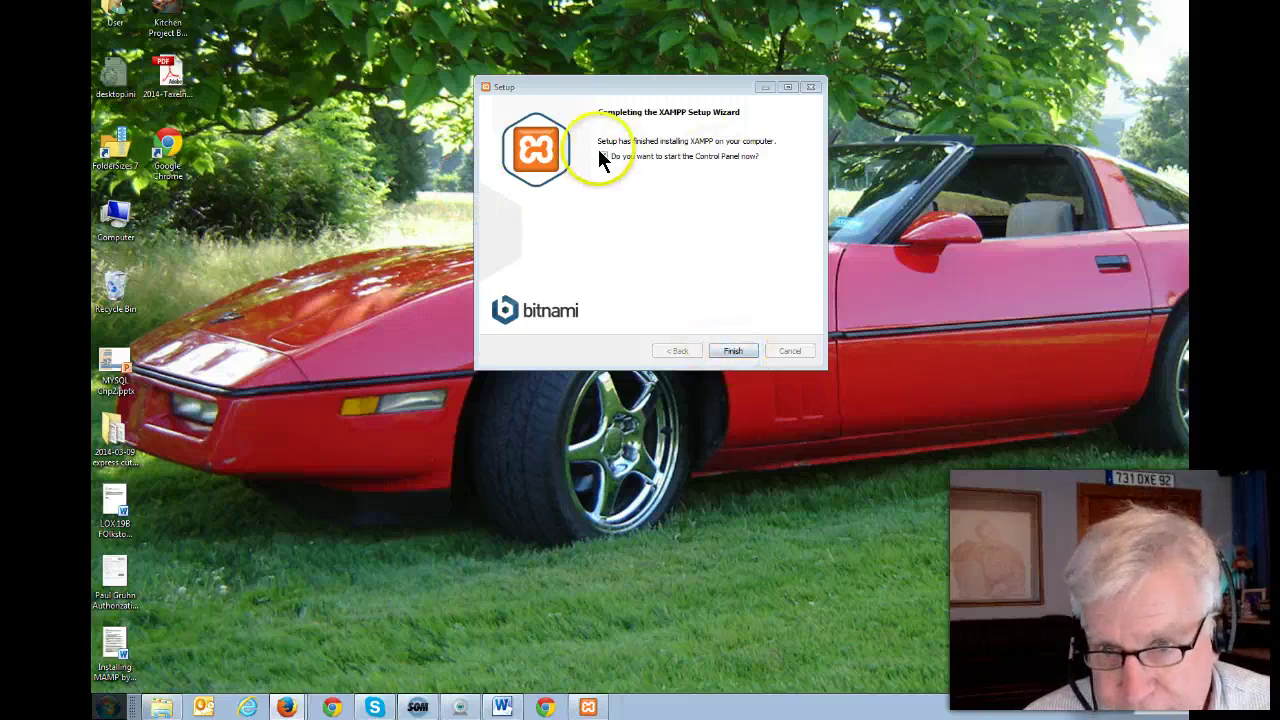
left_click(750, 358)
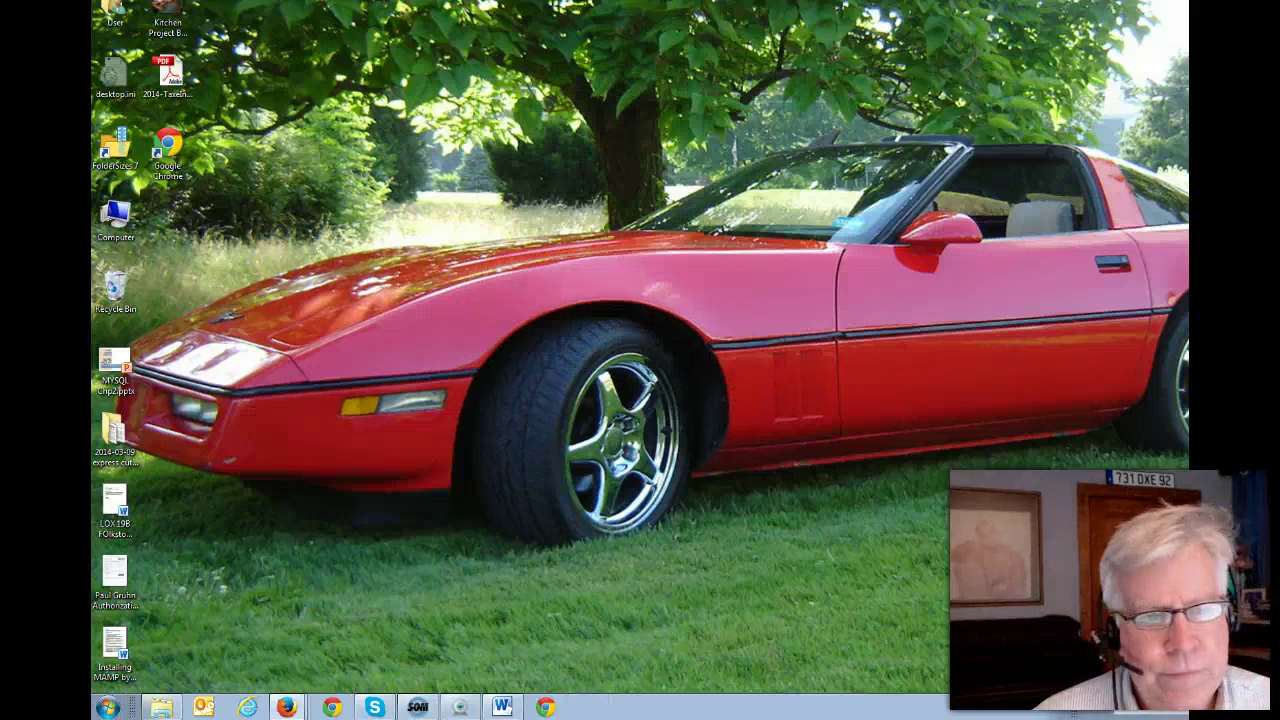
left_click_drag(476, 1, 650, 200)
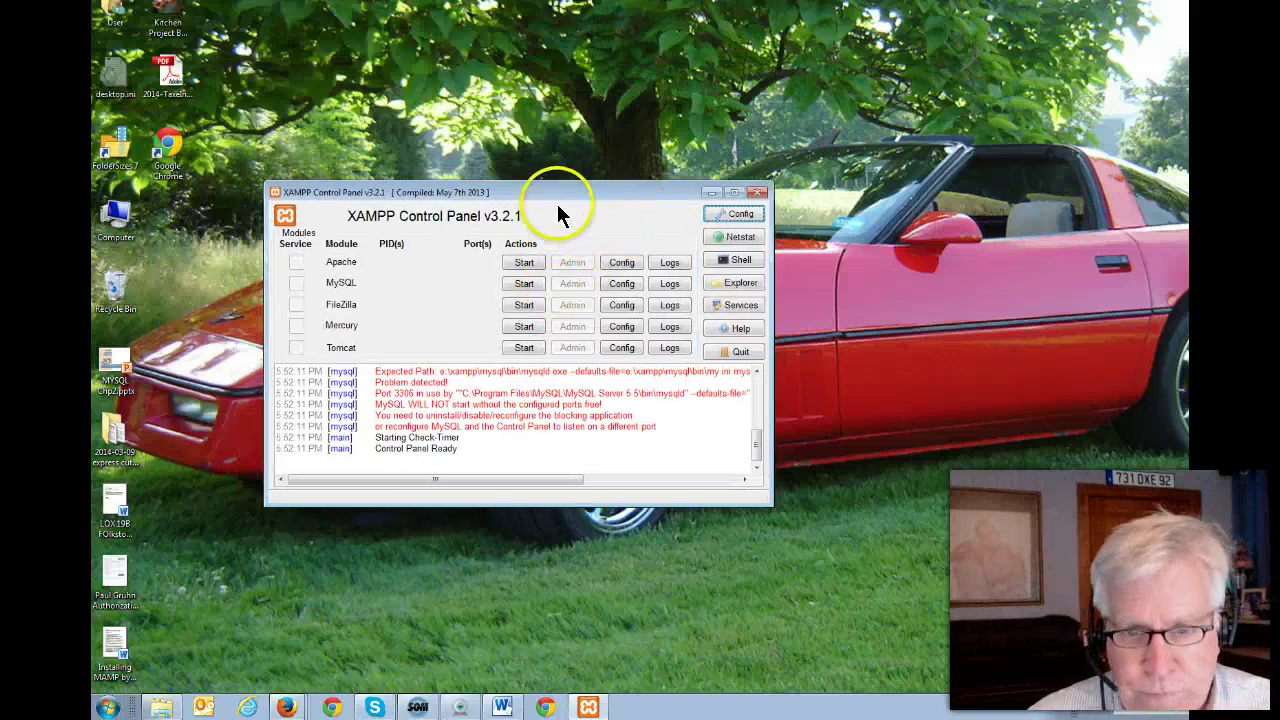
left_click_drag(574, 200, 612, 165)
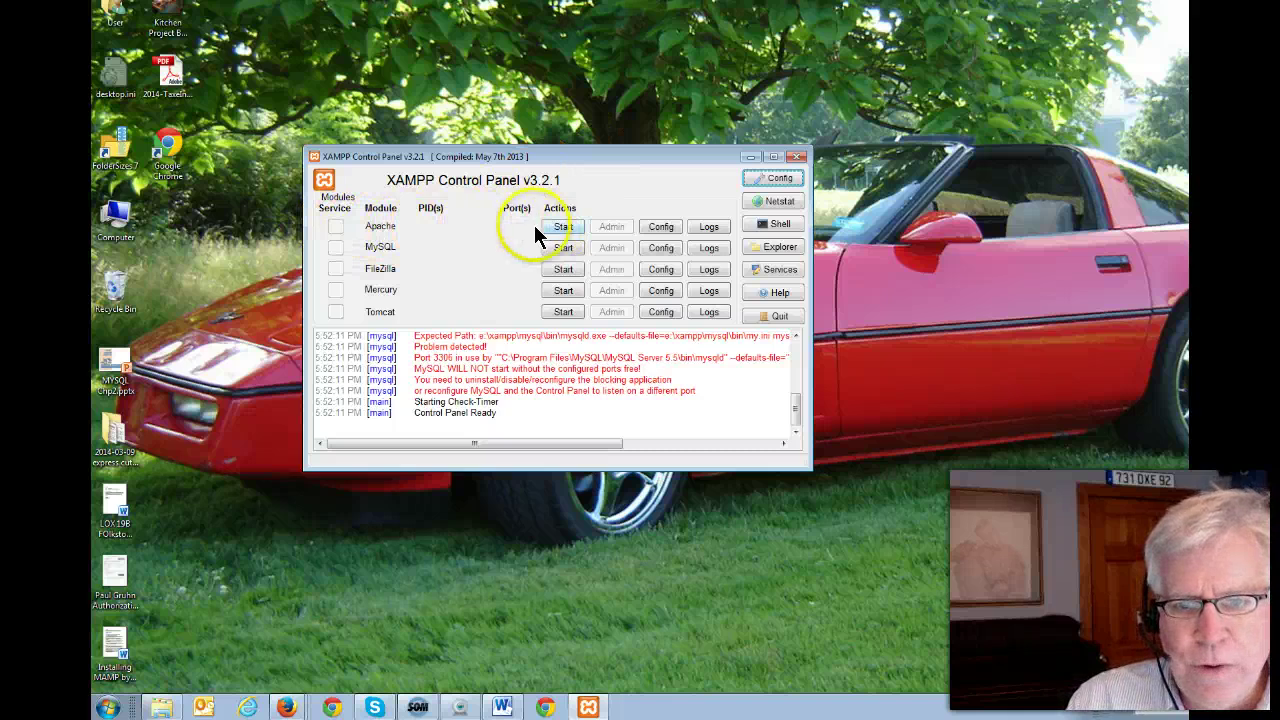
- Start the Apache module and allow Apache HTTP Server through Windows Firewall on private networks
left_click(566, 226)
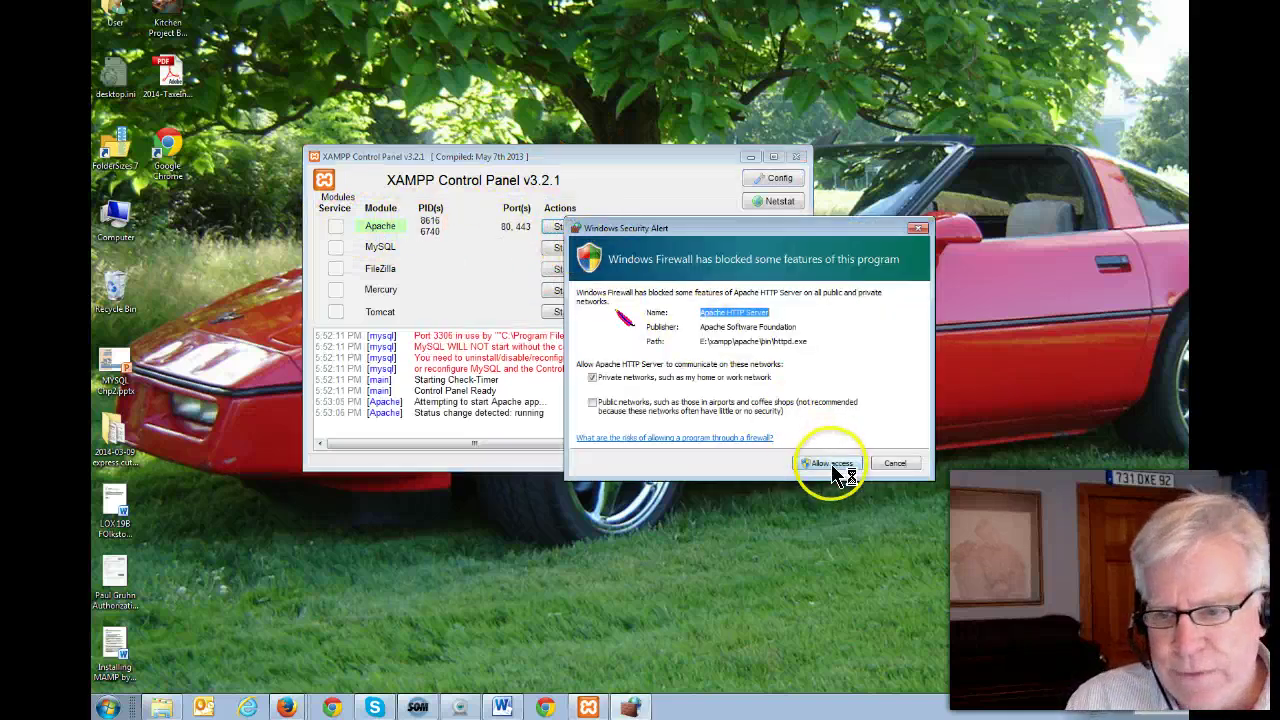
left_click(834, 466)
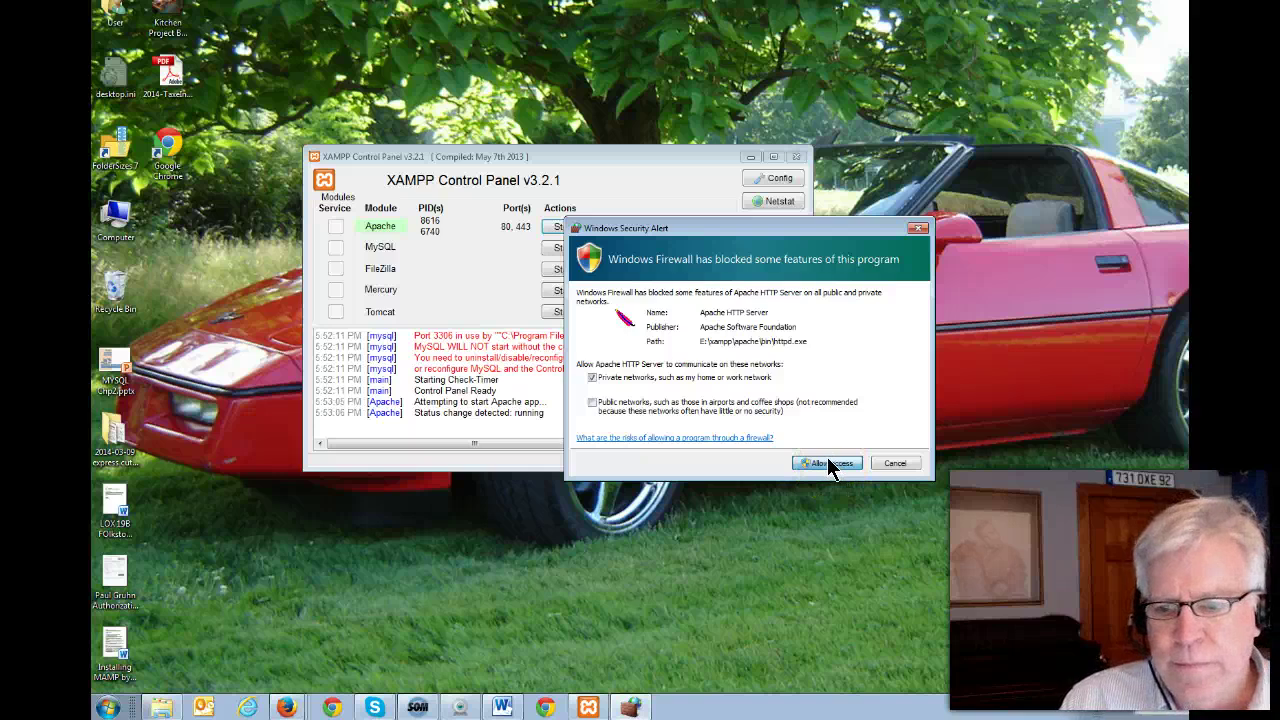
left_click(662, 290)
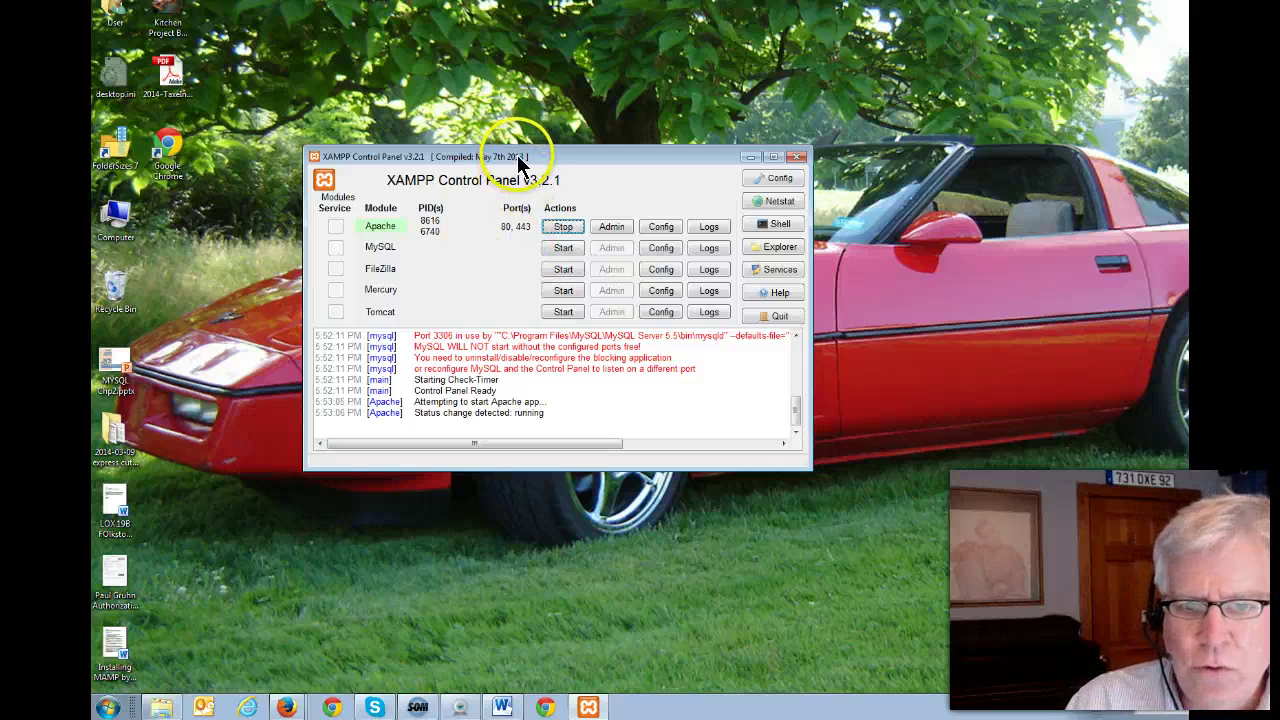
left_click_drag(516, 153, 528, 134)
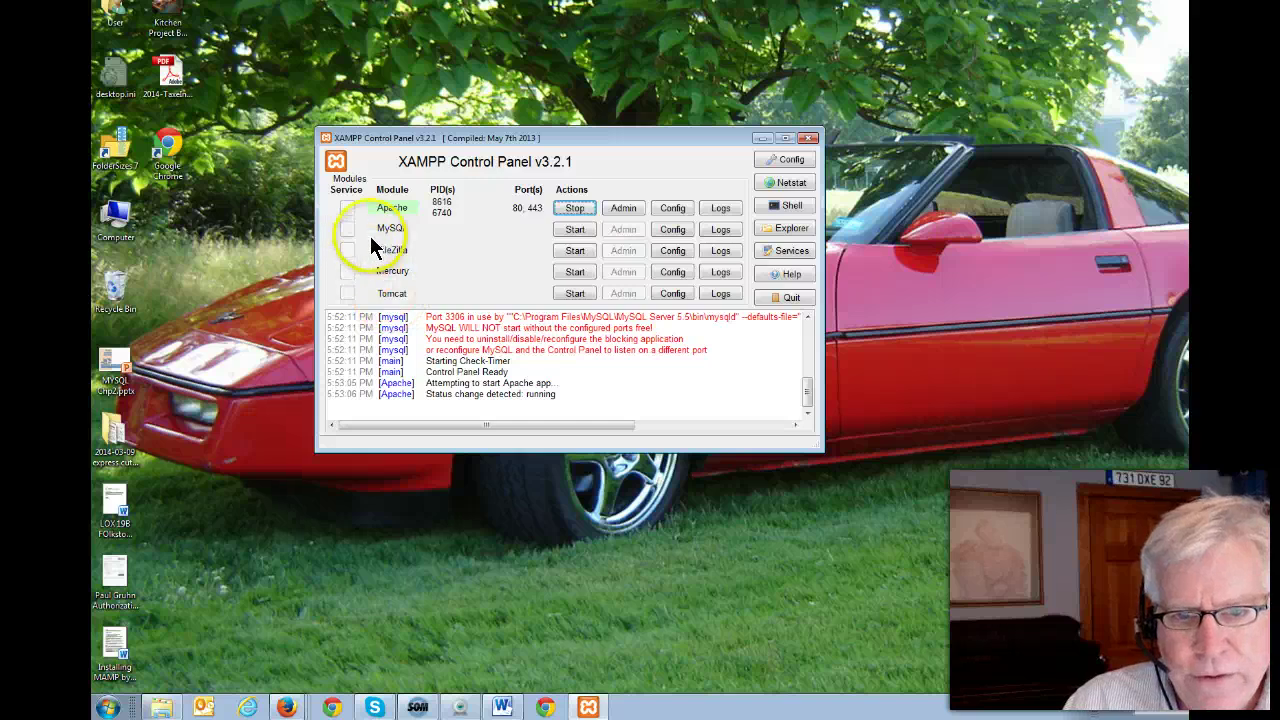
- Try to start the MySQL module and enlarge the XAMPP Control Panel window to read the full log messages
left_click(574, 238)
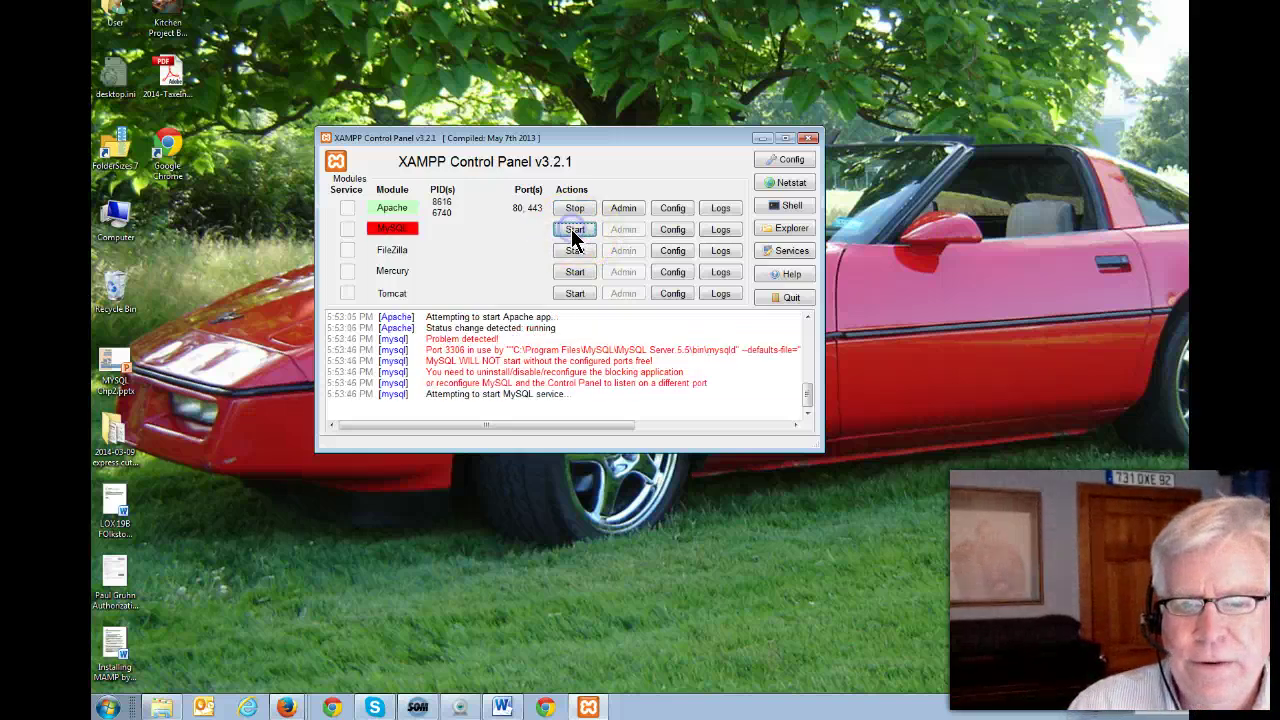
left_click(808, 366)
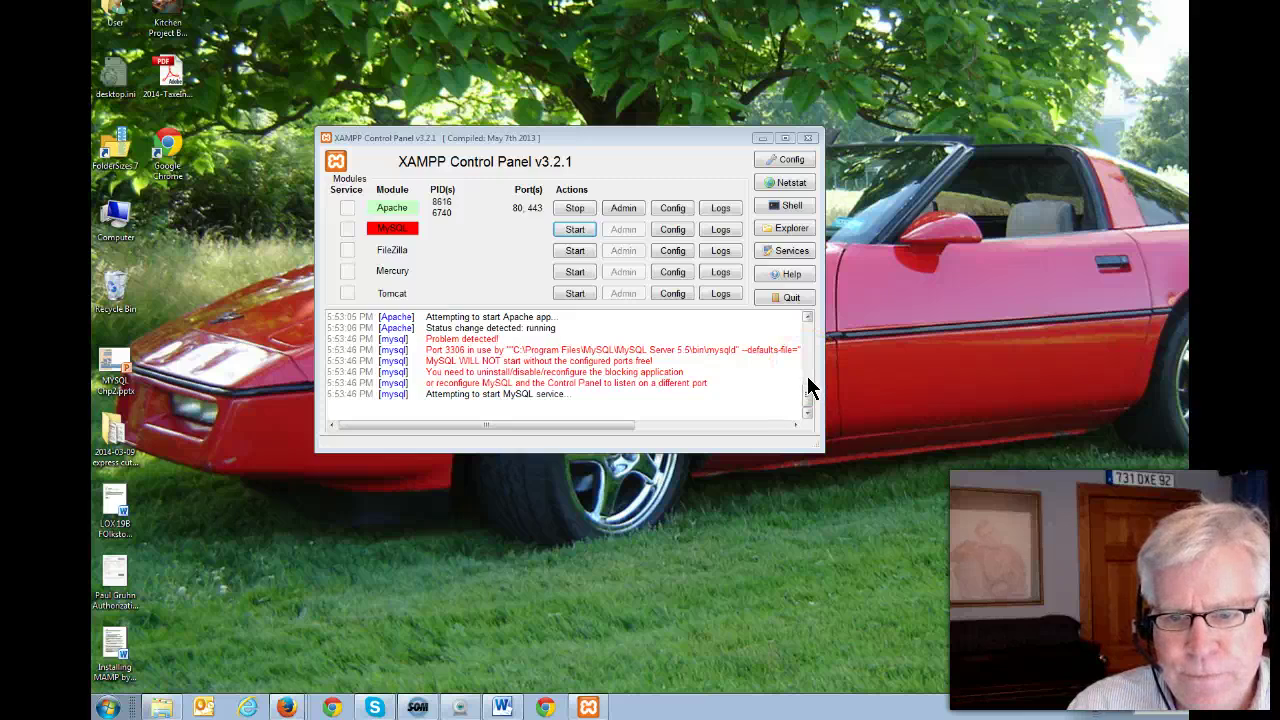
left_click_drag(824, 449, 1163, 521)
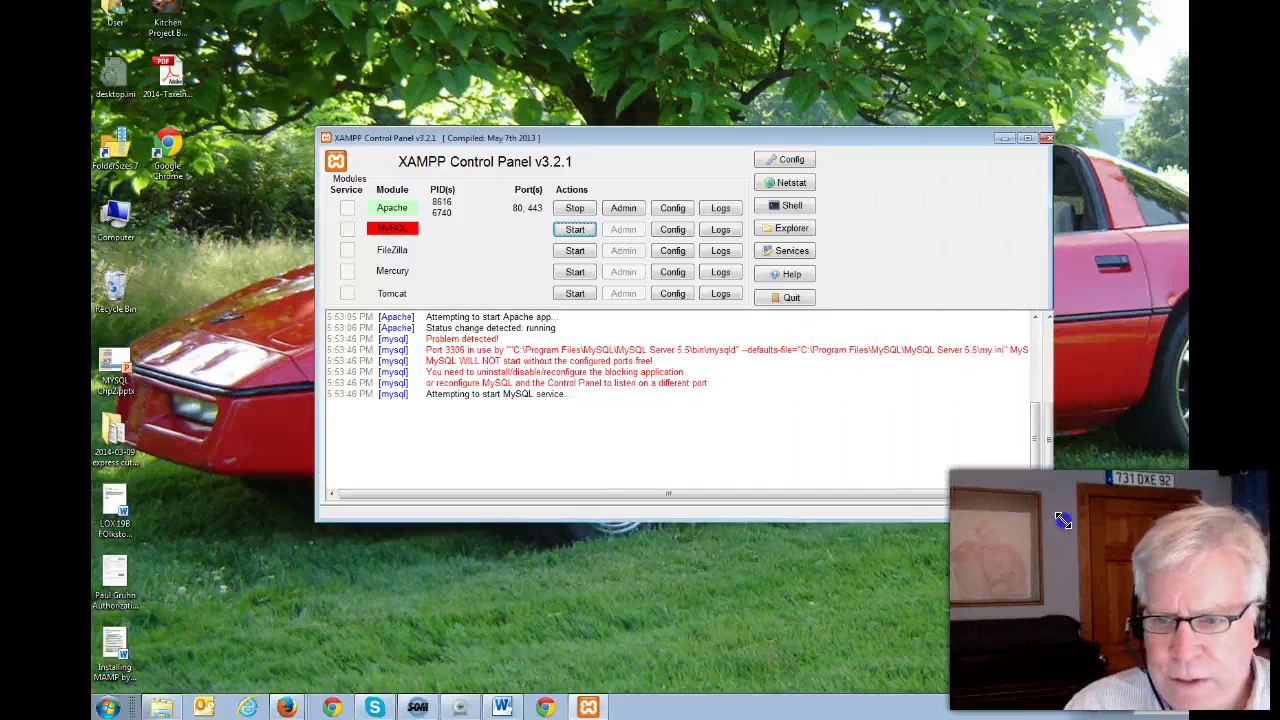
left_click(643, 371)
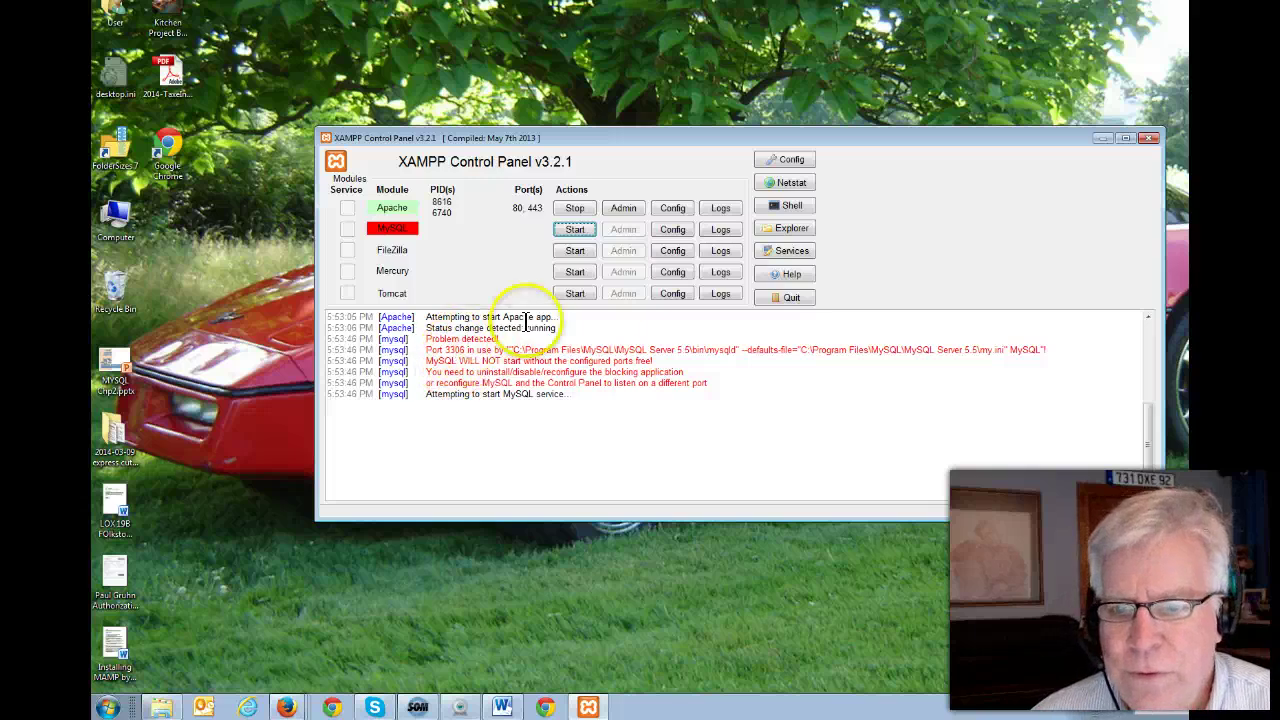
left_click(672, 230)
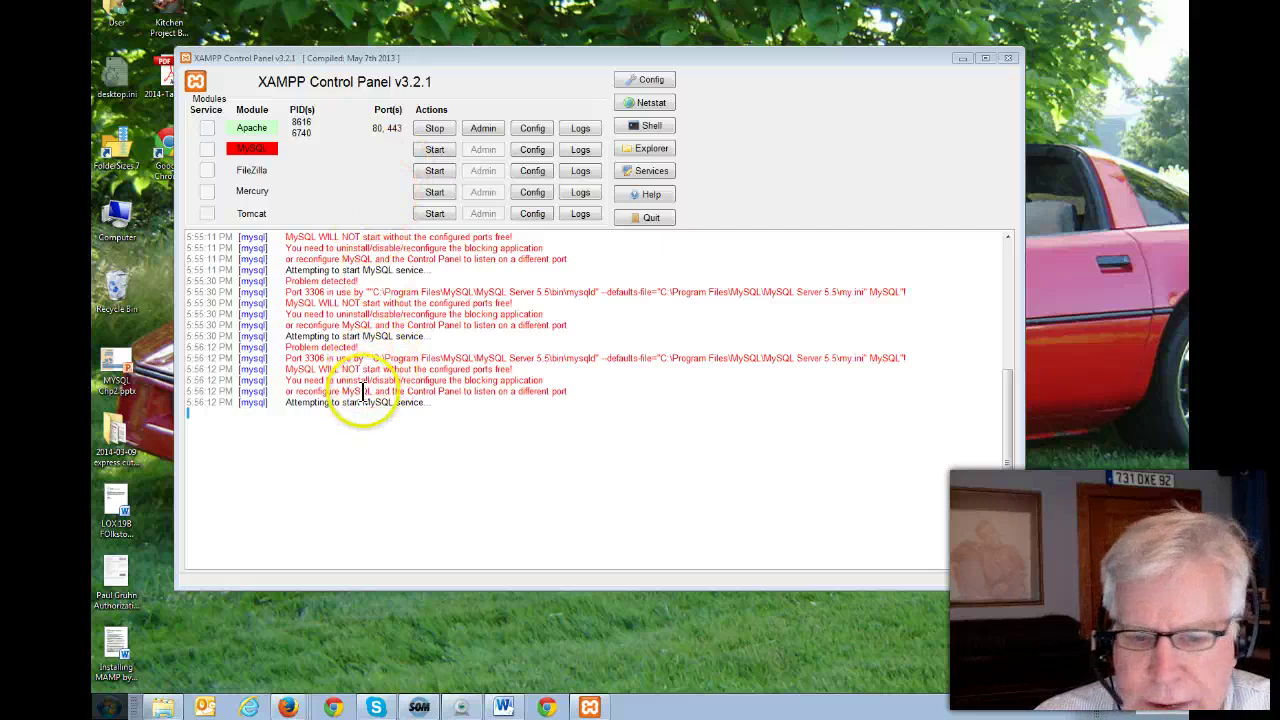
- Uninstall MySQL Workbench 5.2 CE through Programs and Features in the Windows Control Panel, allowing the removal
left_click(108, 708)
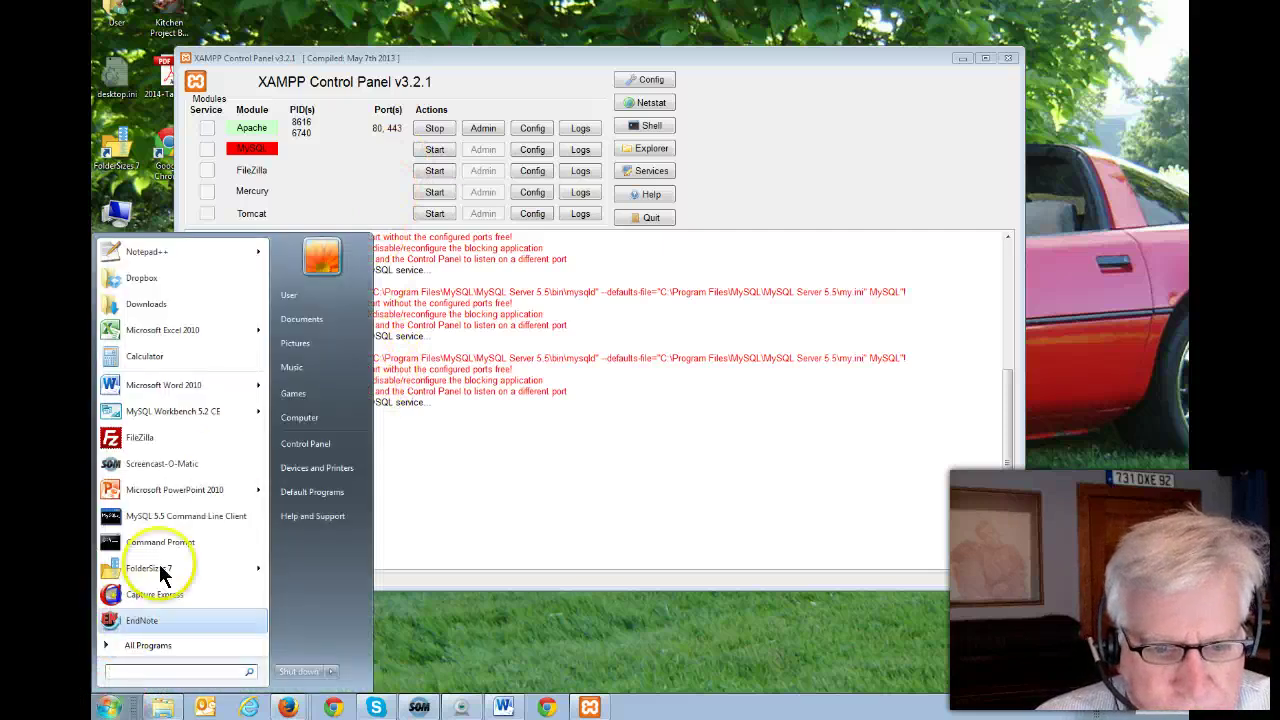
left_click(297, 443)
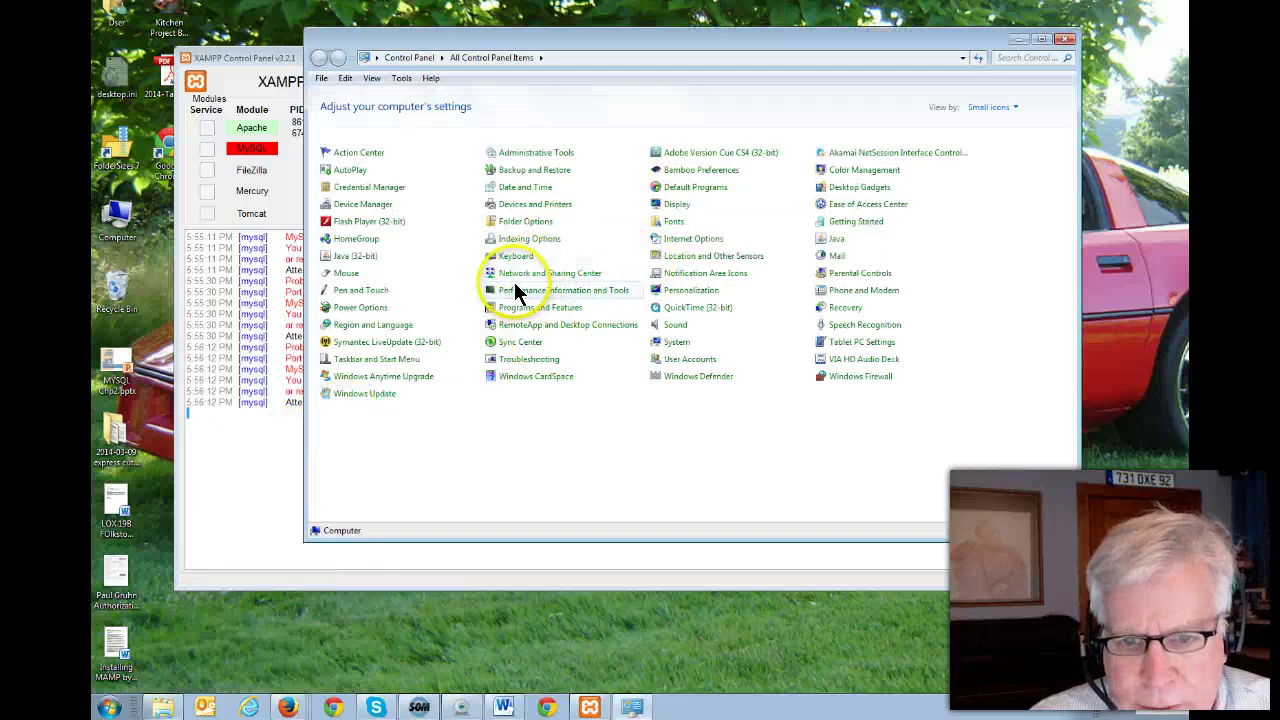
left_click(525, 310)
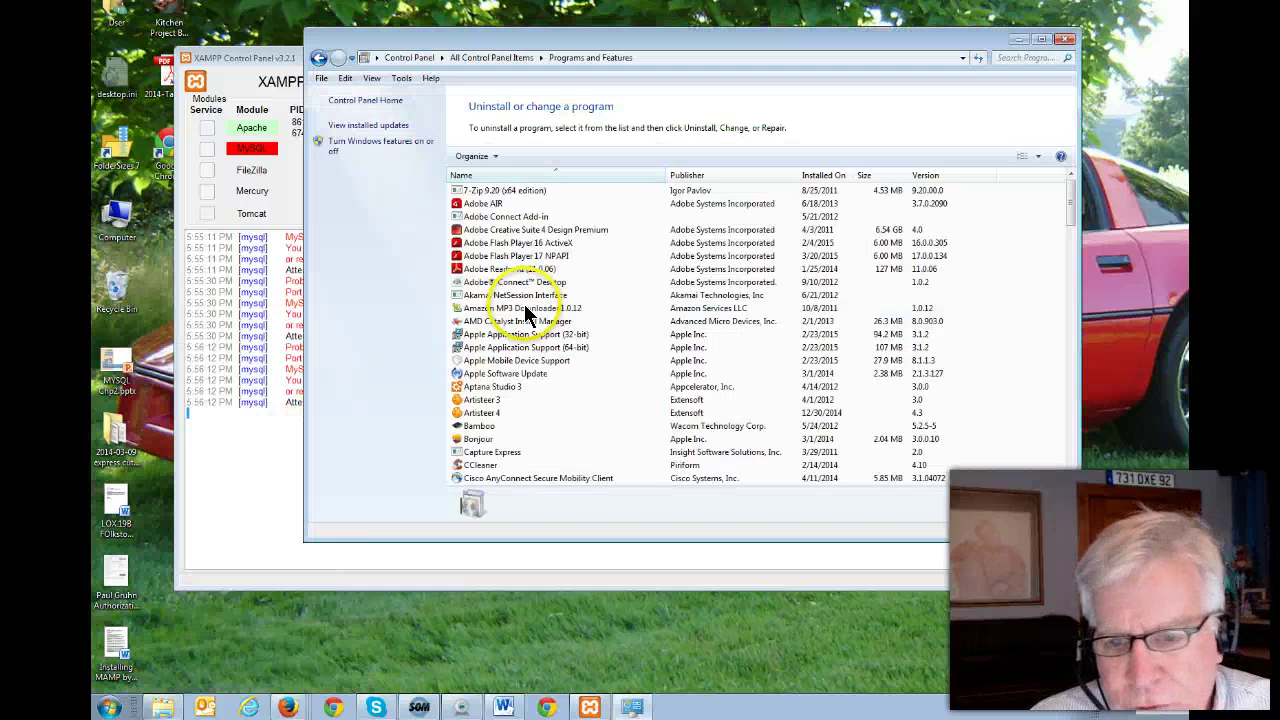
left_click_drag(1069, 206, 1007, 423)
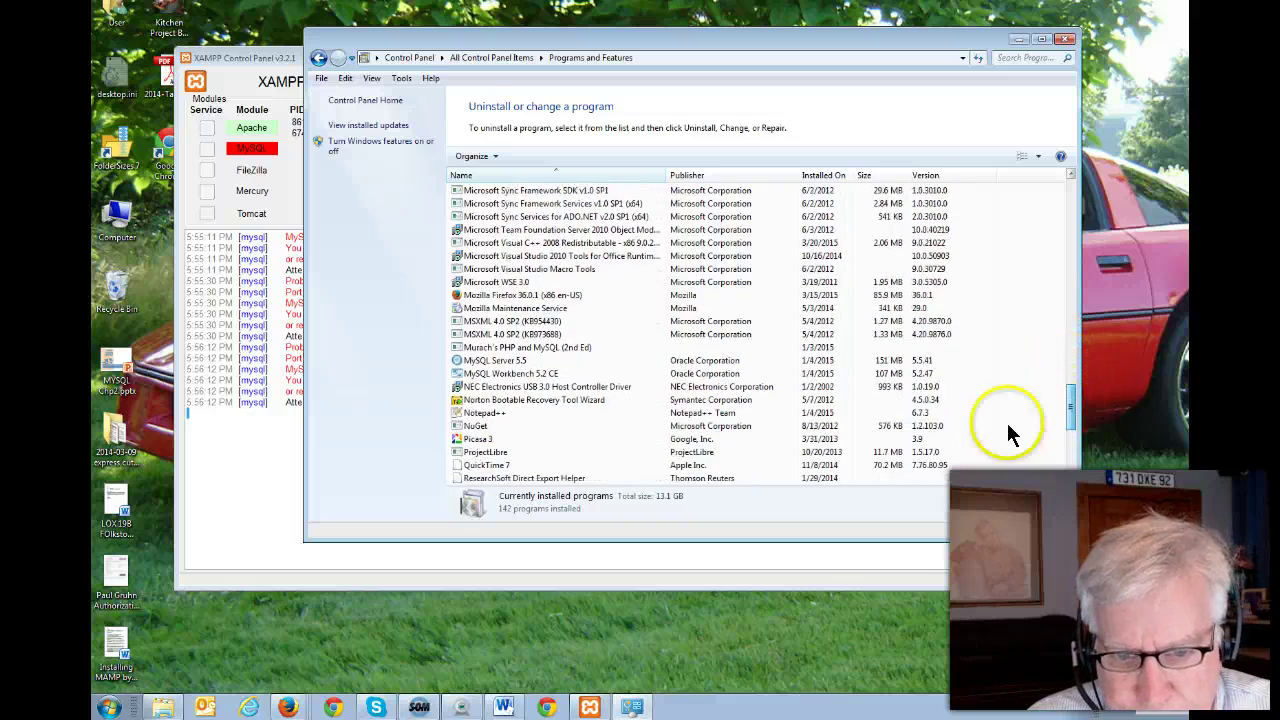
double_click(505, 375)
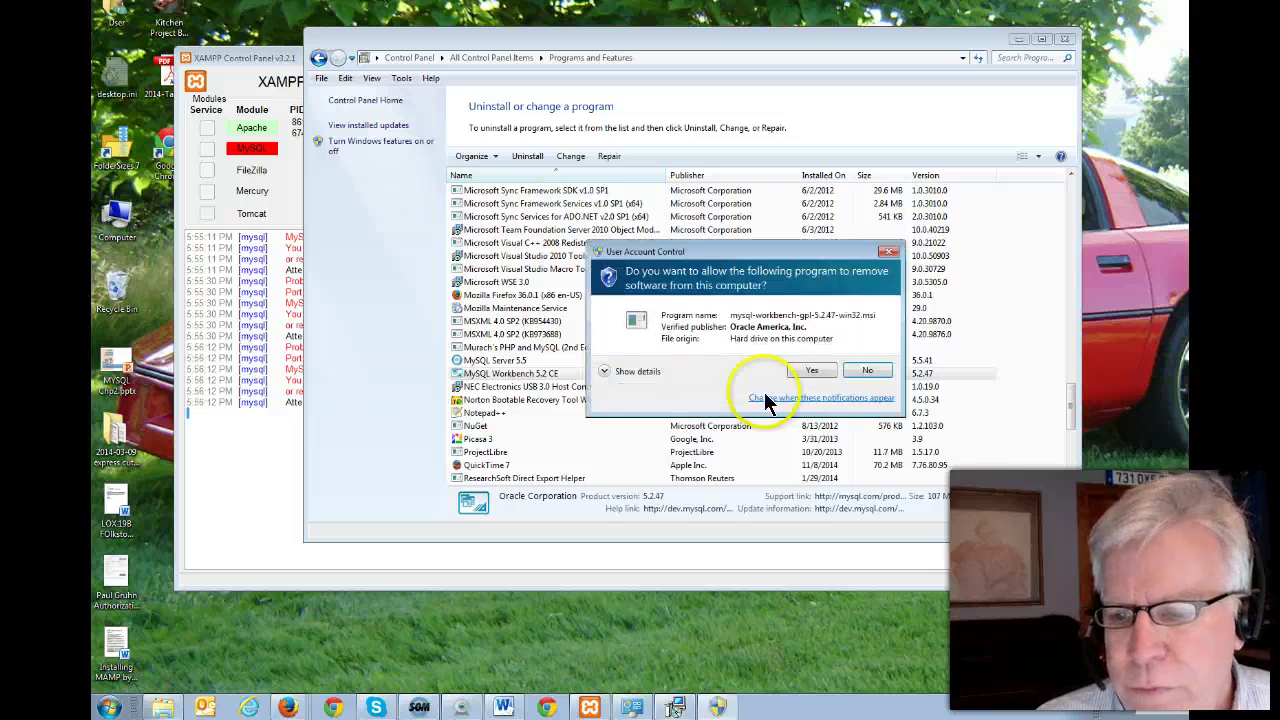
left_click(806, 370)
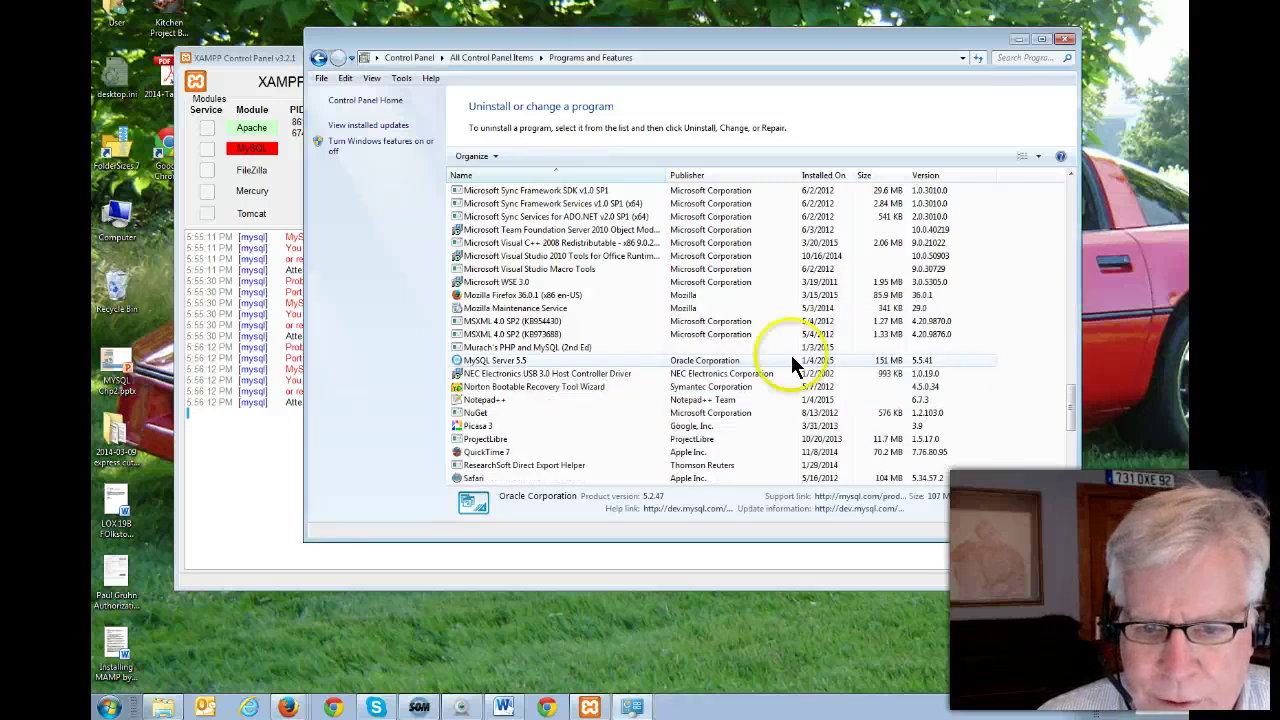
- Uninstall MySQL Server 5.5, accepting the required reboot and allowing the removal, and close Programs and Features
double_click(508, 364)
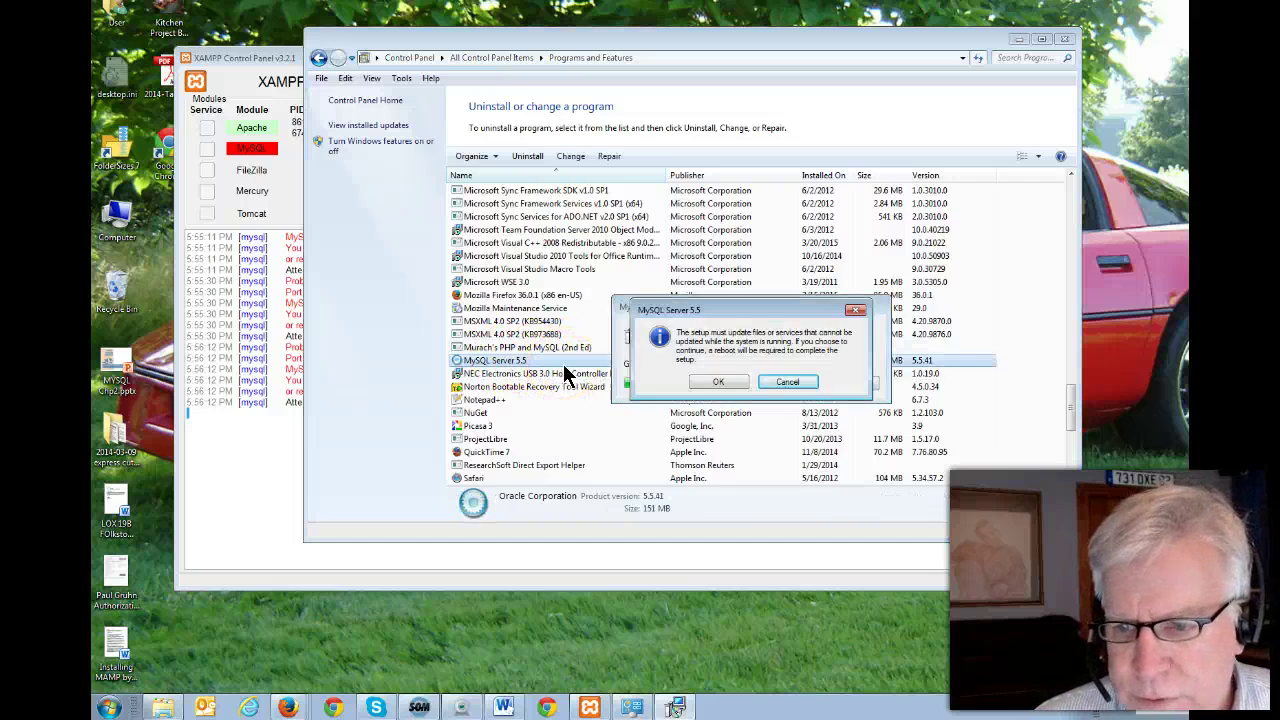
left_click(717, 384)
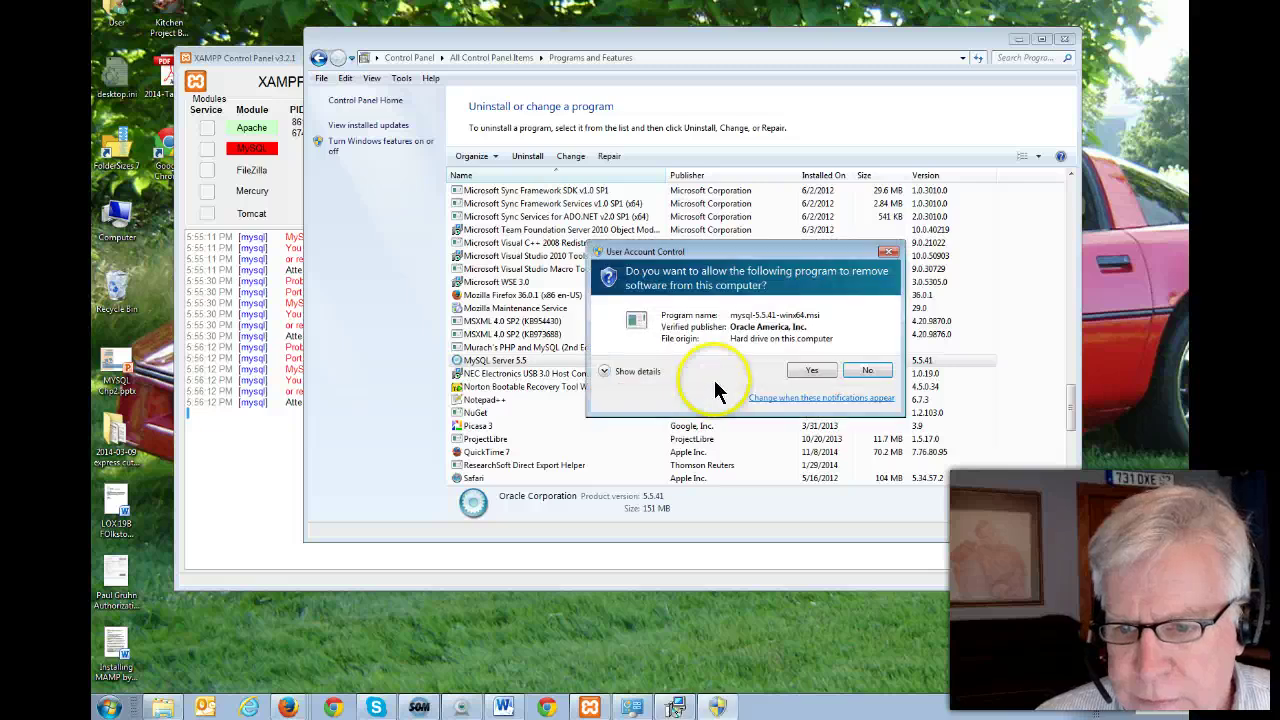
left_click(810, 370)
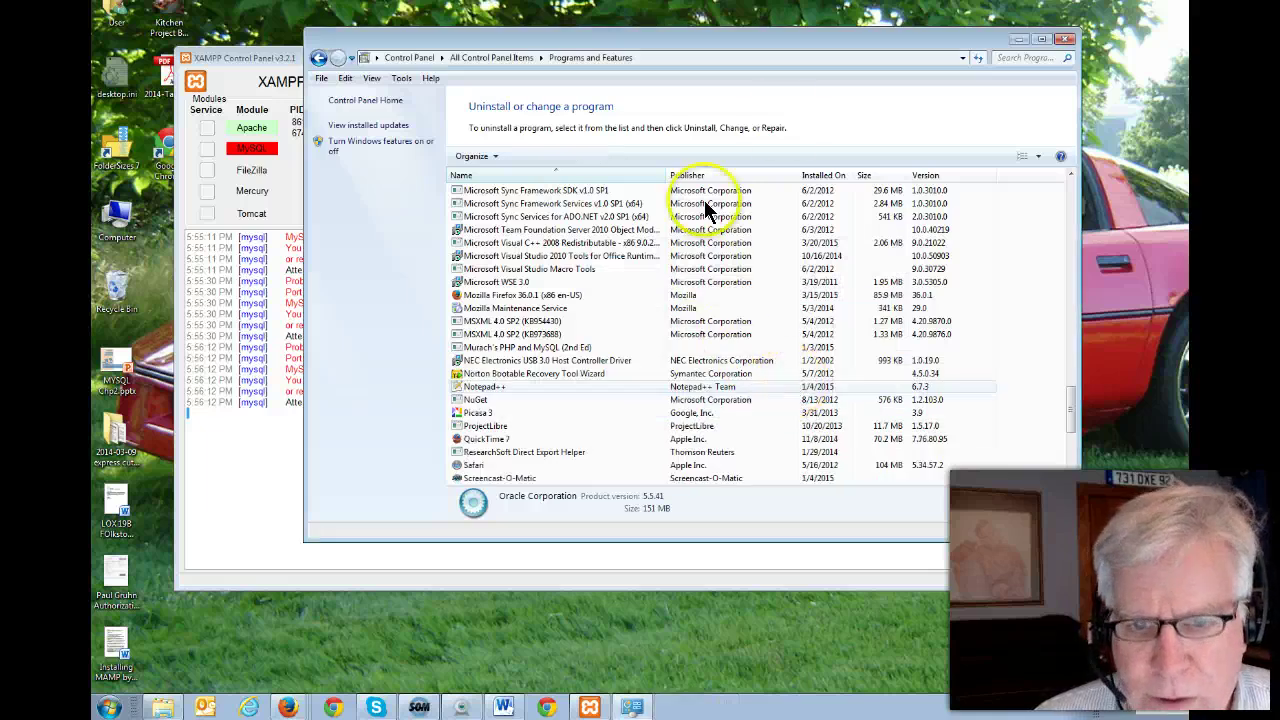
left_click(1065, 39)
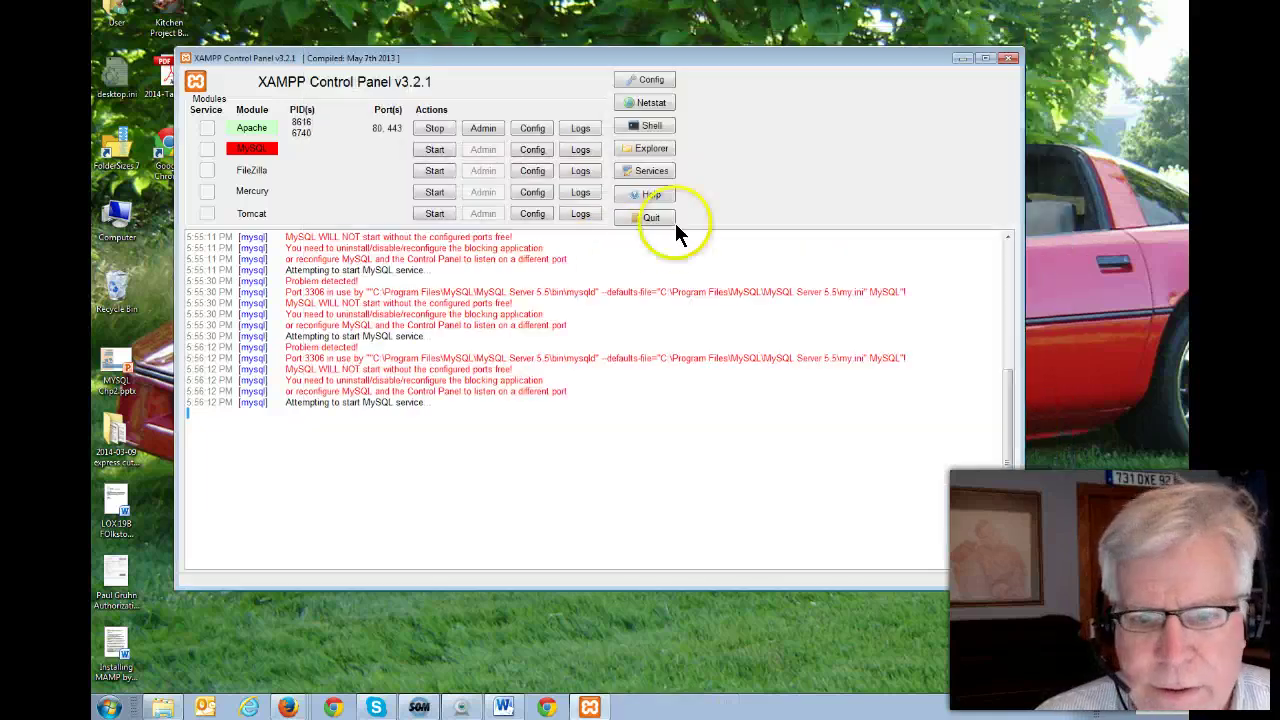
- Try again to start MySQL, allowing Net Command to make changes, and check the XAMPP Control Panel configuration without saving
left_click(436, 152)
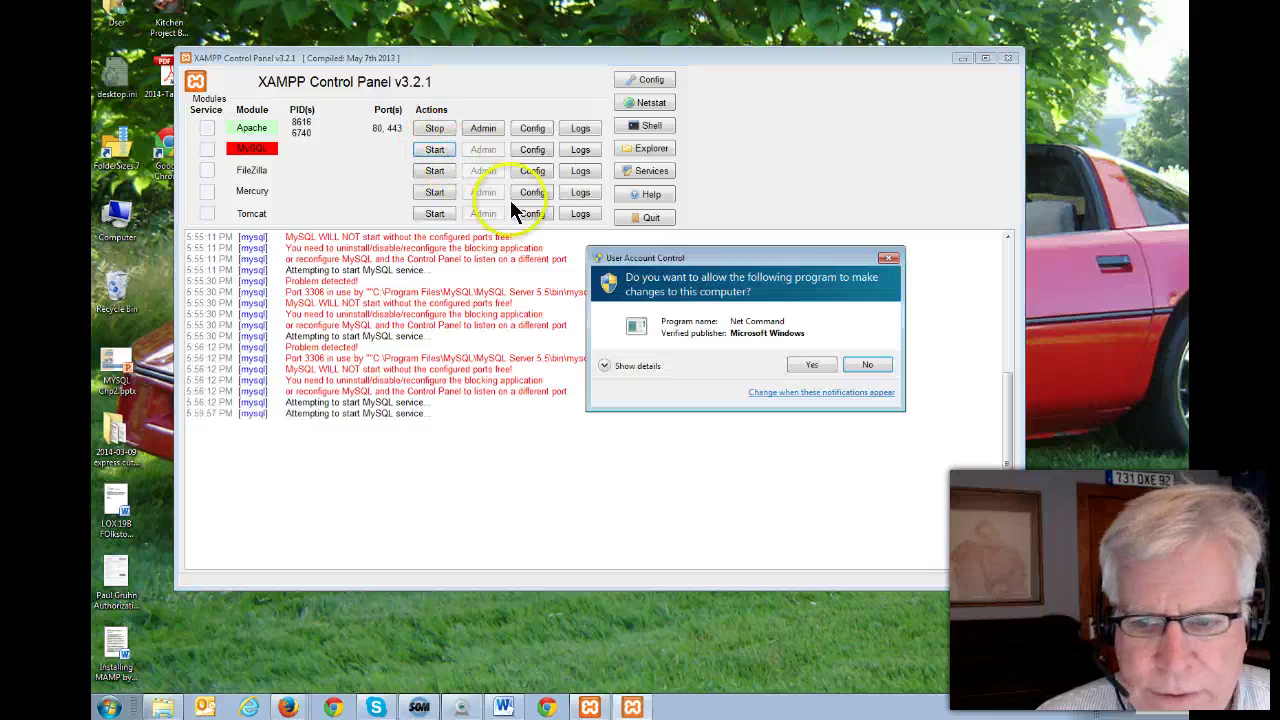
left_click(811, 364)
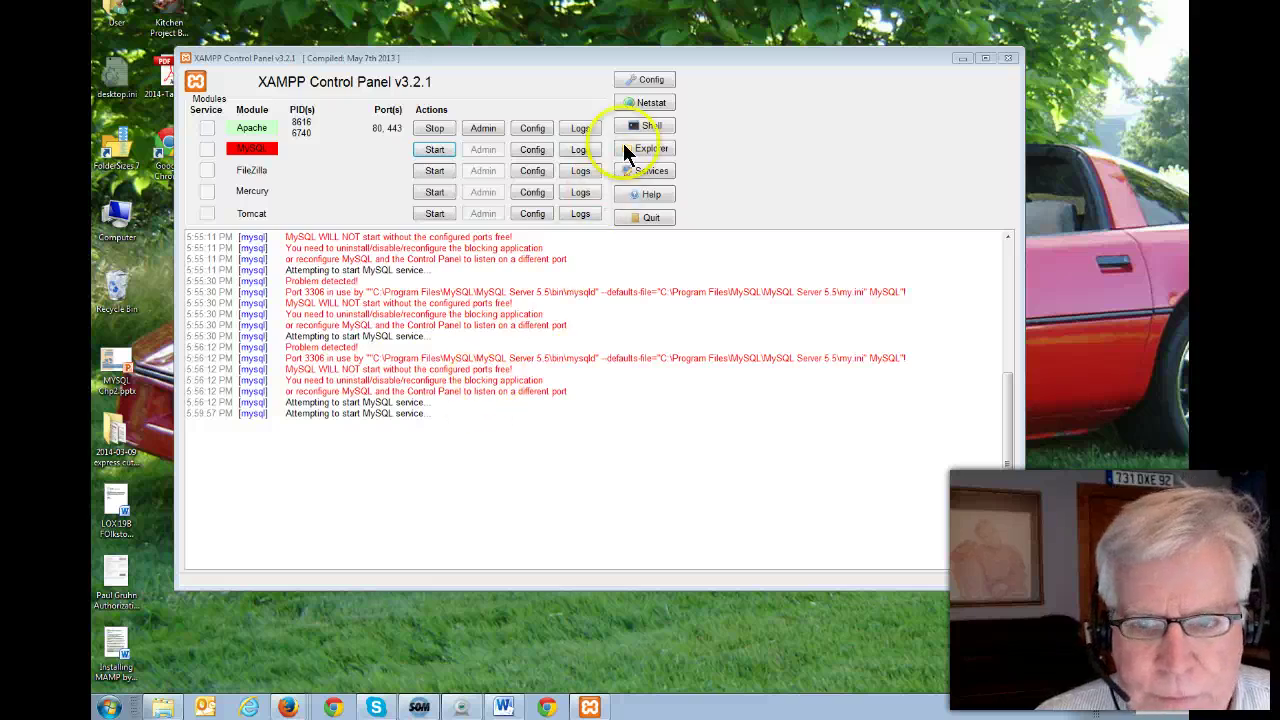
left_click(640, 80)
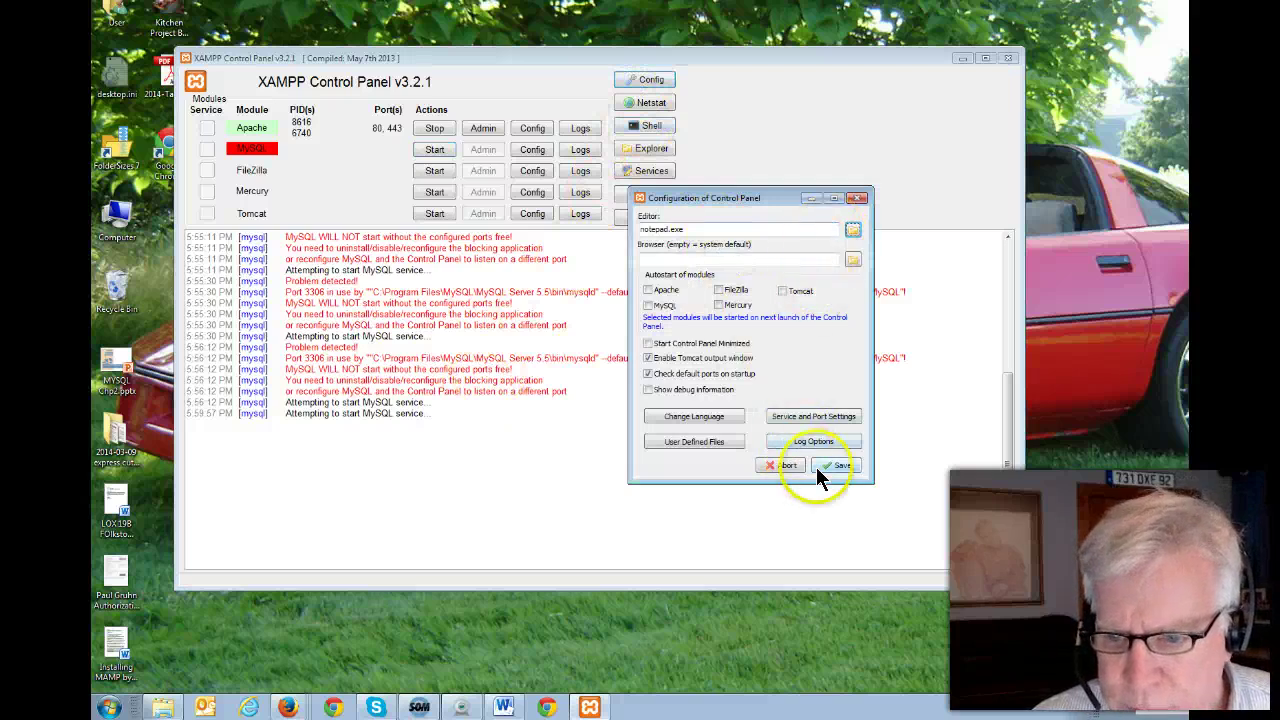
left_click(785, 466)
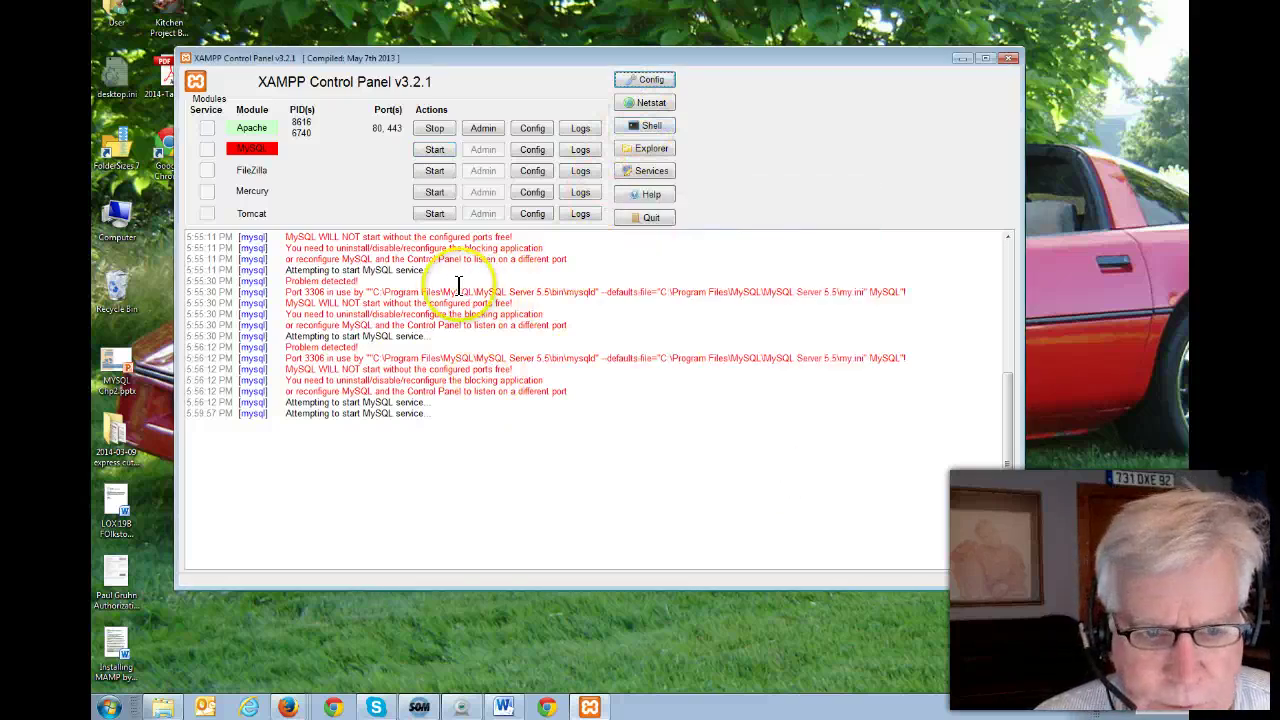